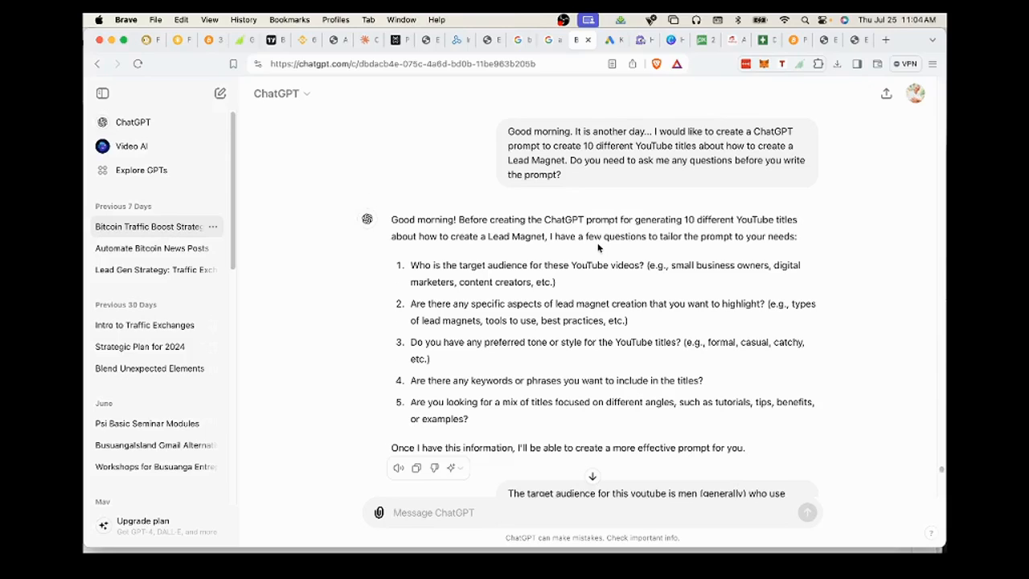
Step: Read through the clarifying questions about the YouTube titles and the answers given on audience, video content, tone and keywords
scroll(597, 248, down, 2)
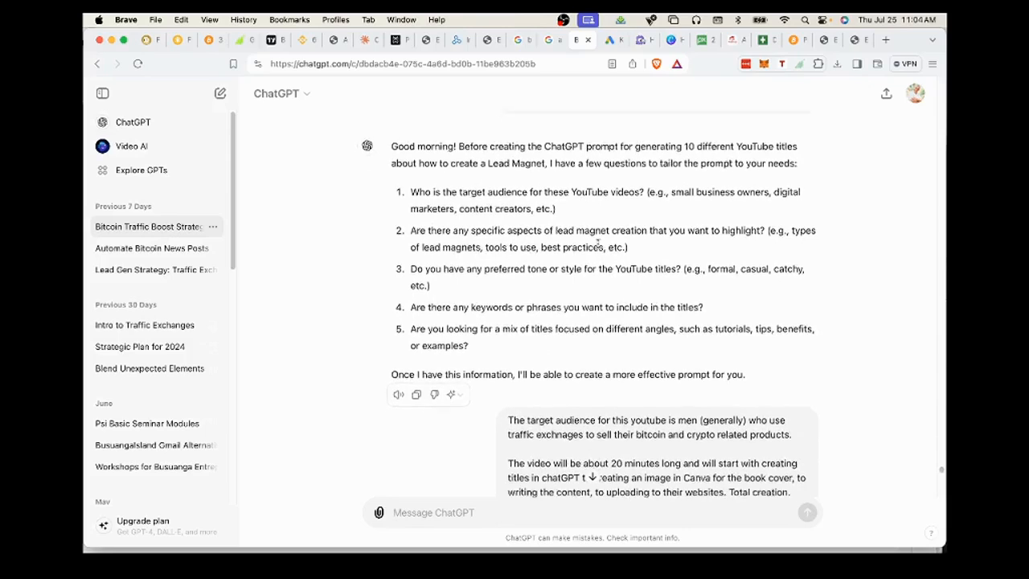
scroll(597, 243, down, 1)
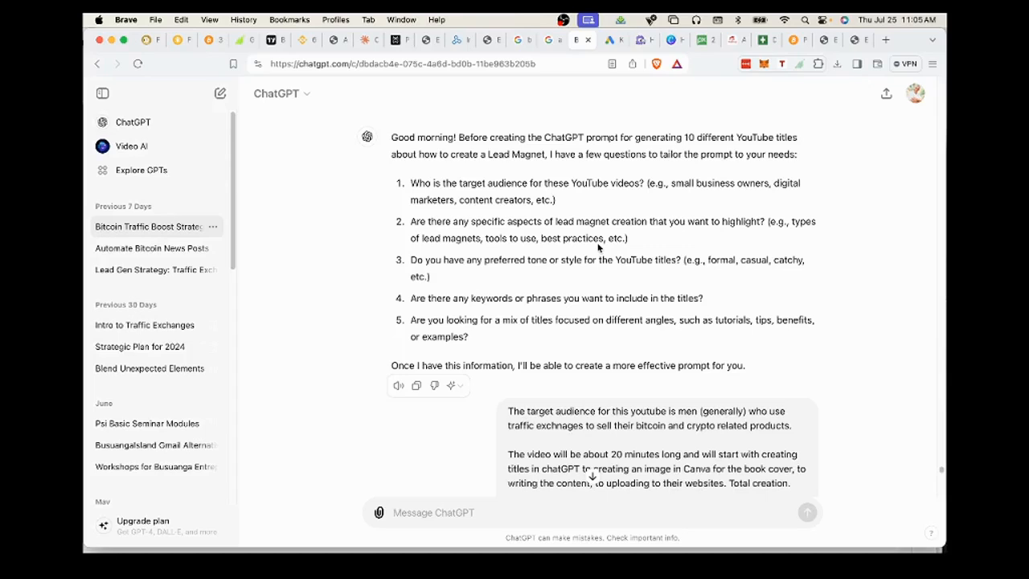
scroll(597, 247, down, 1)
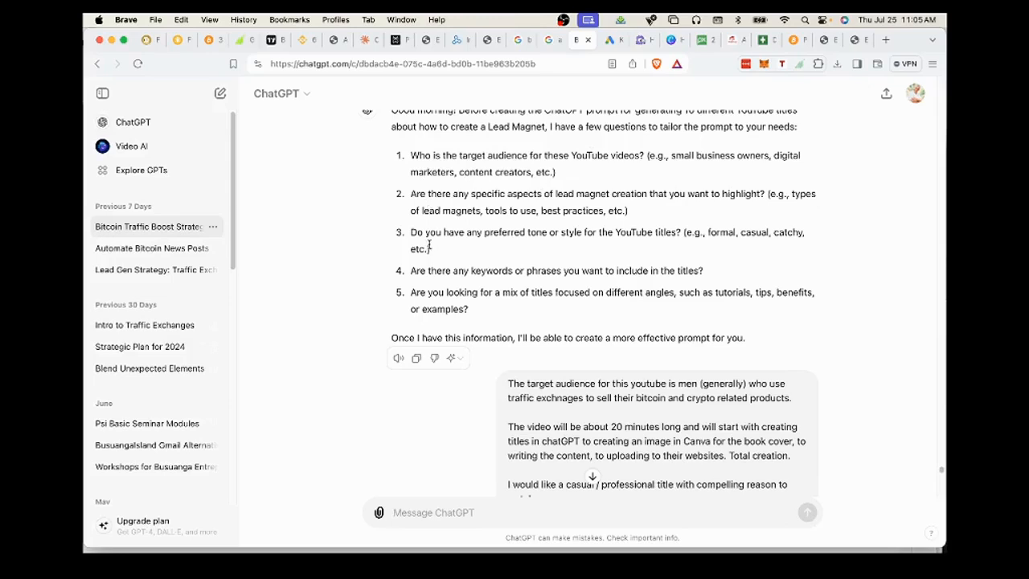
scroll(429, 245, down, 1)
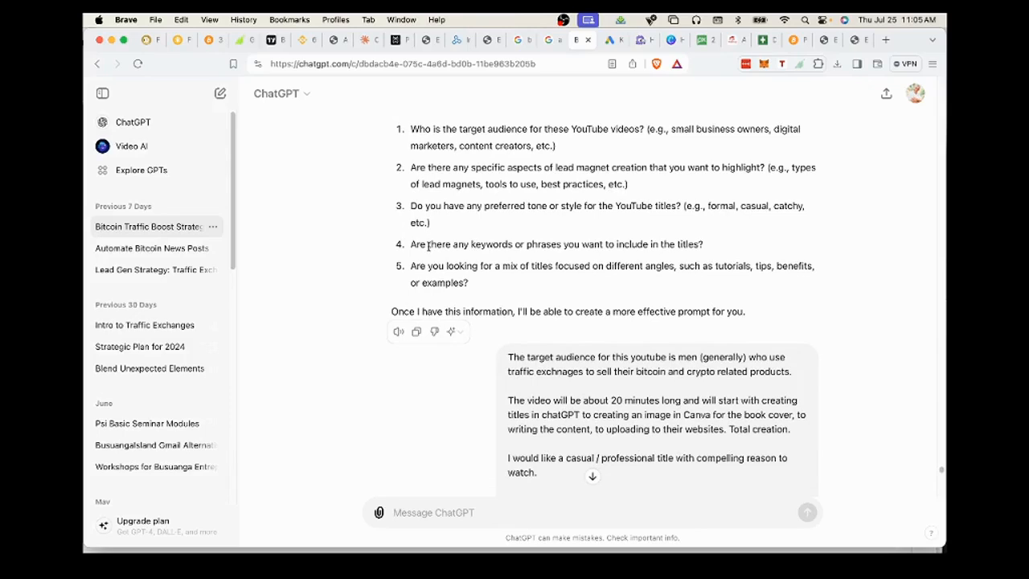
scroll(428, 245, down, 1)
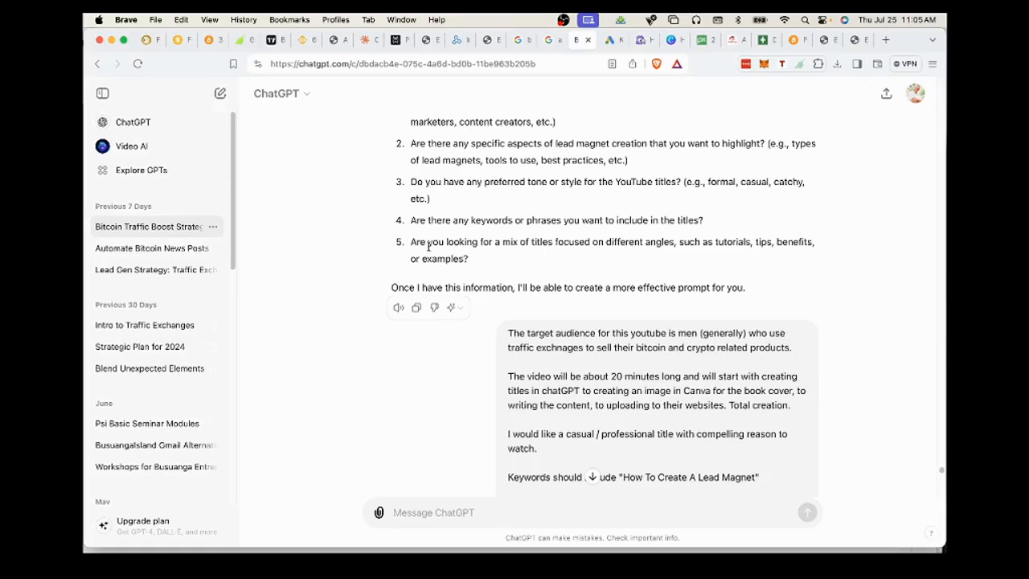
scroll(428, 246, down, 3)
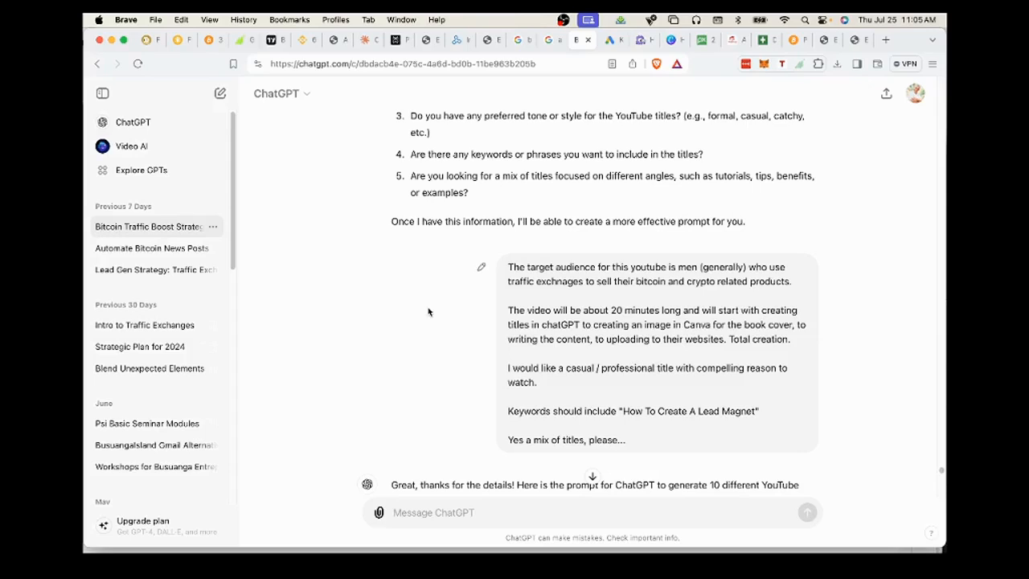
scroll(429, 312, down, 2)
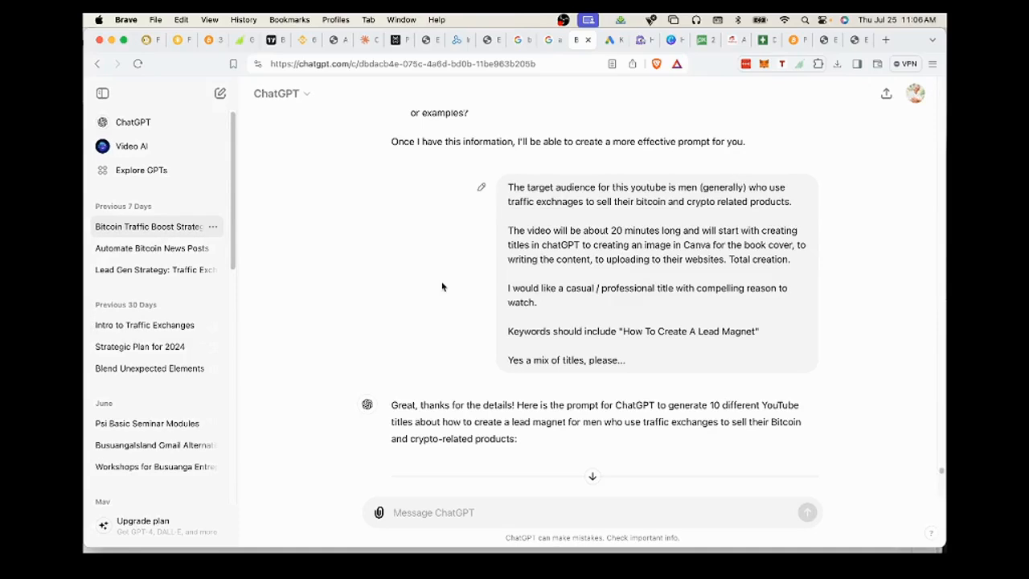
scroll(442, 286, down, 1)
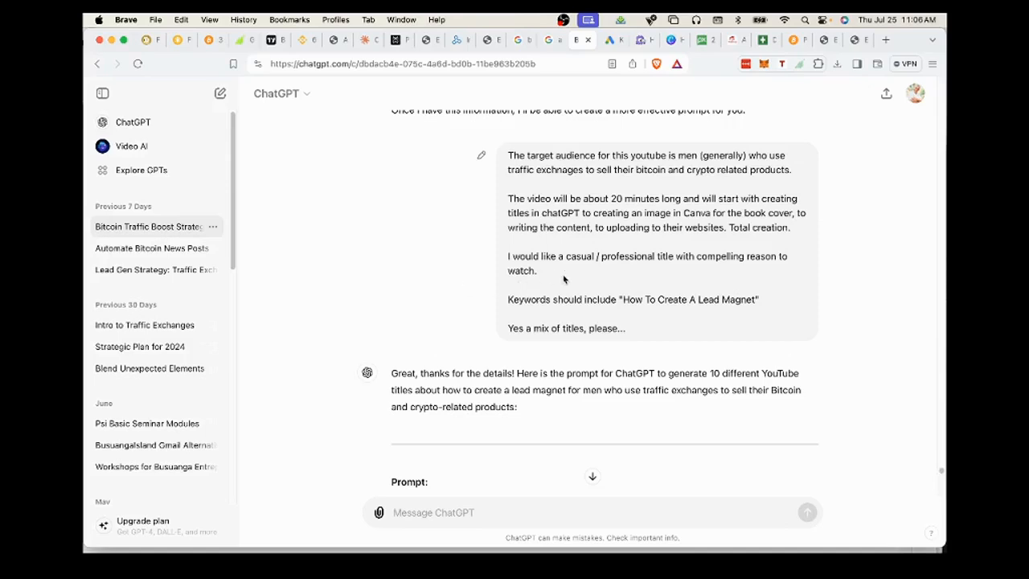
scroll(564, 279, down, 1)
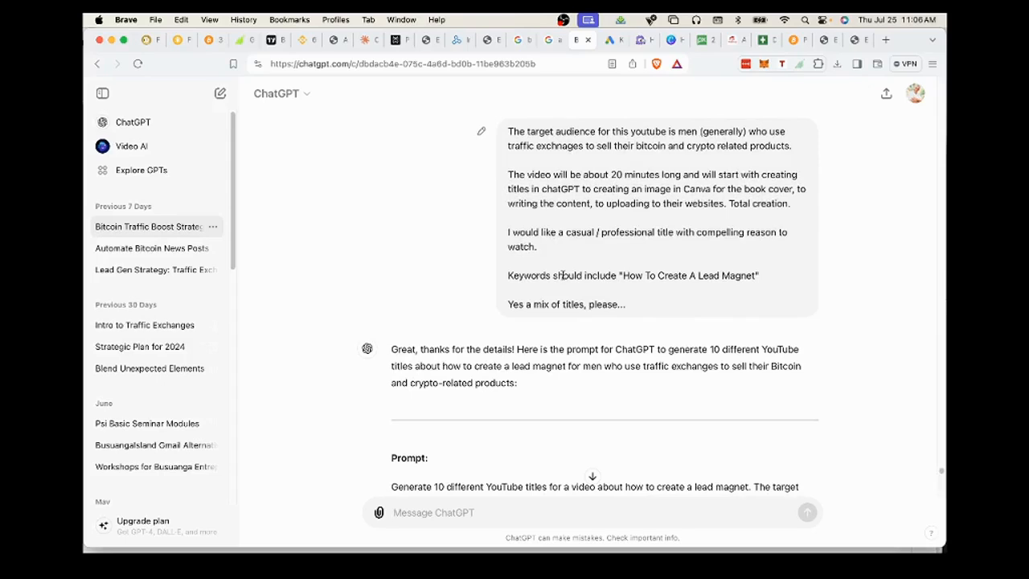
scroll(563, 275, down, 2)
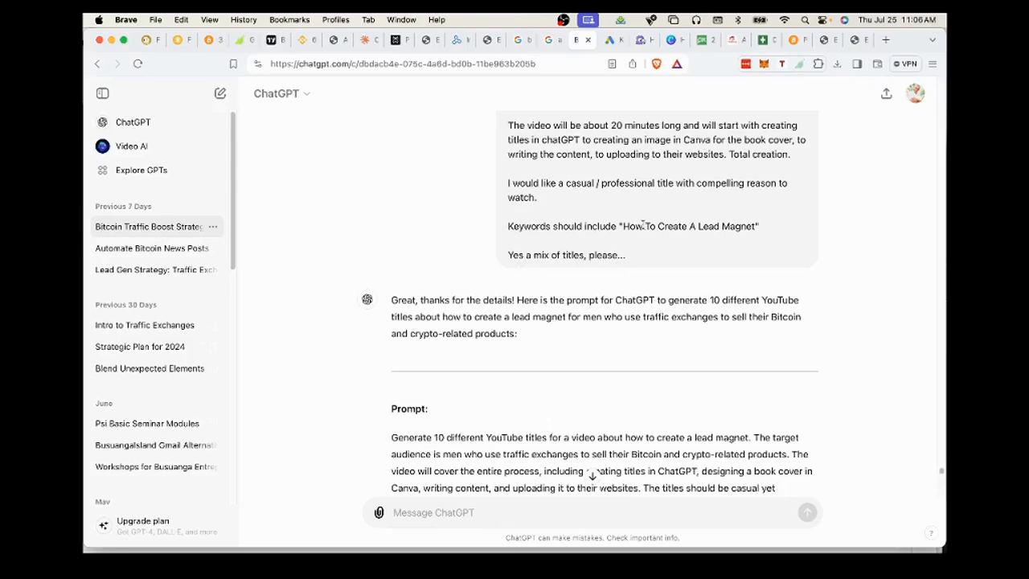
Step: Switch to Google Ads Keyword Planner and examine the keyword ideas and monthly searches for "How To Make A Lead Magnet"
click(609, 41)
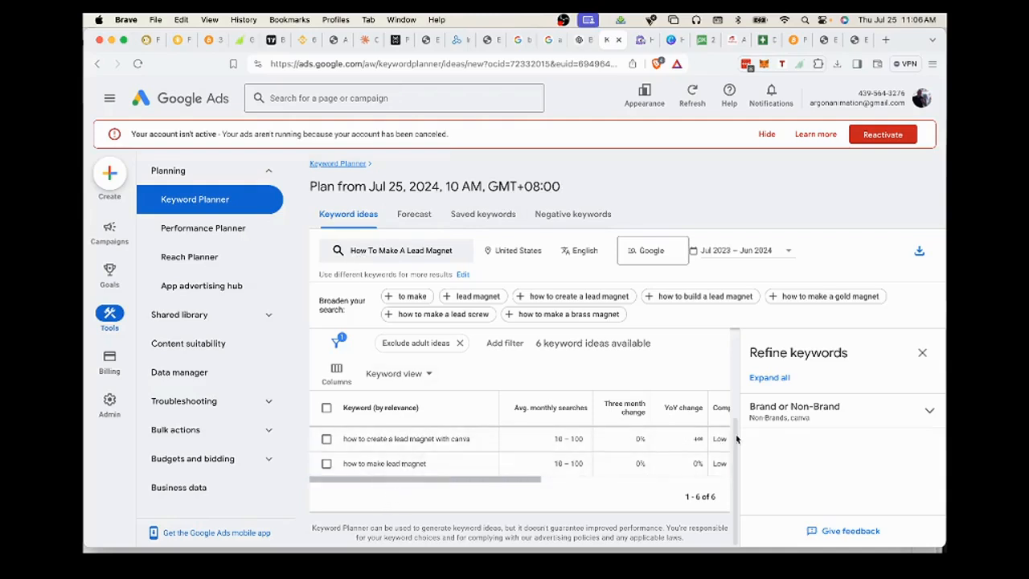
scroll(737, 429, up, 3)
scroll(737, 406, up, 3)
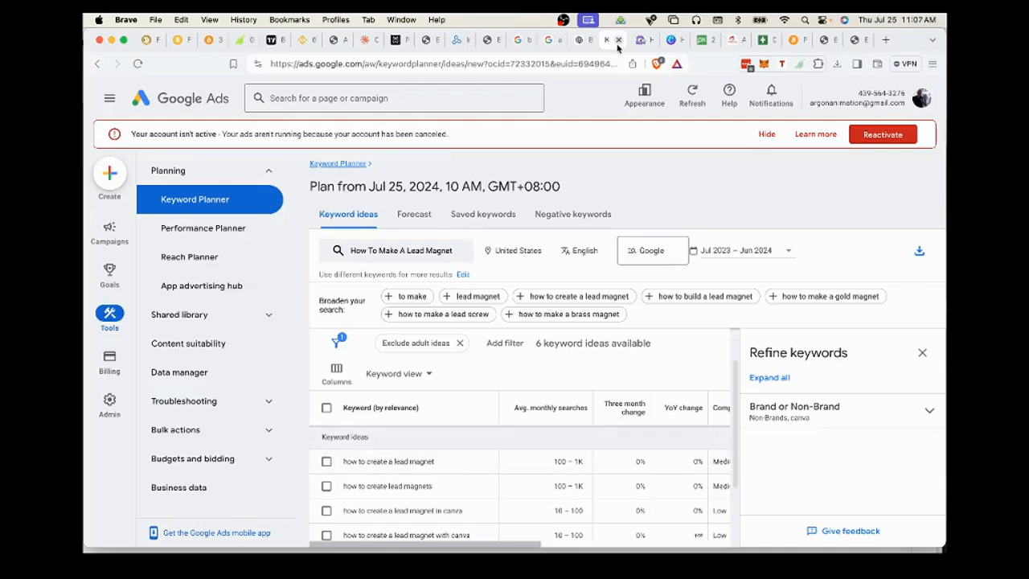
Step: Return to the ChatGPT conversation and highlight the second example title, "How To Create A Lead Magnet: Boost Your Crypto Sales with Traffic Exchanges"
click(580, 40)
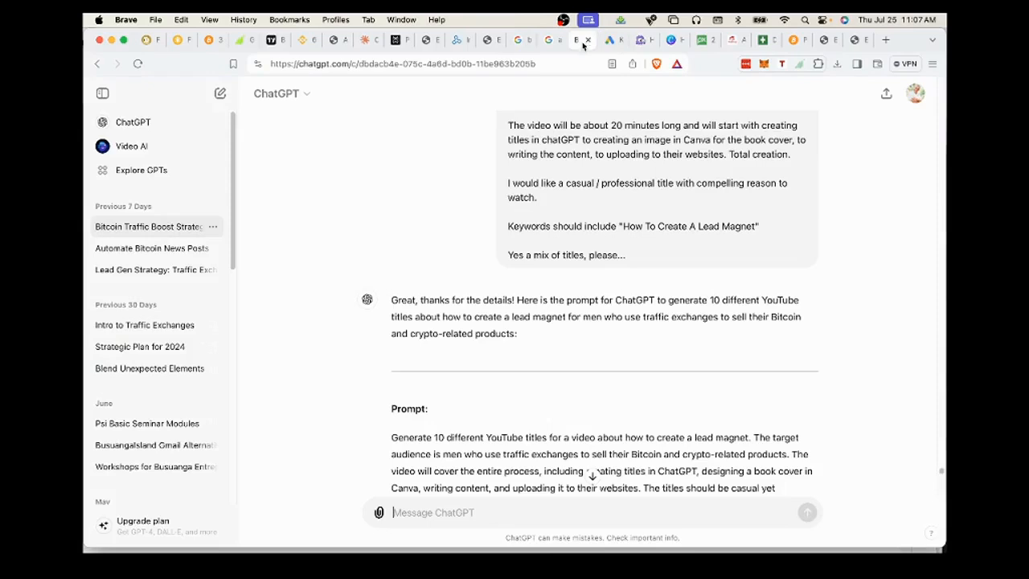
scroll(549, 274, down, 5)
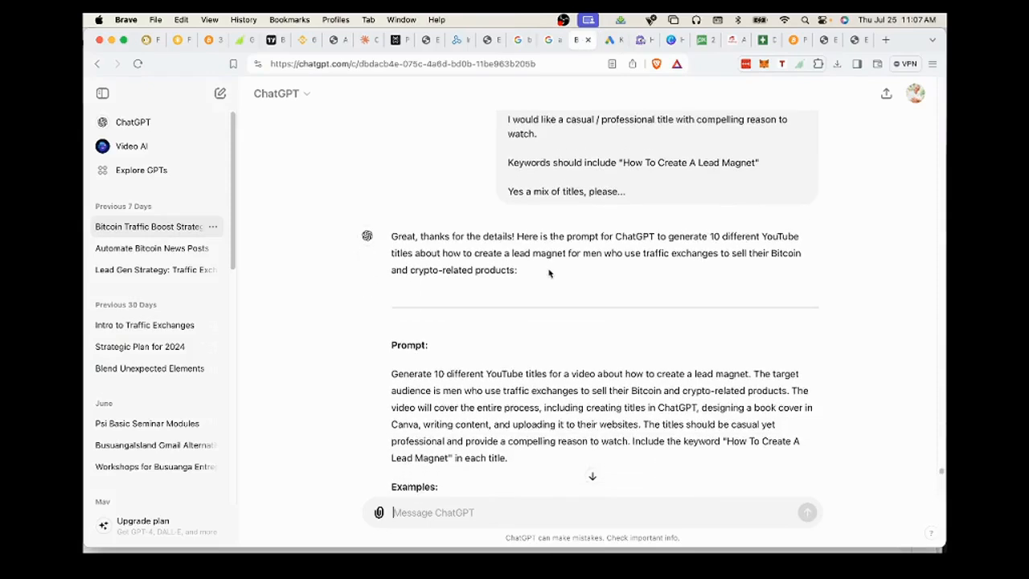
scroll(549, 274, down, 3)
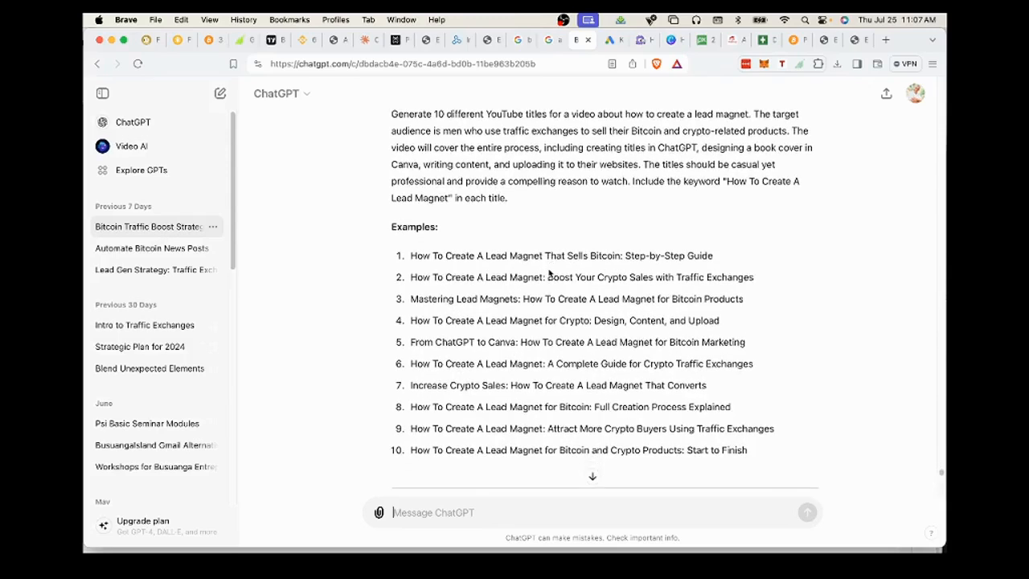
scroll(549, 293, down, 3)
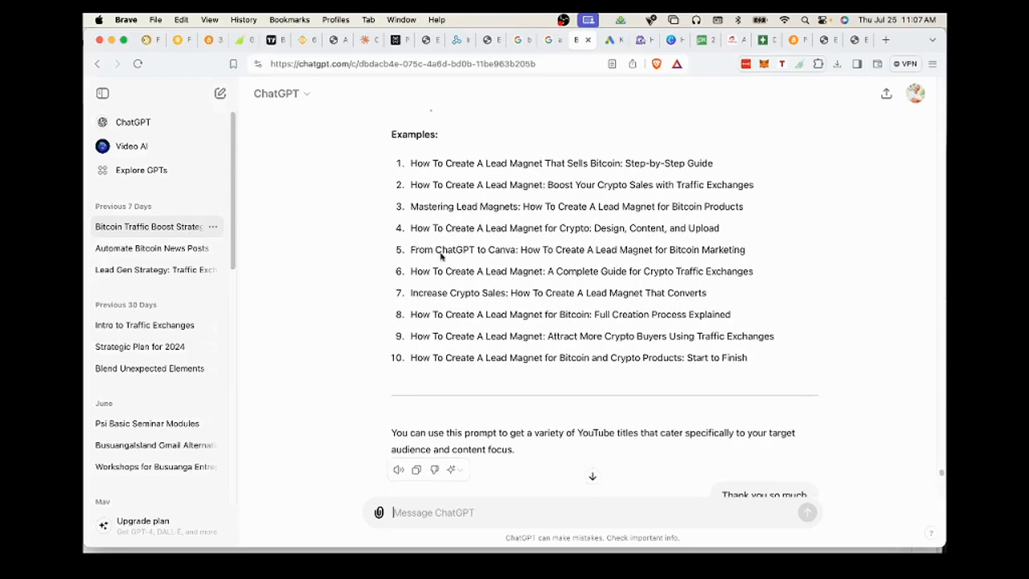
drag(410, 184, 753, 188)
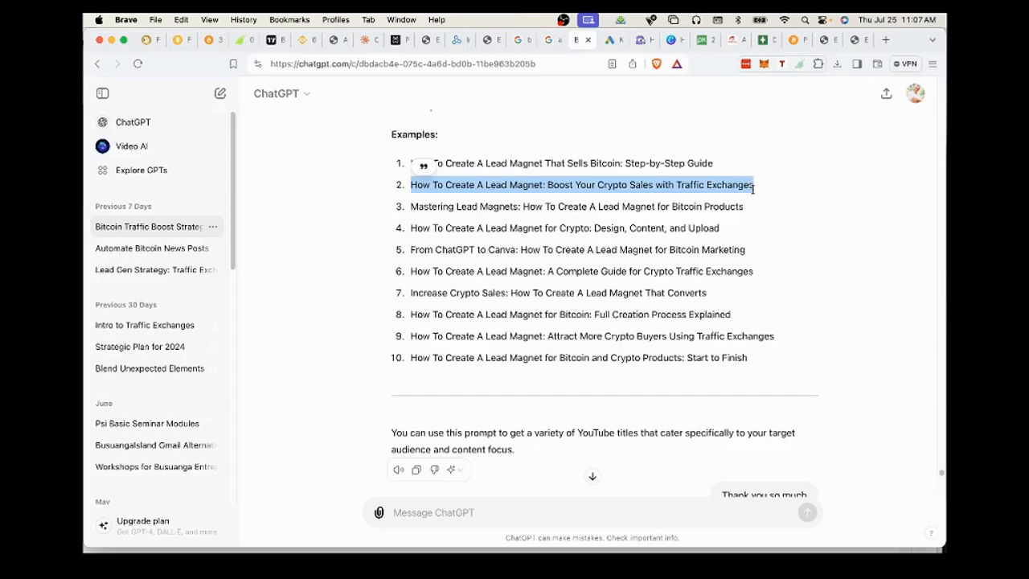
Step: Switch to the MonsterInsights Headline Analyzer and examine the analyzed headline's overall score, score history and word balance
click(638, 40)
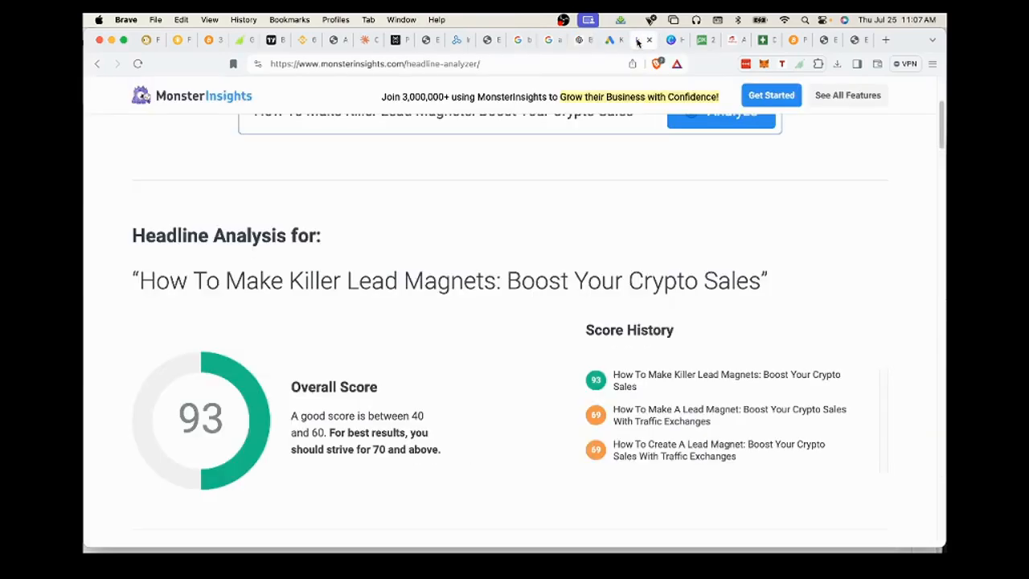
scroll(604, 155, down, 2)
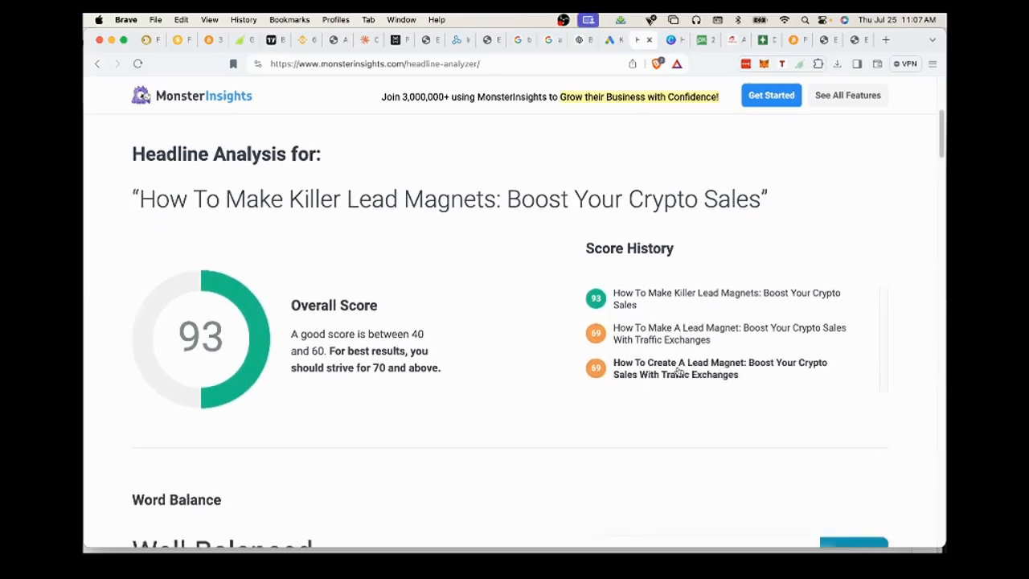
scroll(650, 169, up, 5)
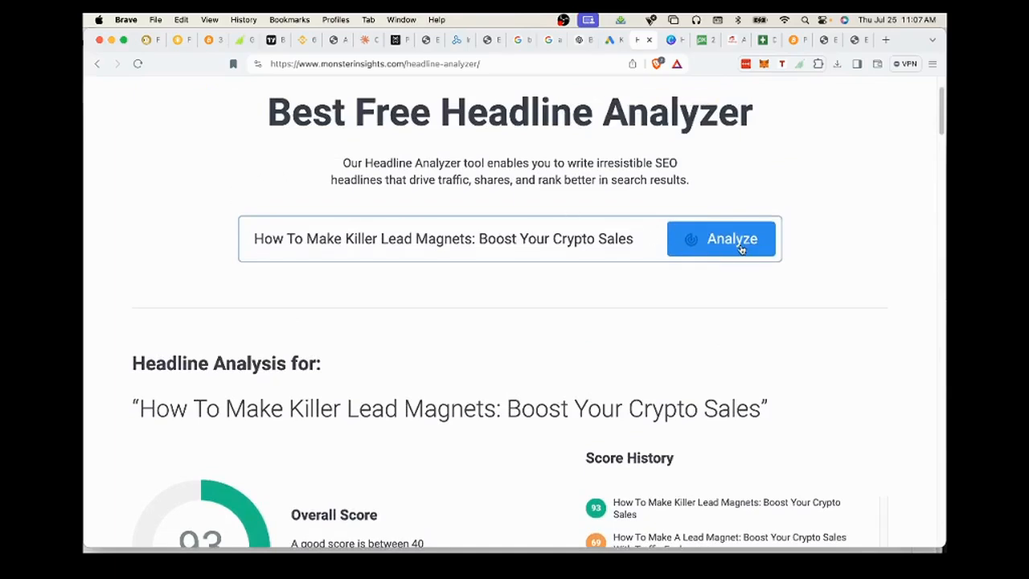
scroll(736, 367, down, 4)
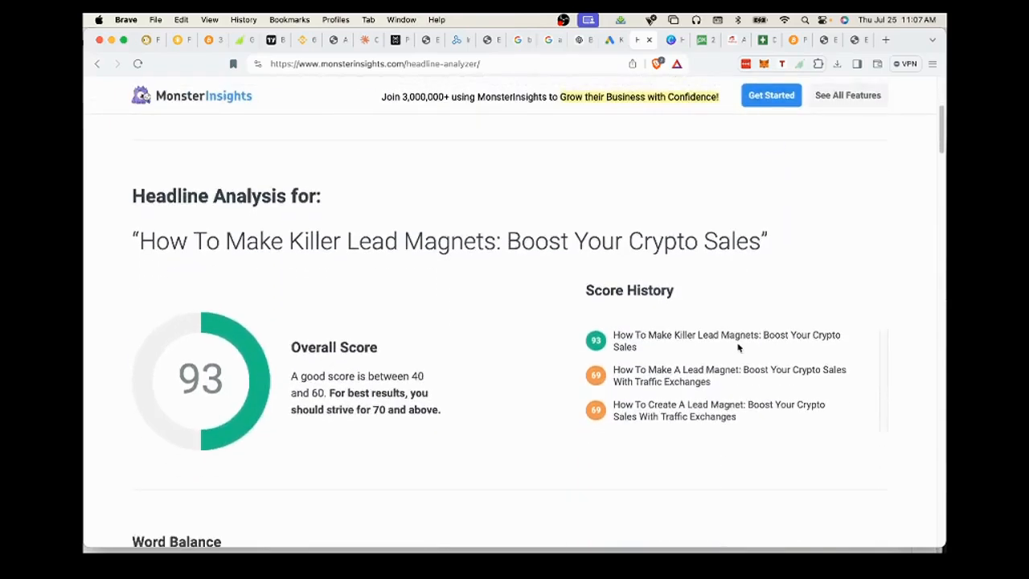
scroll(738, 347, down, 5)
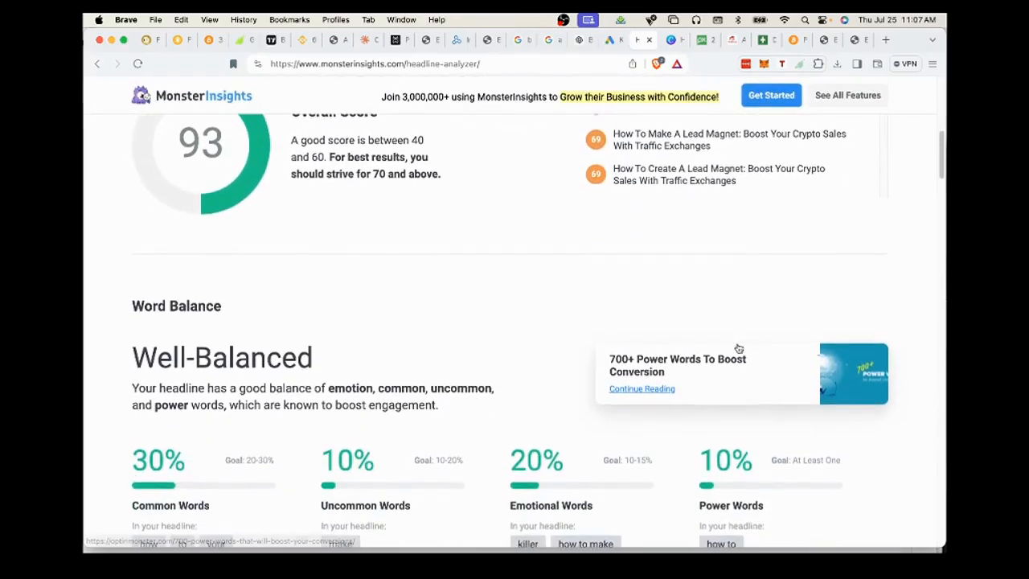
scroll(737, 348, down, 2)
scroll(737, 348, up, 4)
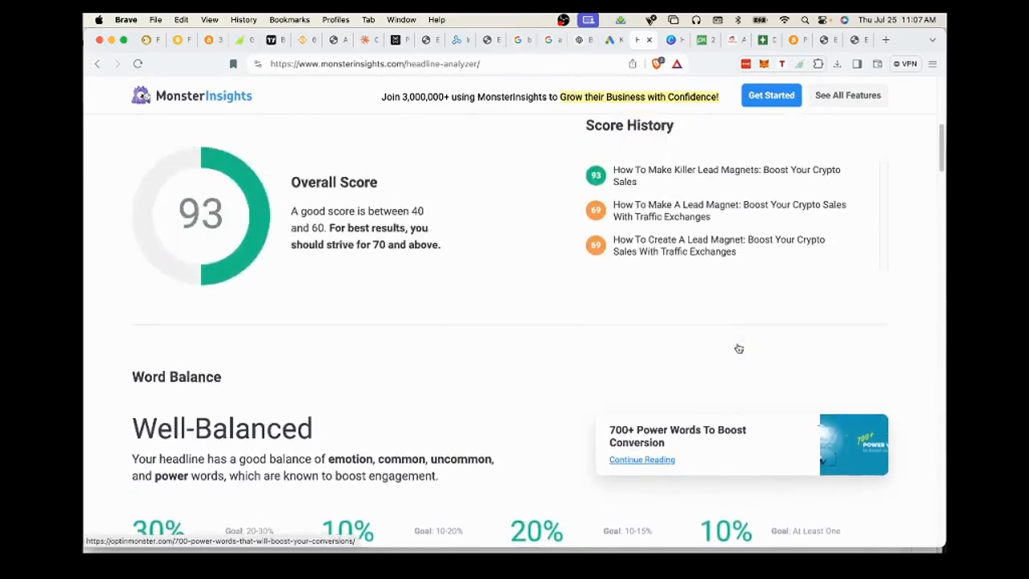
scroll(738, 348, up, 2)
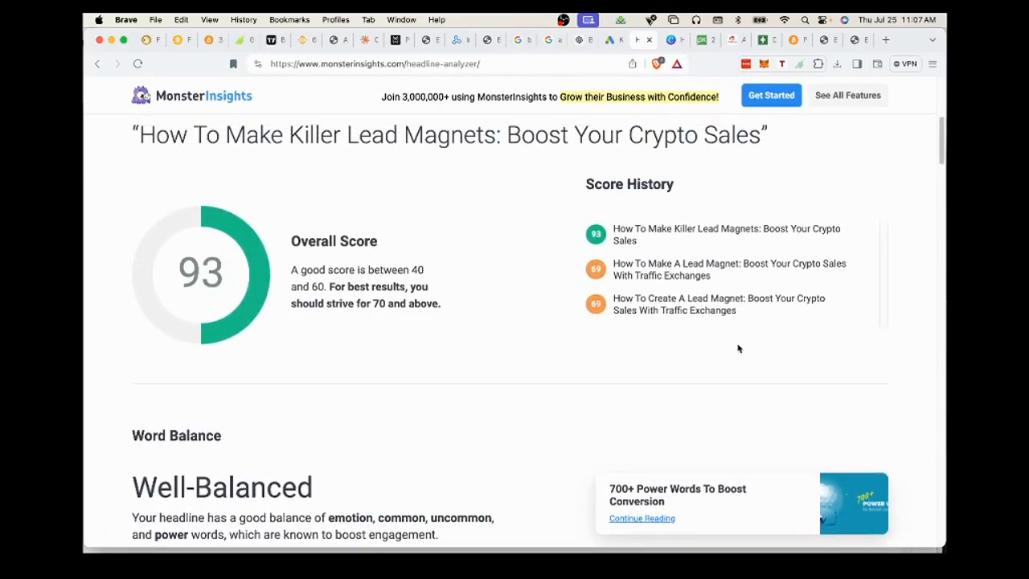
Step: Examine the headline's sentiment, headline type, character count and summary, down to the section for refining and retesting it
scroll(737, 348, down, 20)
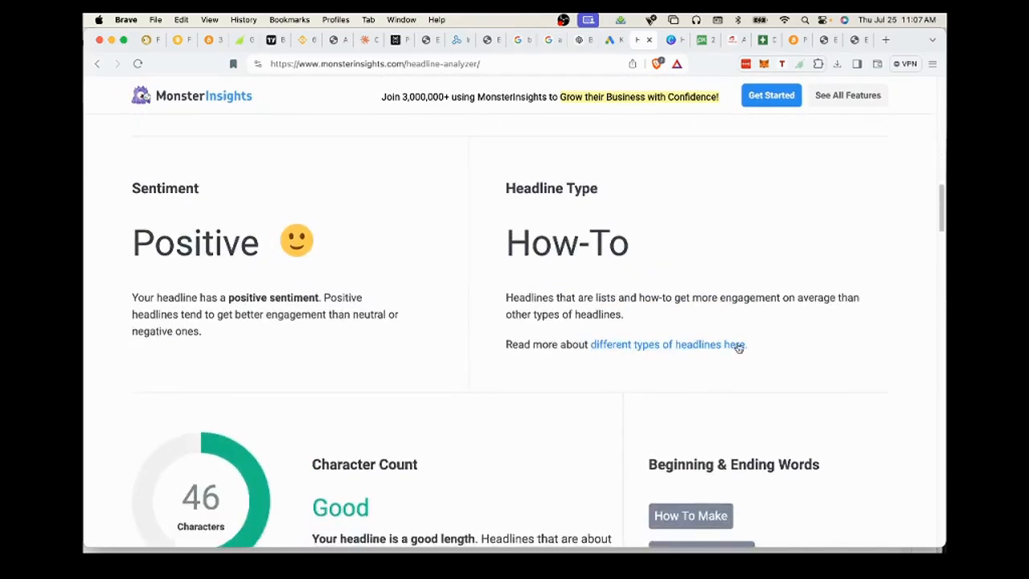
scroll(738, 348, down, 10)
scroll(736, 345, up, 20)
scroll(737, 335, down, 15)
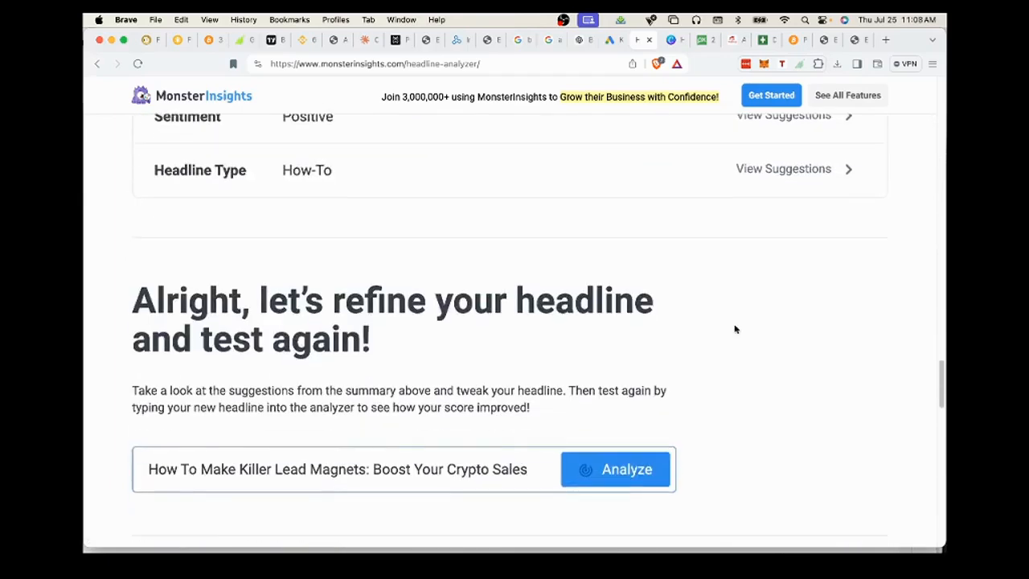
Step: Look over the Power, Emotion and Uncommon word banks, and go back to the headline's overall score
scroll(734, 325, down, 1)
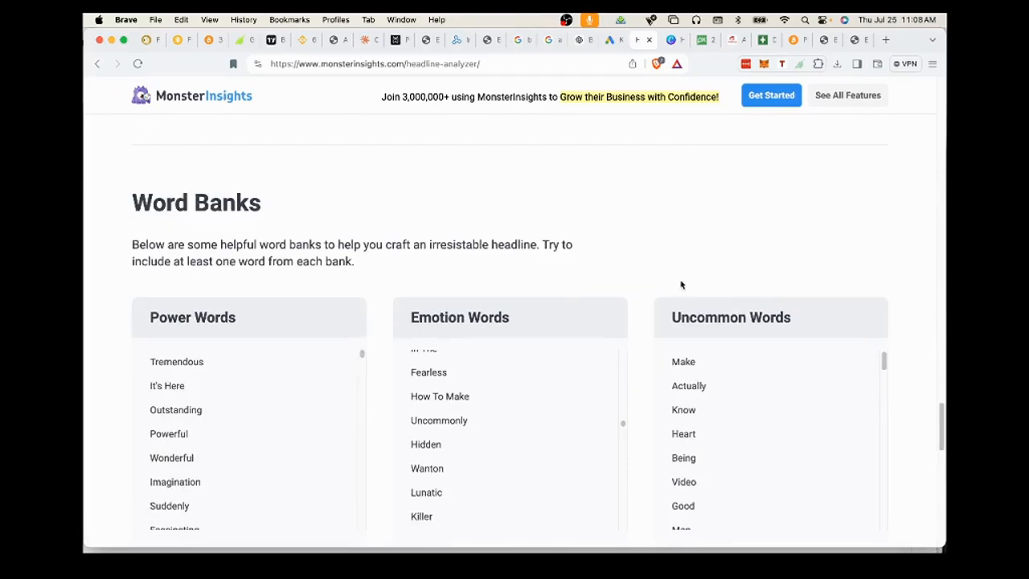
scroll(680, 284, up, 5)
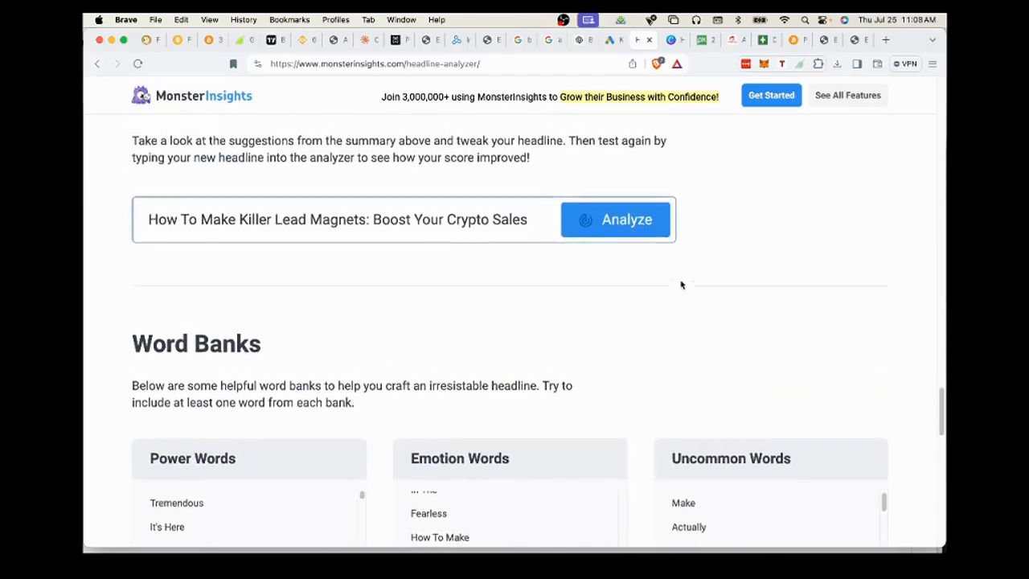
scroll(681, 285, up, 1)
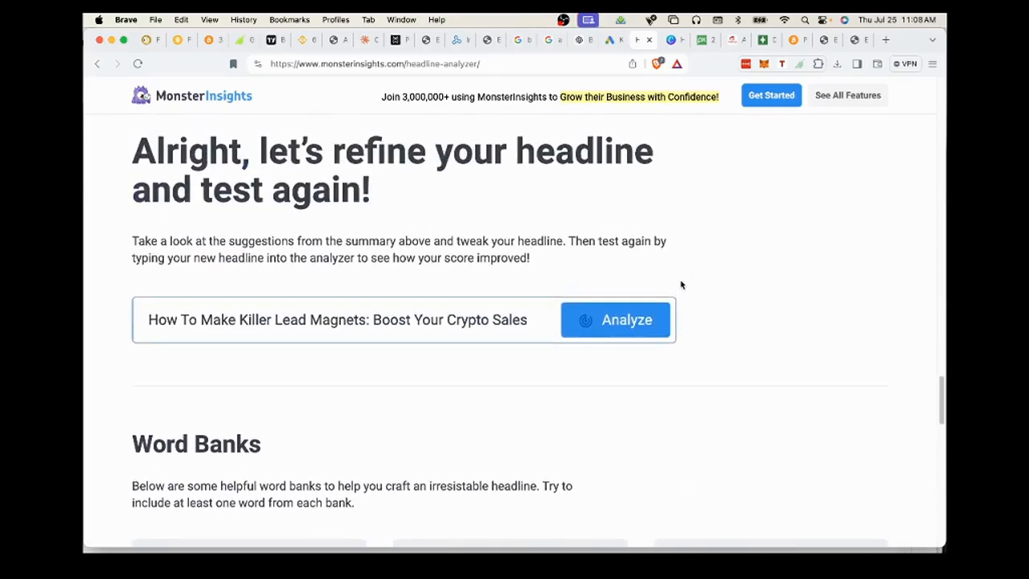
scroll(681, 284, down, 7)
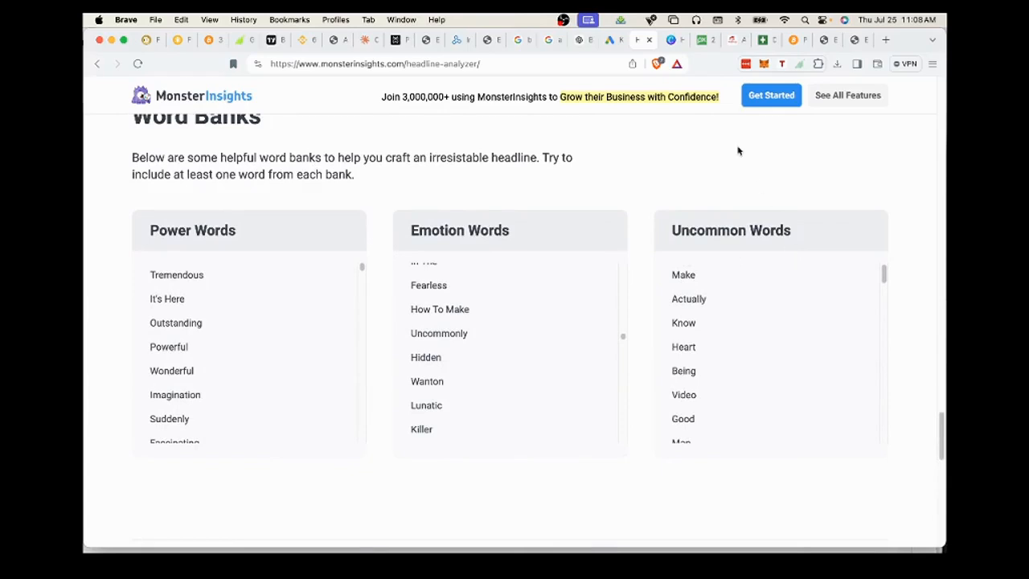
scroll(738, 150, up, 10)
scroll(738, 152, up, 15)
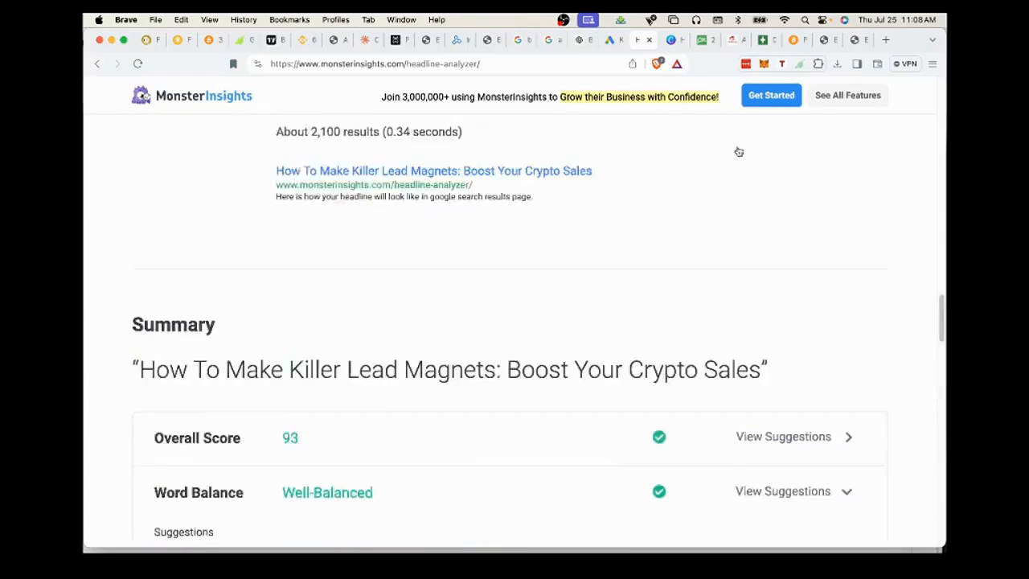
scroll(737, 173, up, 15)
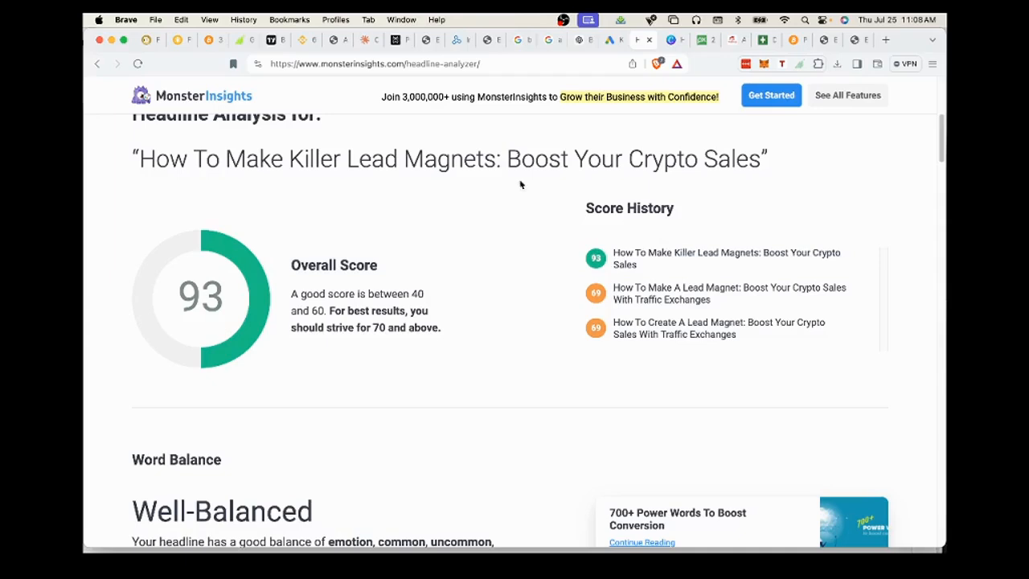
Step: Switch back to the ChatGPT conversation and read the request for a 15 to 20 minute video outline and the start of its reply
click(578, 40)
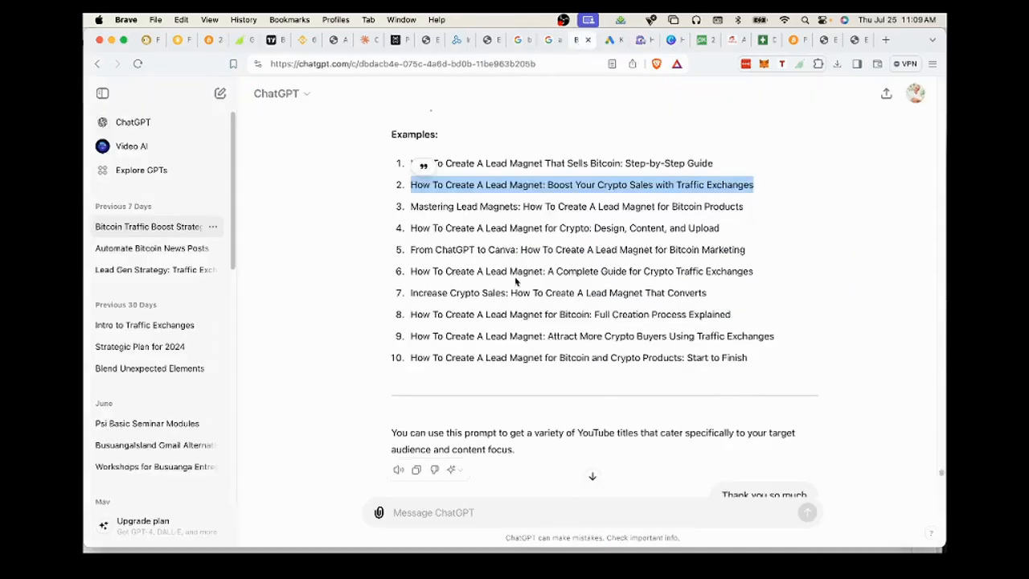
scroll(517, 281, down, 2)
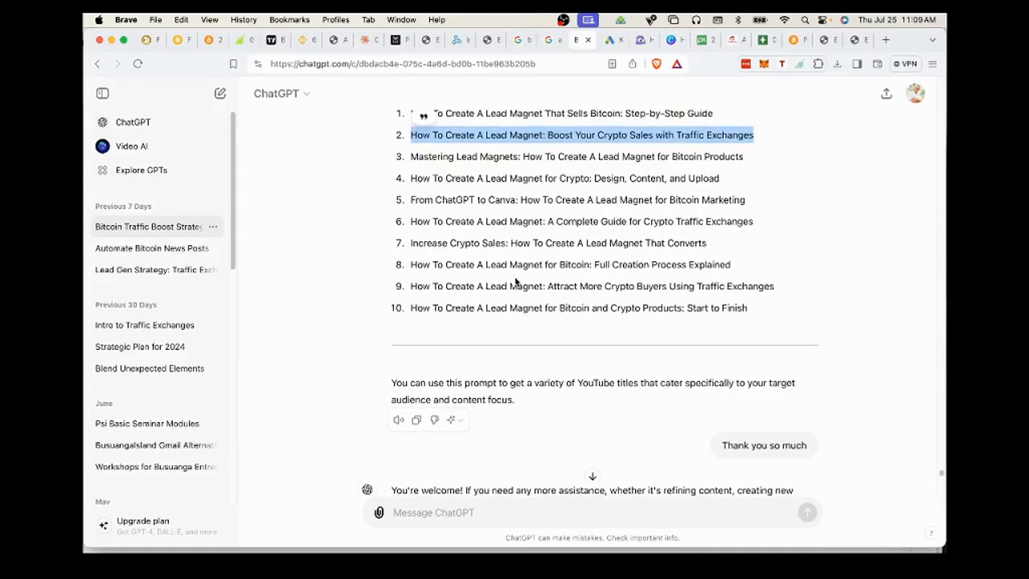
scroll(516, 282, down, 5)
scroll(515, 276, down, 4)
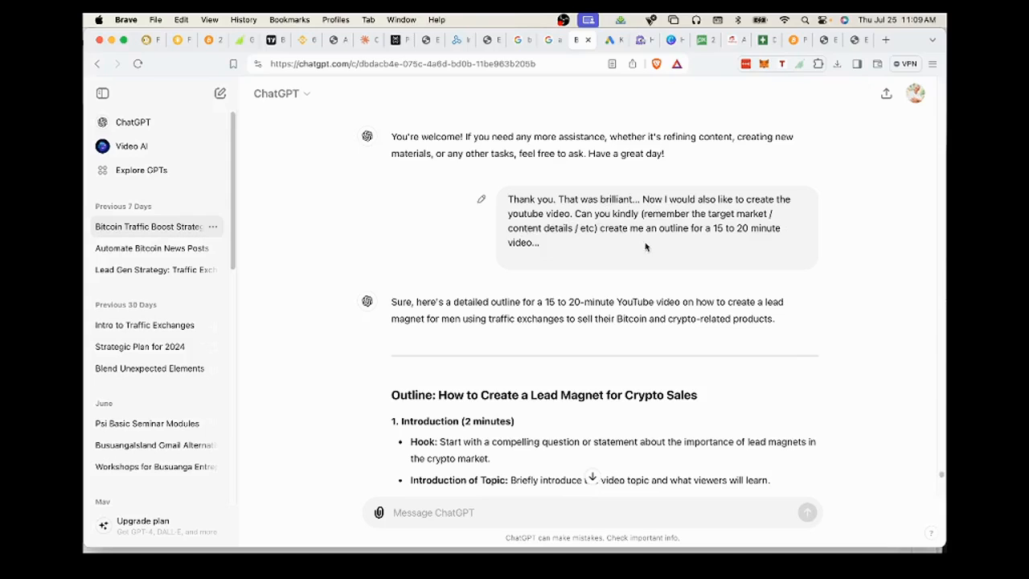
Step: Read the video outline's first sections, from the introduction to creating titles with ChatGPT, and return to the outline's start
scroll(645, 248, down, 5)
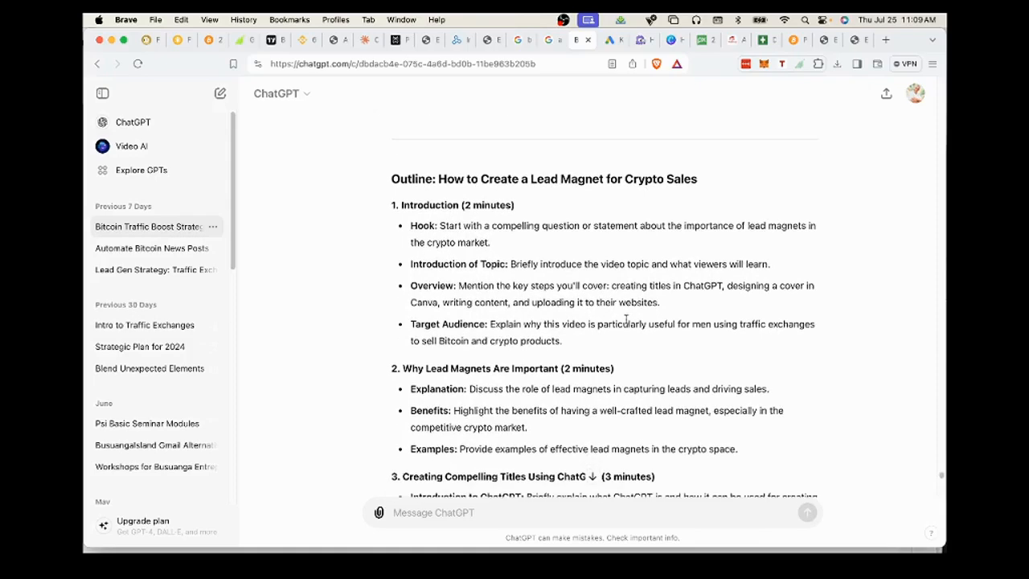
scroll(625, 319, down, 1)
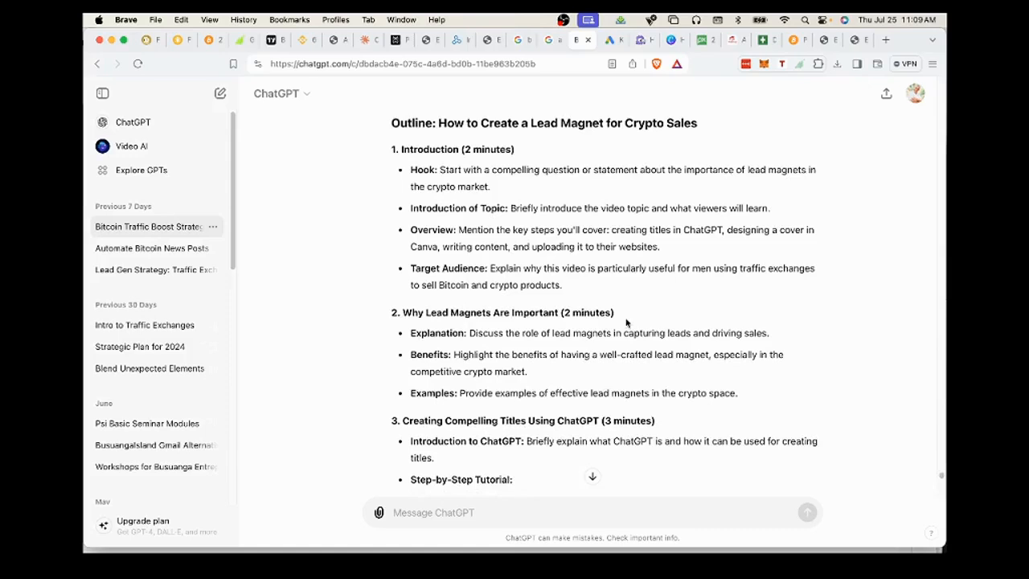
scroll(627, 322, down, 1)
scroll(625, 320, down, 1)
scroll(625, 319, down, 1)
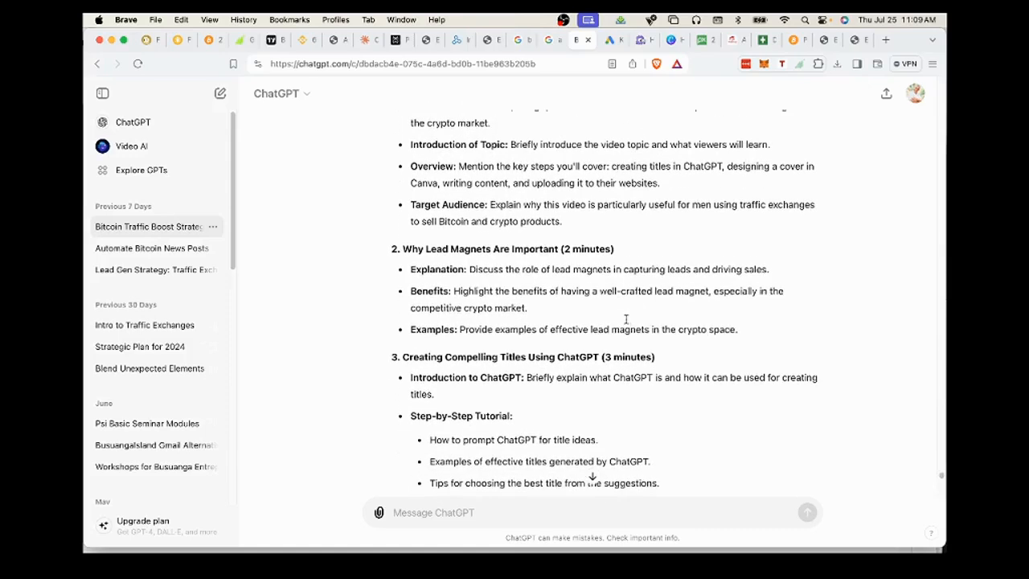
scroll(626, 319, down, 2)
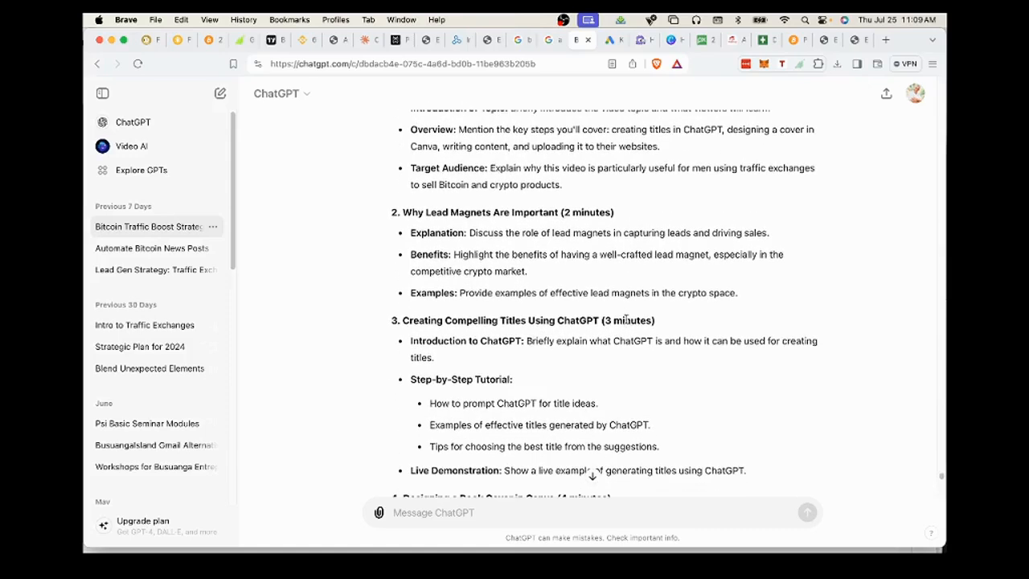
scroll(626, 320, down, 2)
scroll(626, 322, down, 1)
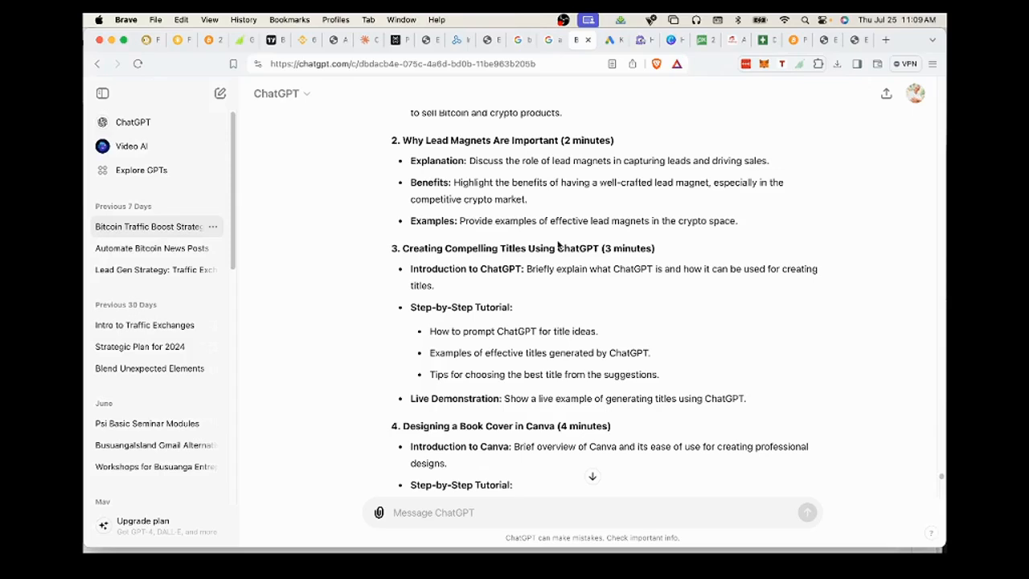
scroll(558, 245, up, 5)
scroll(558, 245, up, 5)
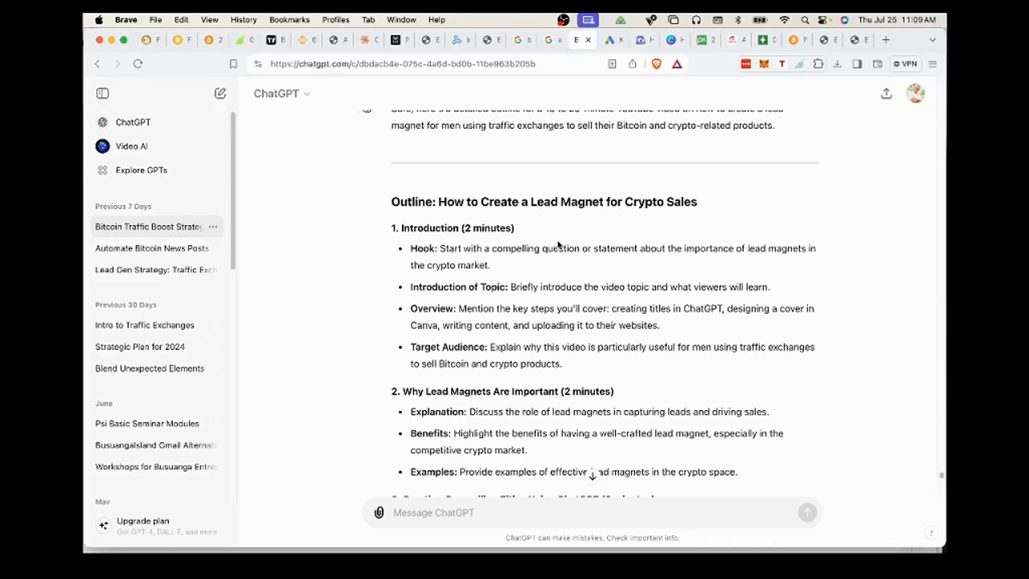
Step: Skim the rest of the video outline and read the script examples for each section
scroll(557, 244, down, 10)
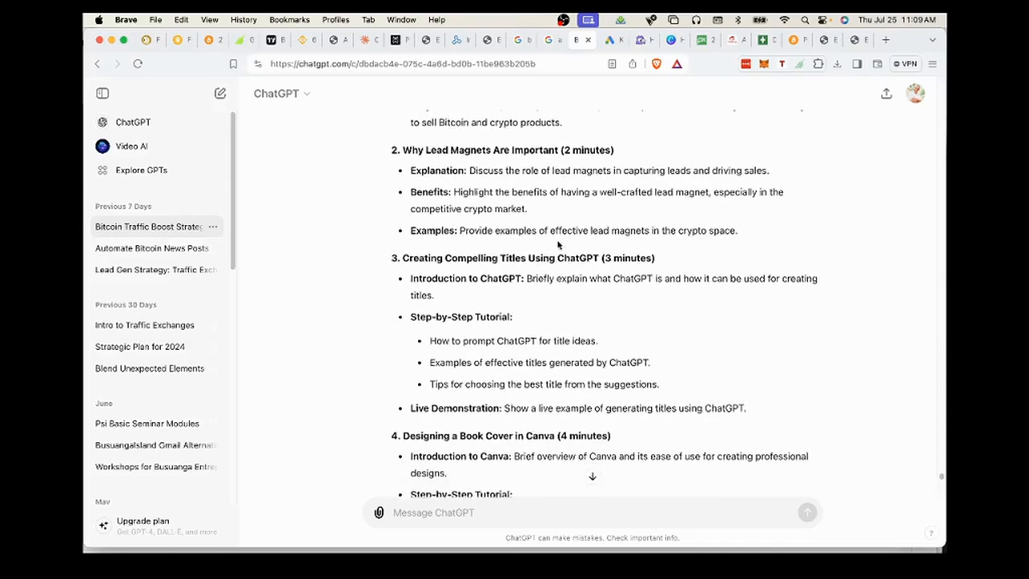
scroll(557, 243, down, 13)
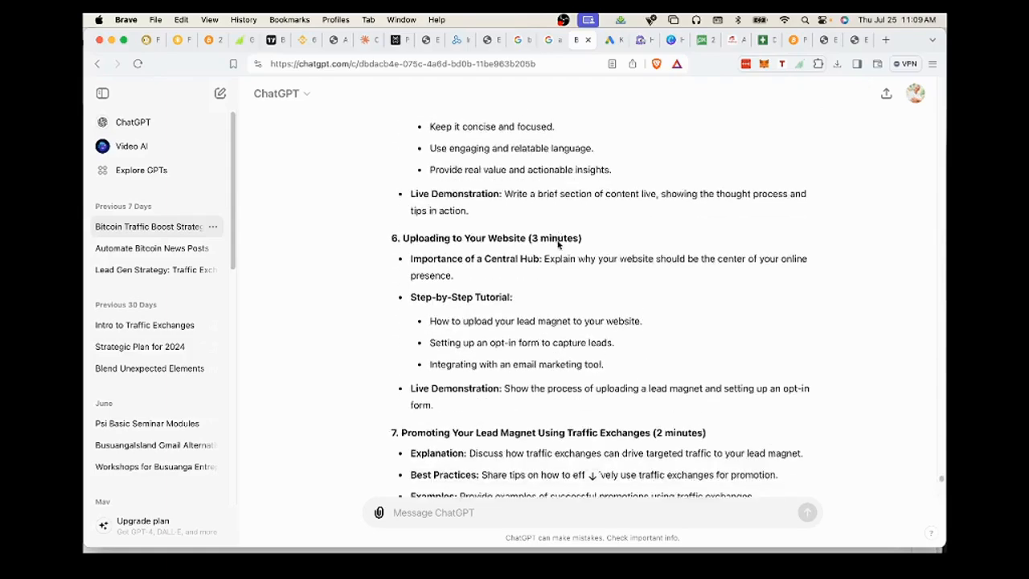
scroll(557, 244, down, 5)
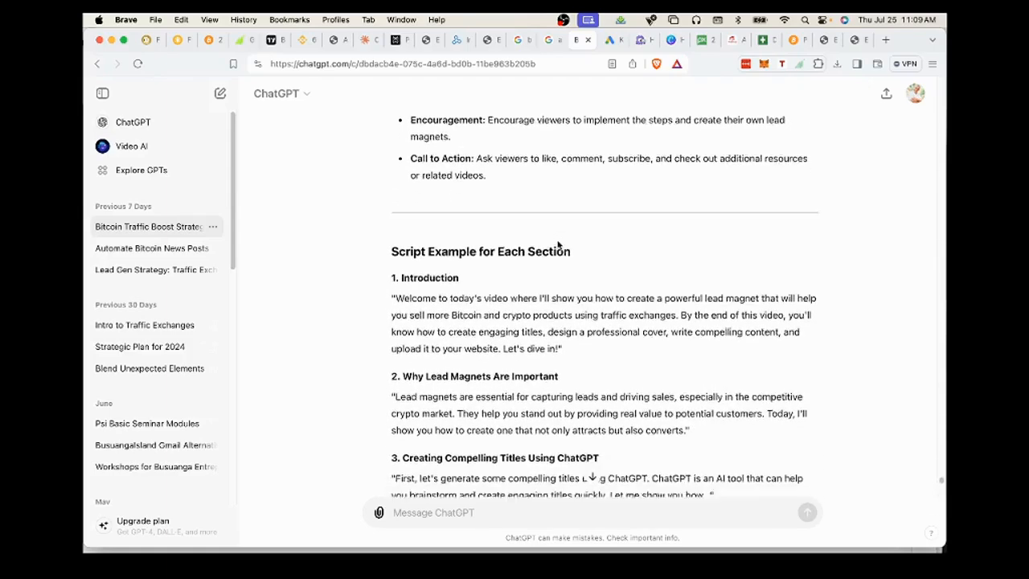
scroll(557, 241, down, 2)
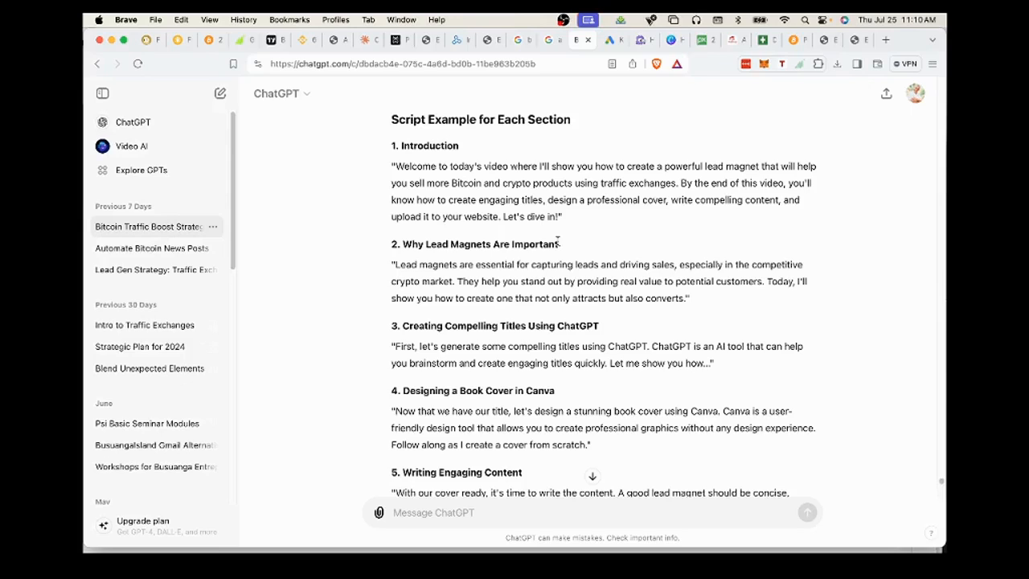
scroll(557, 241, down, 1)
scroll(557, 242, up, 1)
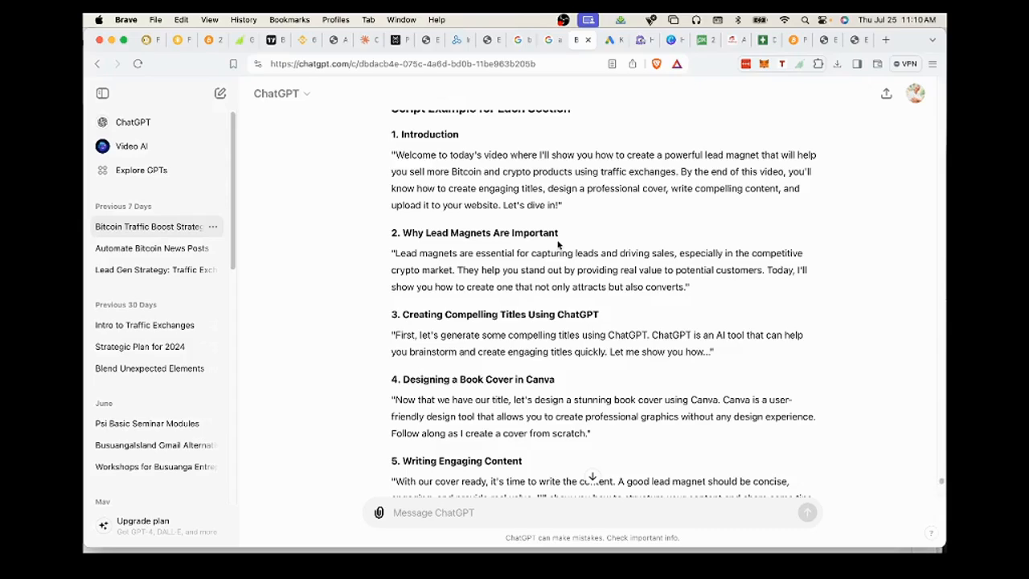
Step: Read the follow-up request for an ebook outline and the reply's proposed ebook title and table of contents
scroll(557, 243, down, 10)
scroll(557, 241, down, 5)
scroll(557, 244, down, 3)
scroll(557, 243, down, 1)
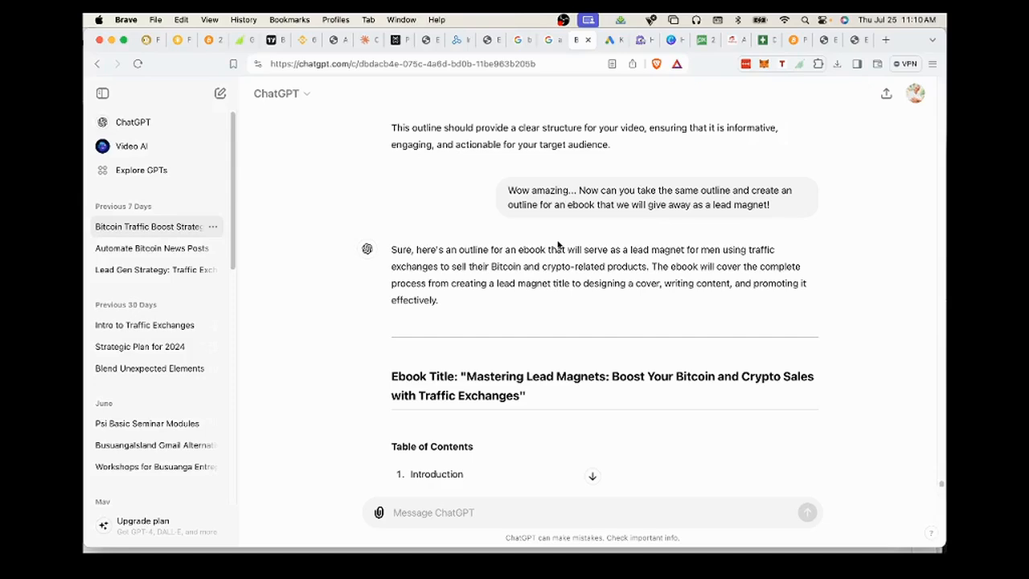
scroll(557, 243, down, 5)
scroll(557, 243, down, 3)
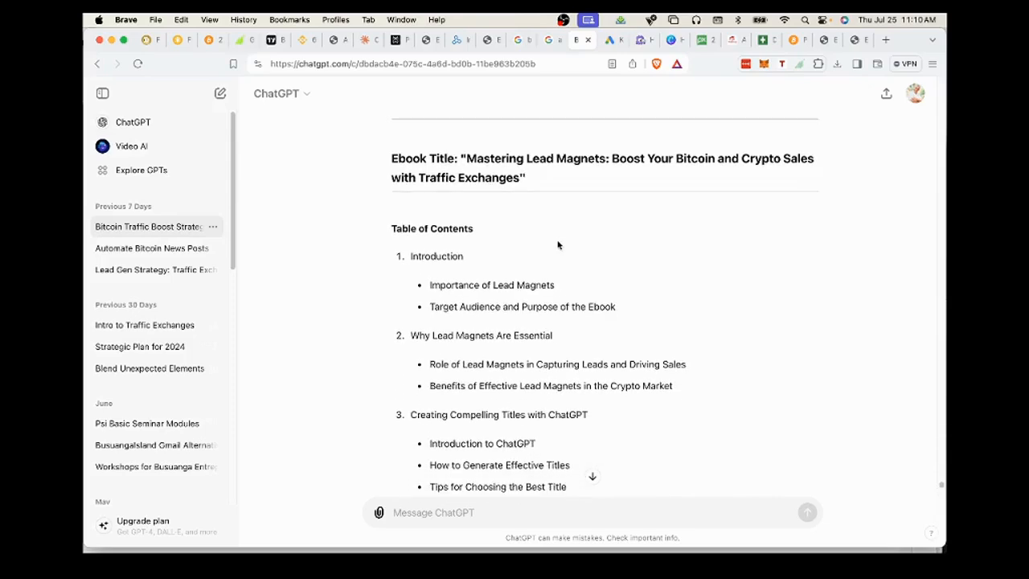
scroll(556, 244, down, 6)
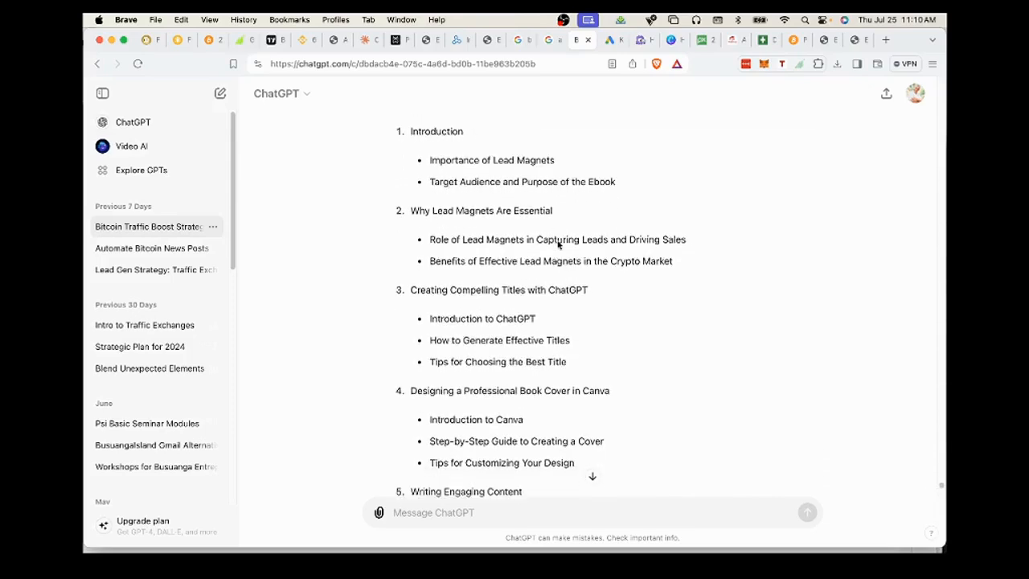
scroll(557, 241, down, 7)
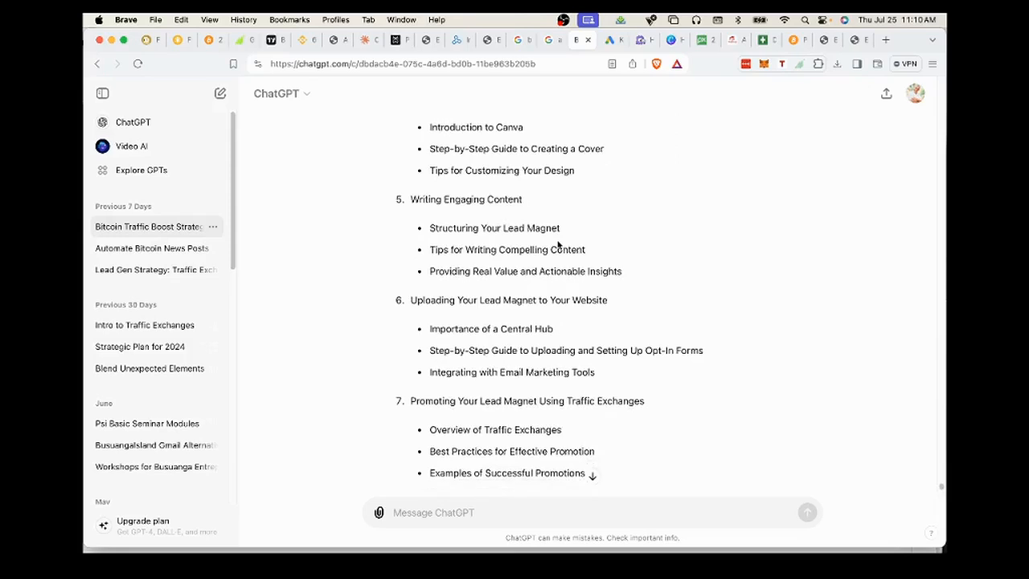
scroll(555, 234, down, 3)
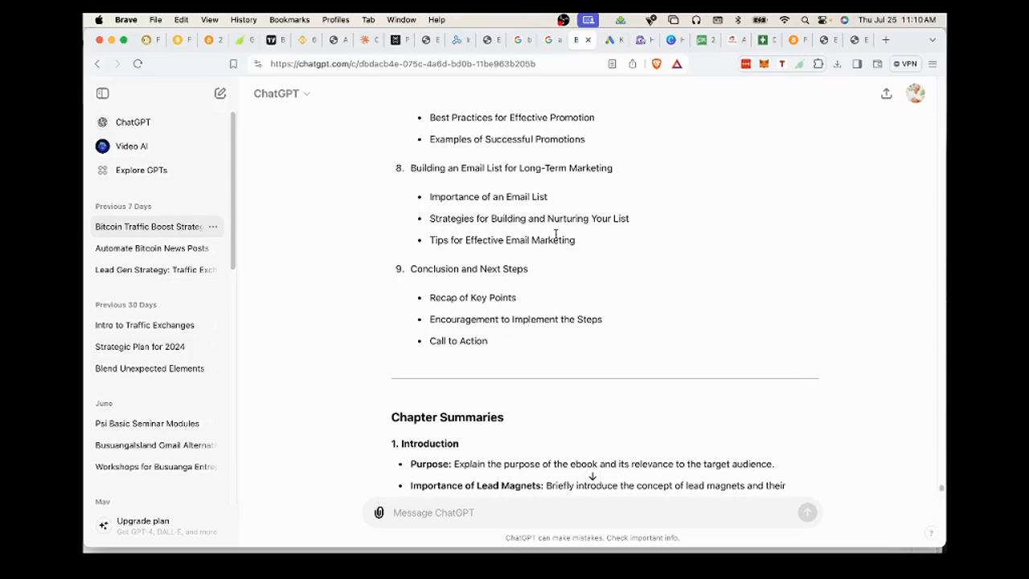
Step: Read through the ebook's chapter summaries, from the introduction to the conclusion and next steps
scroll(555, 235, down, 6)
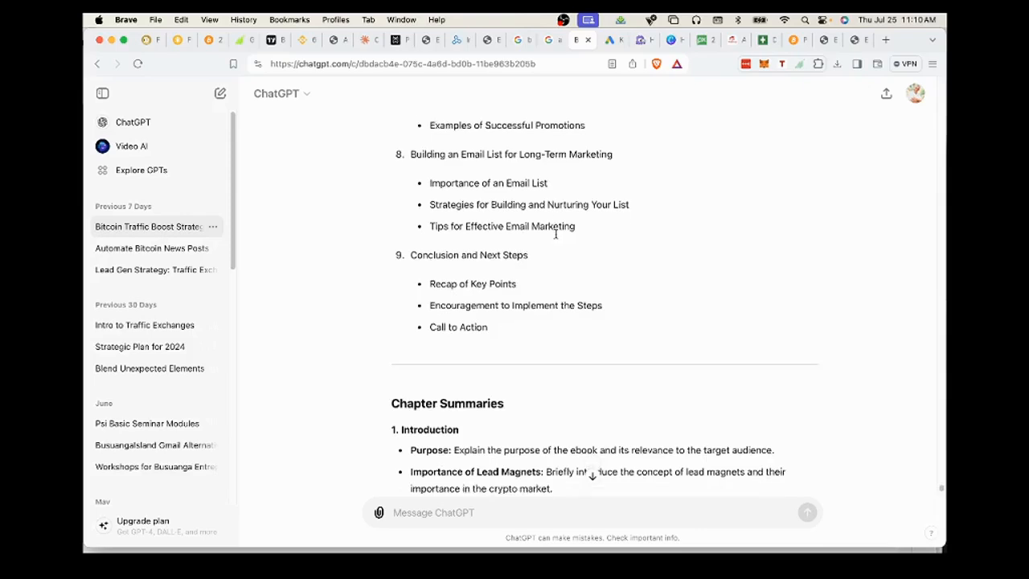
scroll(555, 237, down, 2)
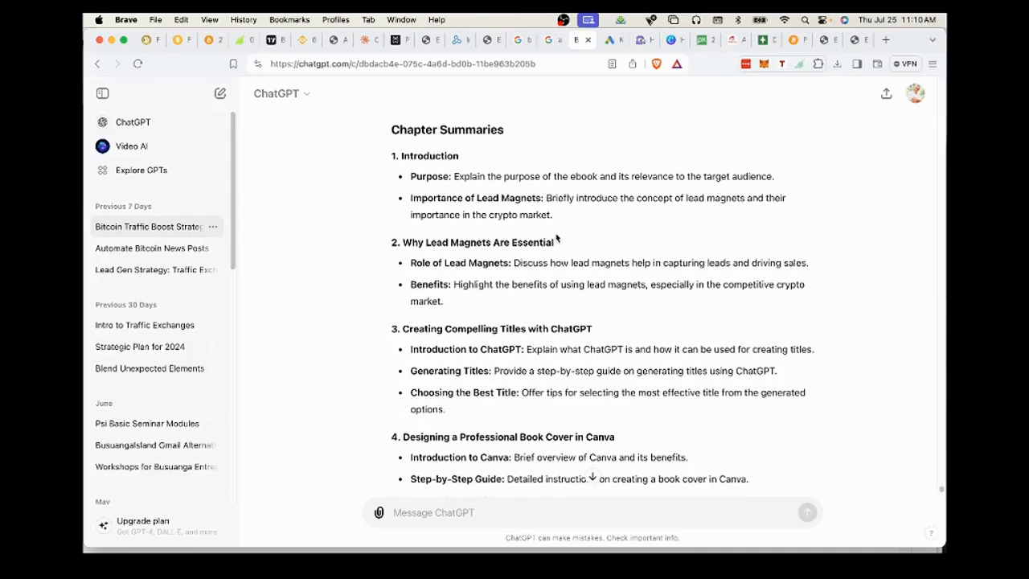
scroll(555, 239, up, 3)
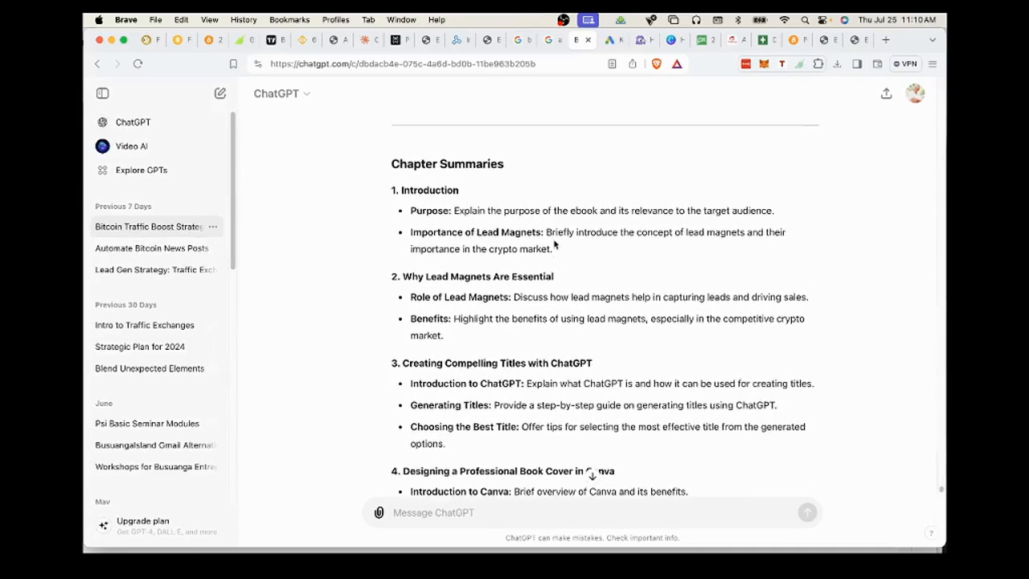
scroll(554, 244, down, 3)
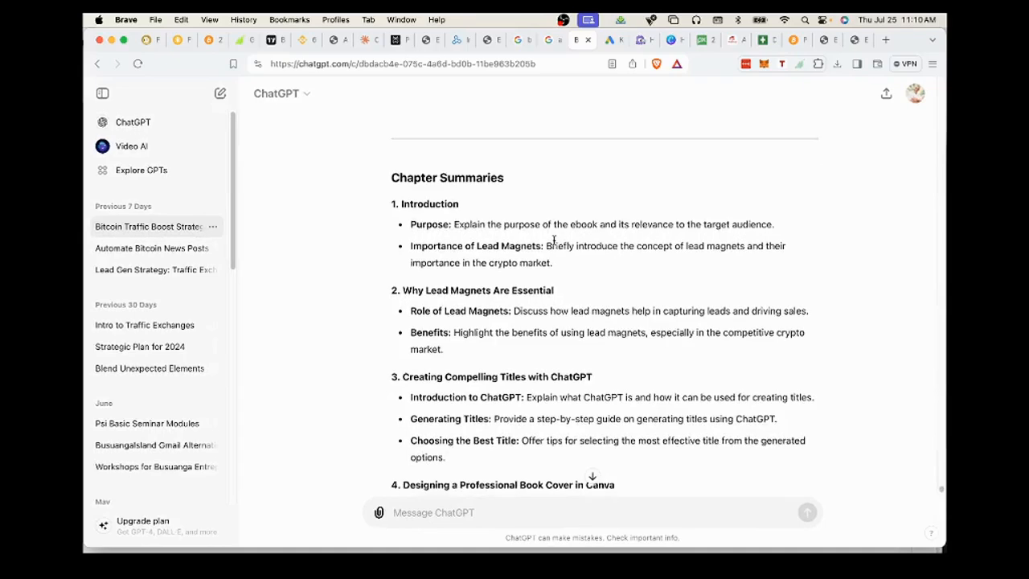
scroll(554, 244, down, 3)
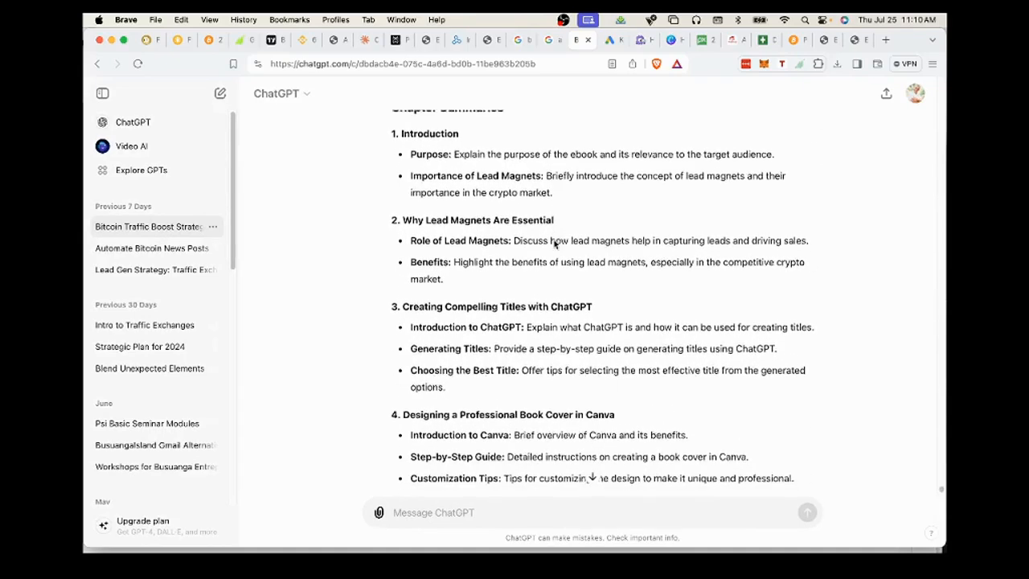
scroll(554, 239, down, 10)
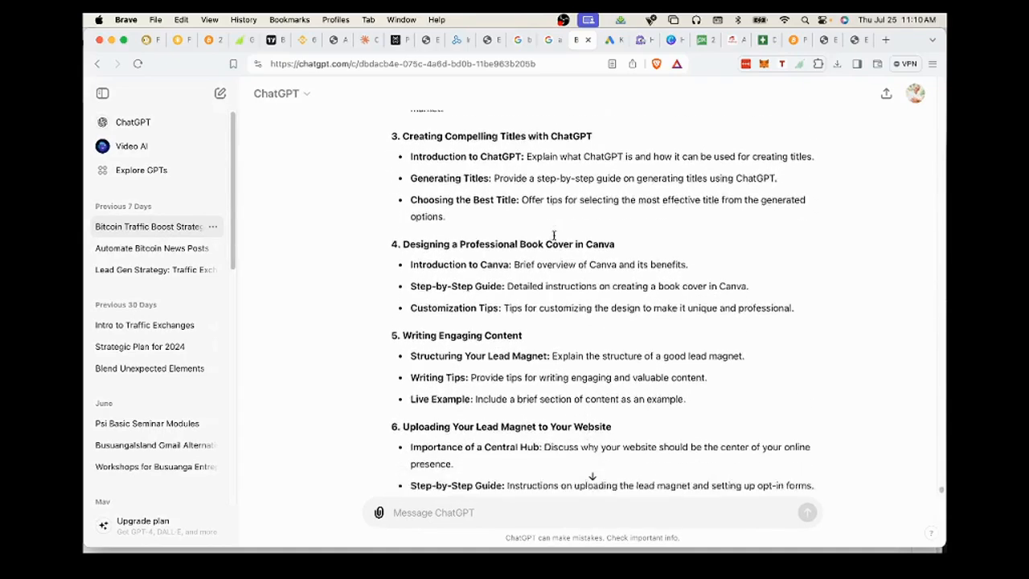
scroll(553, 239, down, 6)
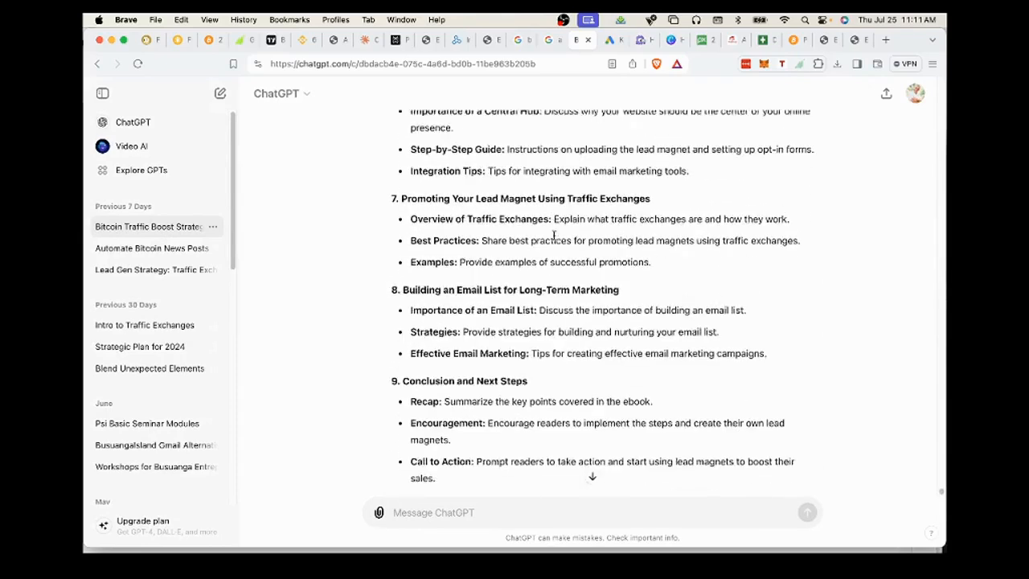
scroll(554, 204, down, 8)
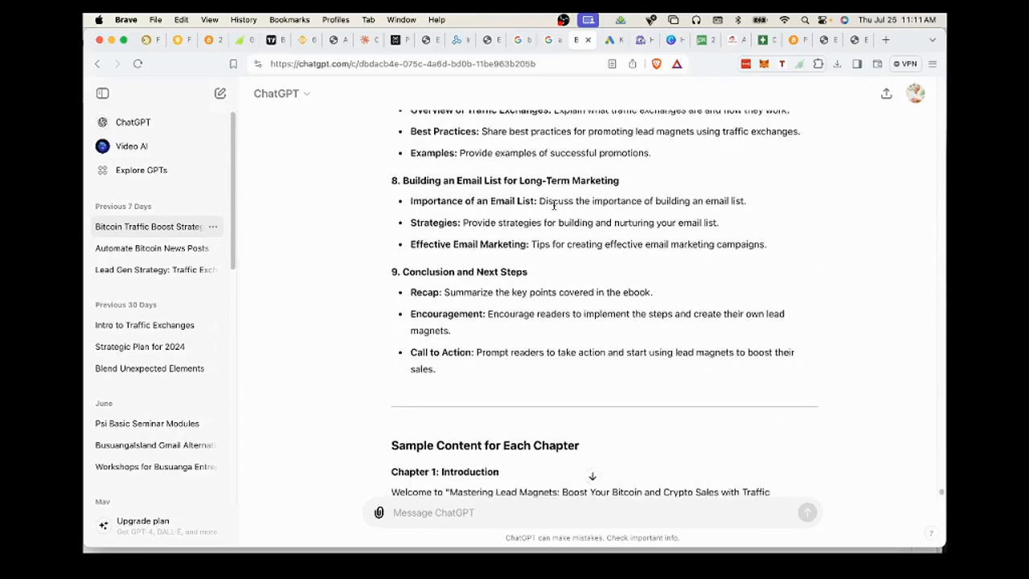
Step: Read the sample content for the ebook's chapters and go back up to the last chapter summaries
scroll(554, 205, down, 3)
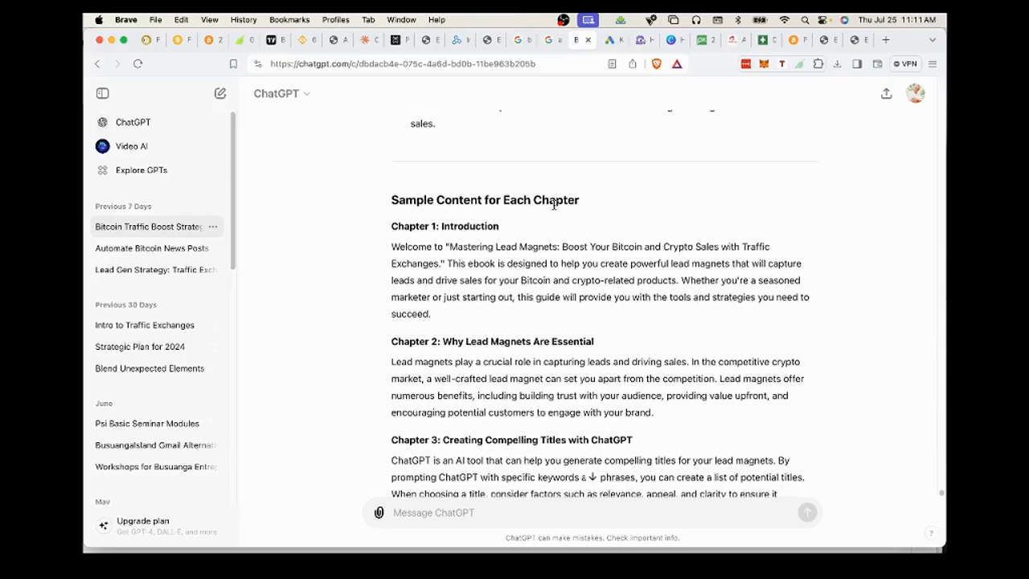
scroll(554, 204, down, 1)
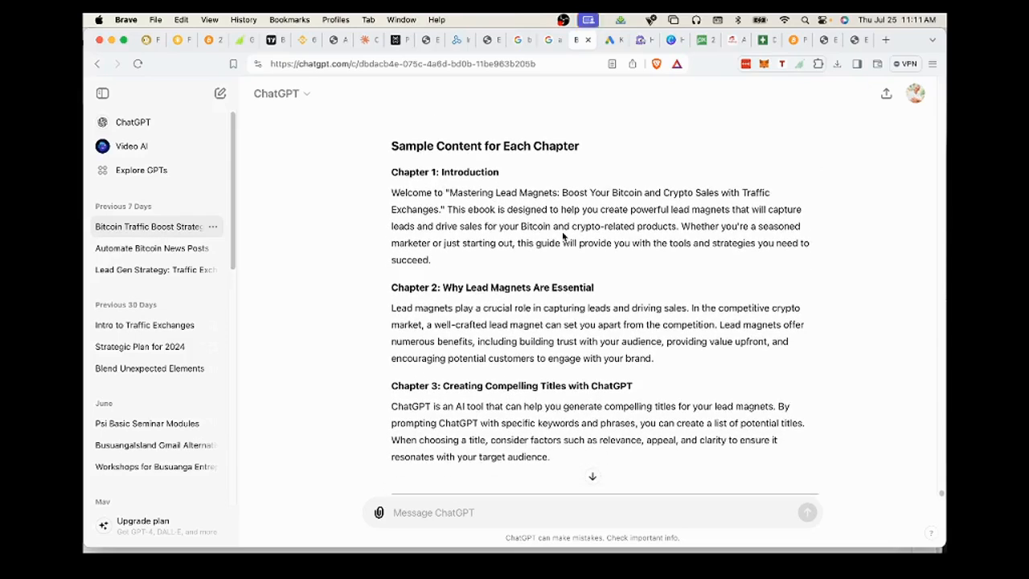
scroll(570, 327, down, 5)
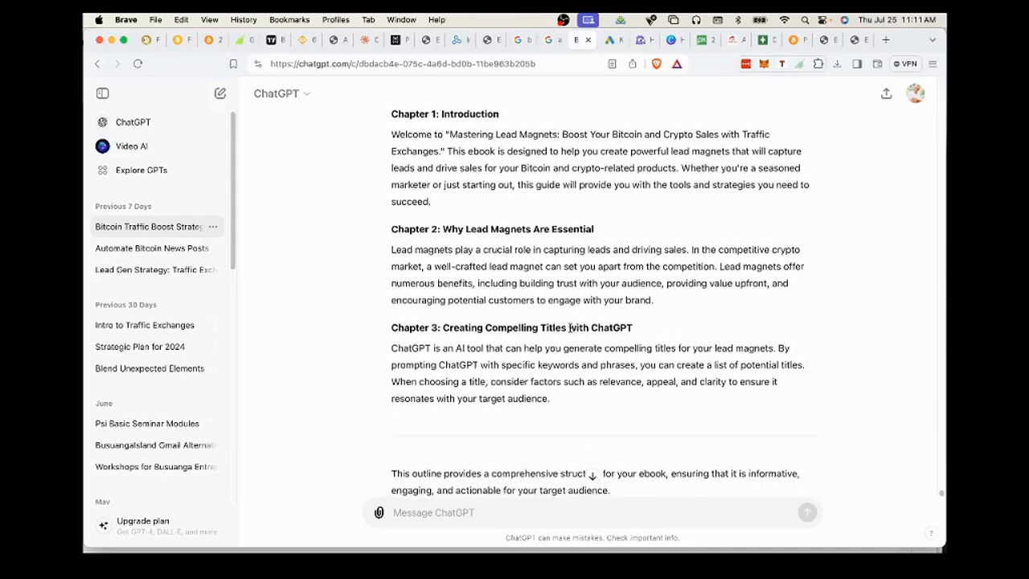
scroll(570, 327, up, 10)
scroll(571, 356, up, 5)
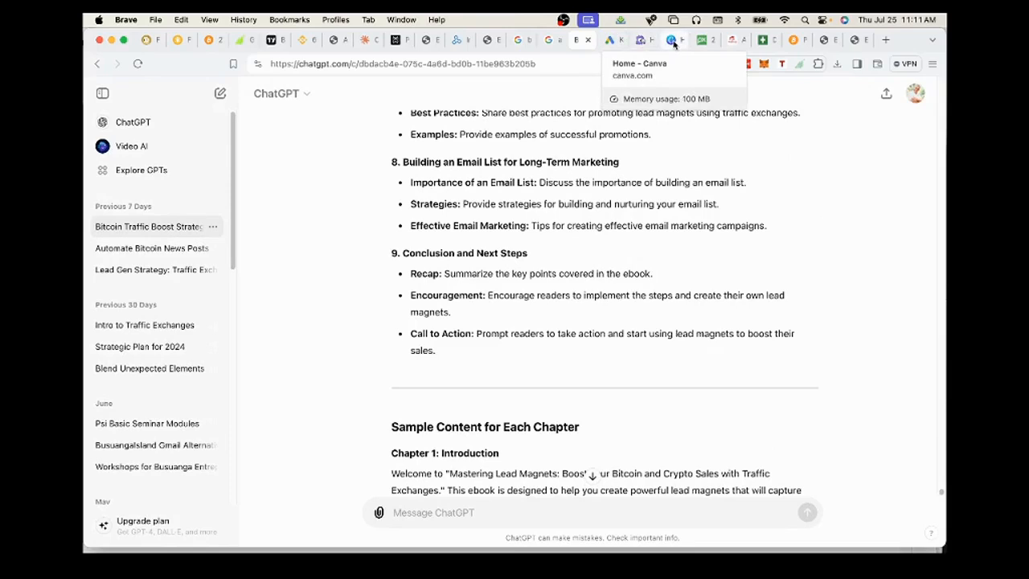
Step: Revisit the headline's score in the MonsterInsights Headline Analyzer, and switch to Canva to create a blank Book Cover design
click(641, 40)
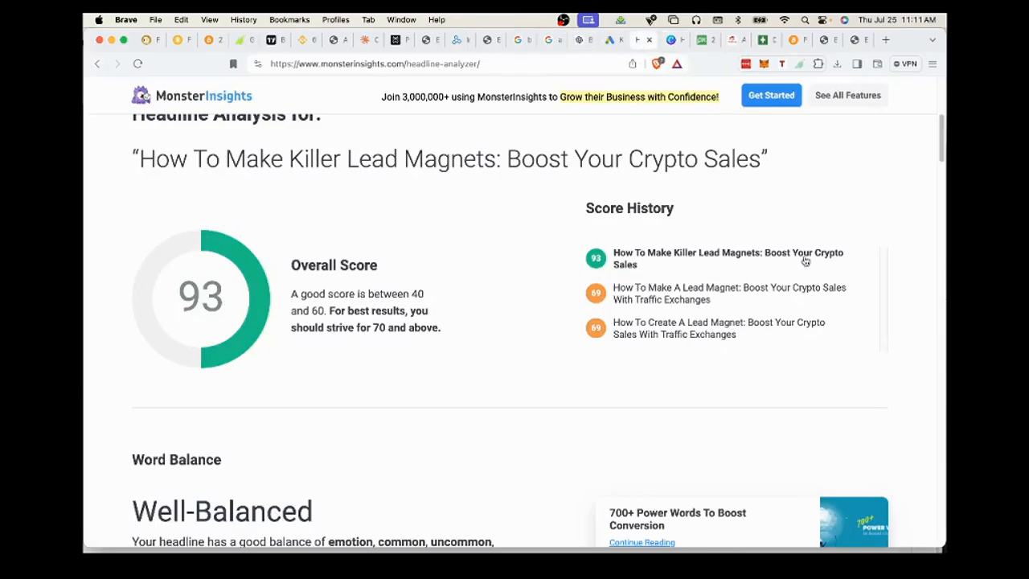
click(669, 40)
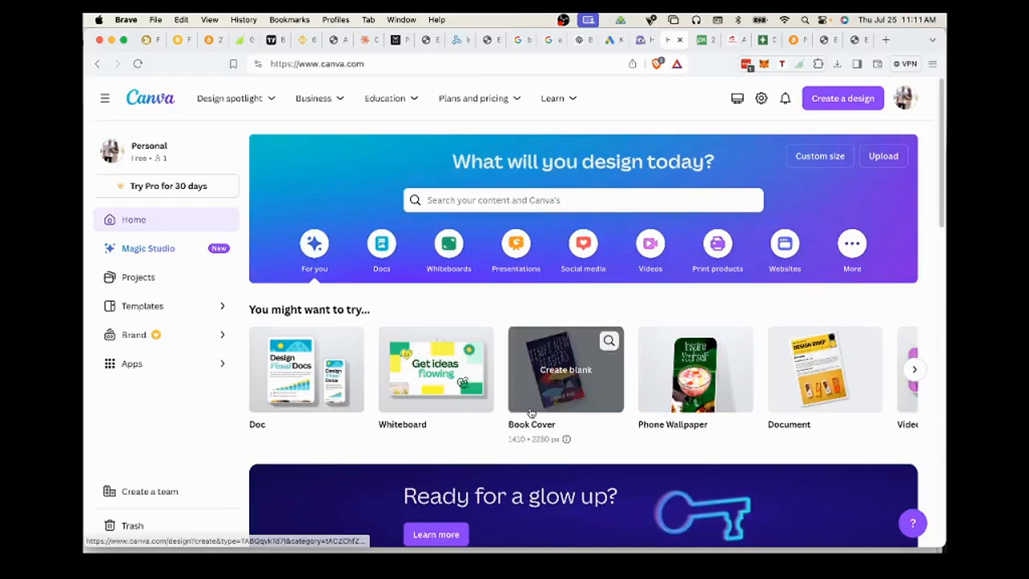
mouse_move(552, 379)
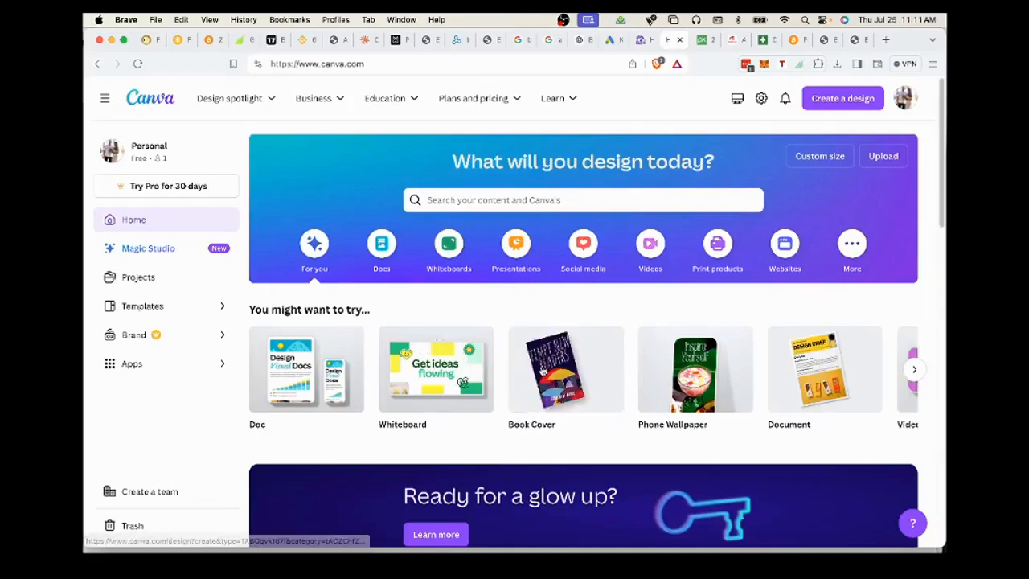
click(553, 380)
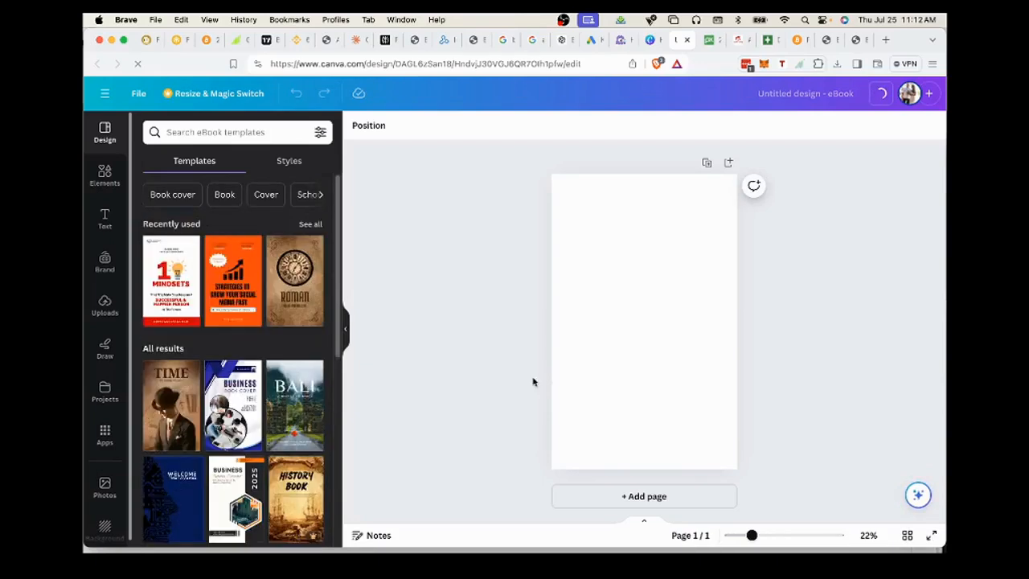
Step: Apply the front cover page of the recently used White Red Simple Modern Self Development Book Cover template to the blank page
scroll(265, 356, down, 1)
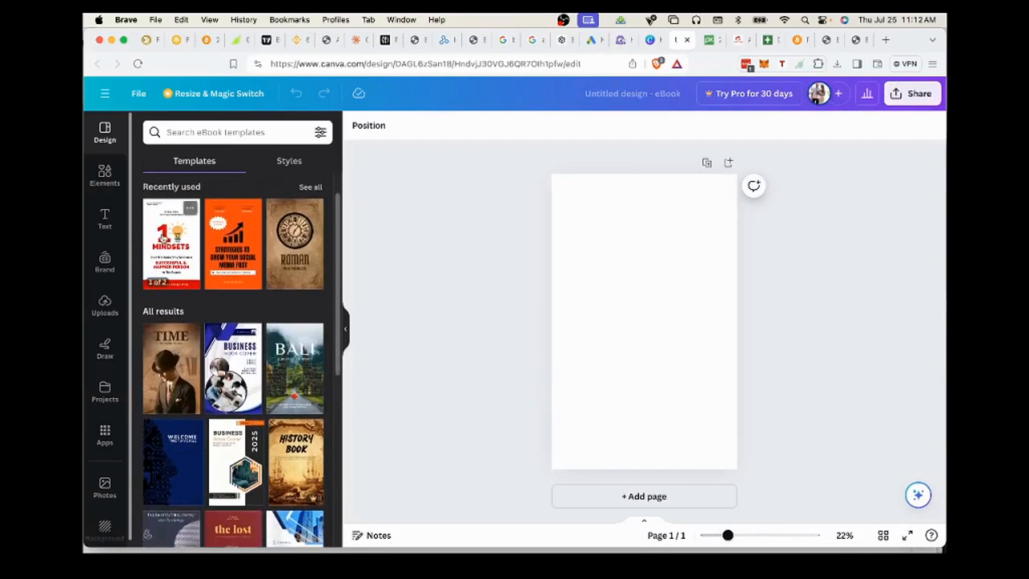
click(174, 238)
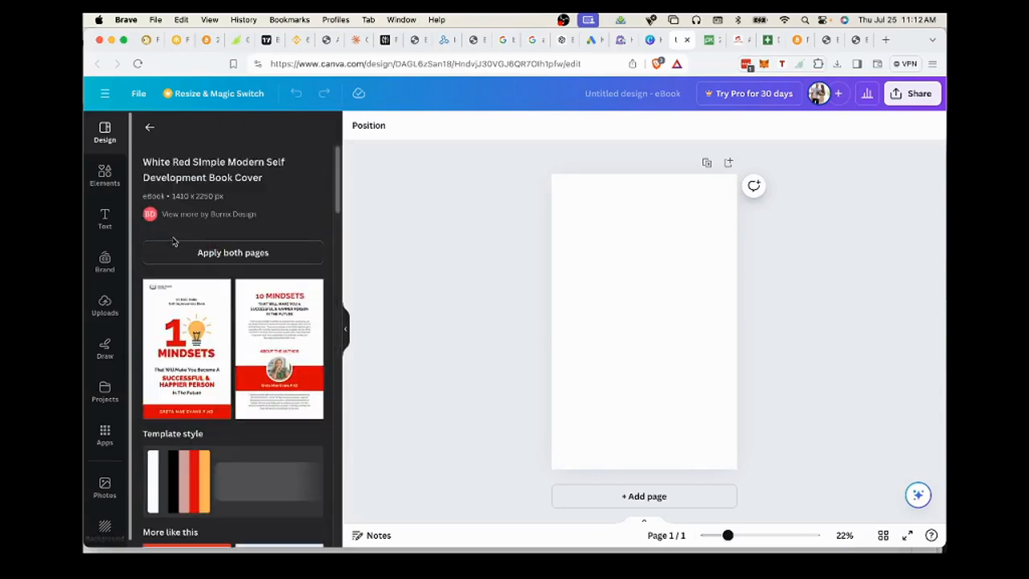
click(183, 327)
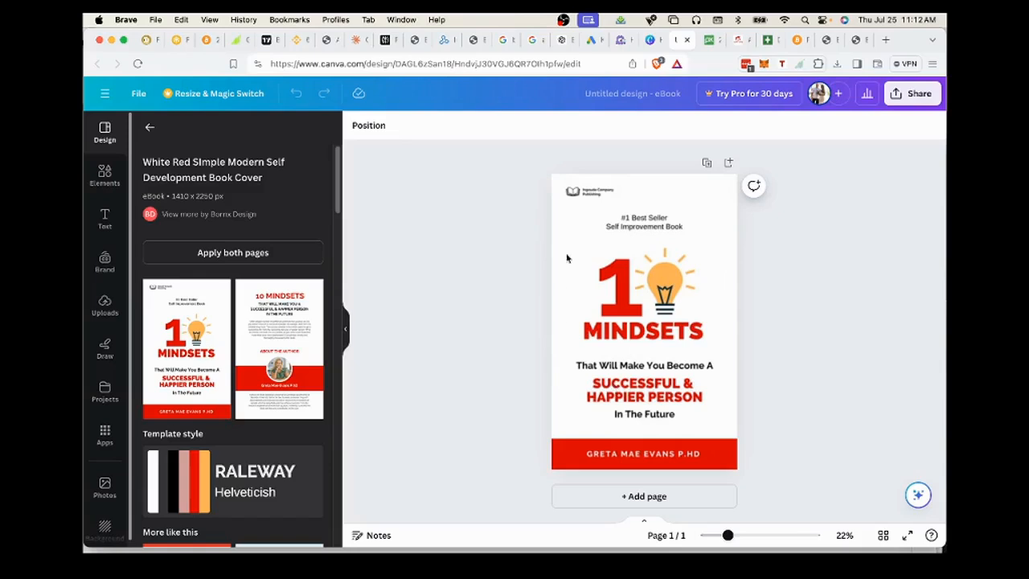
Step: Open the recent Bitcoin Training Camp design in its own tab and close the recent designs list in the untitled design
click(575, 403)
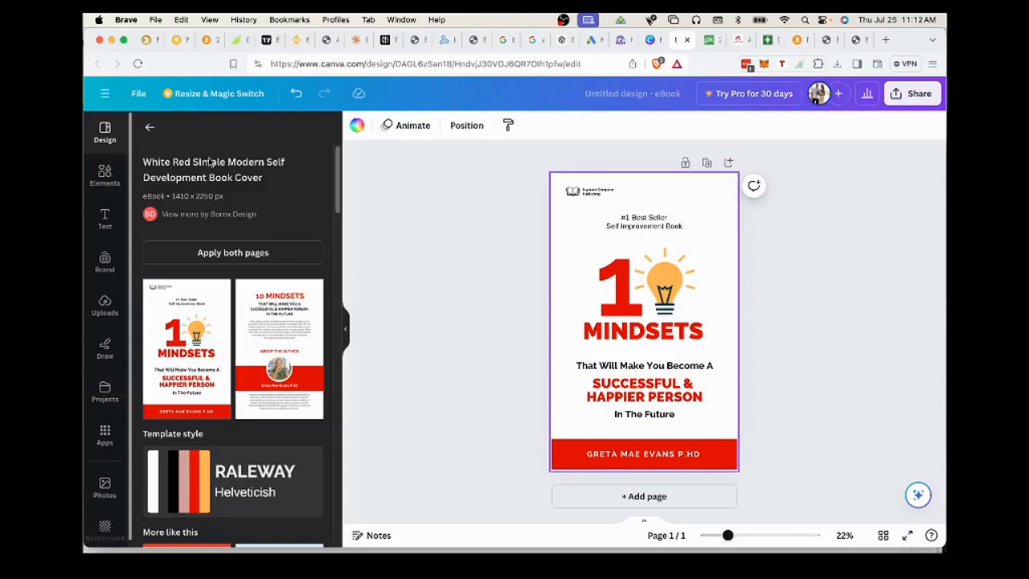
click(136, 94)
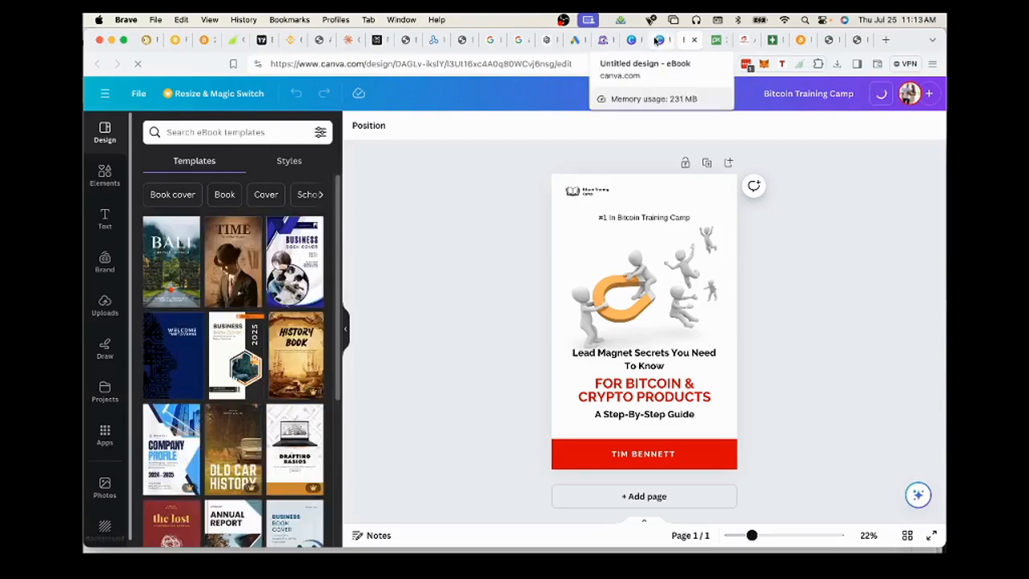
click(657, 41)
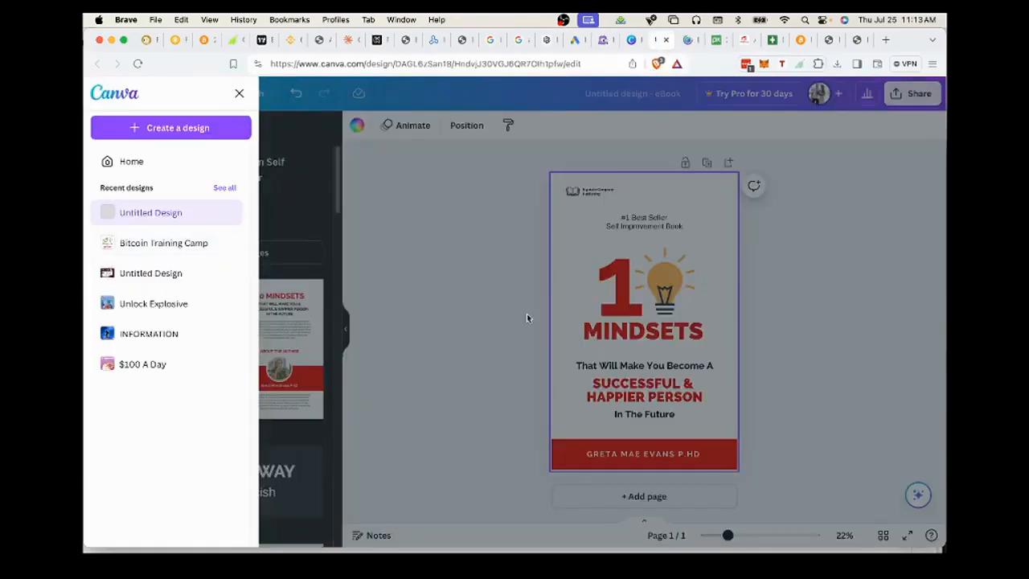
click(239, 94)
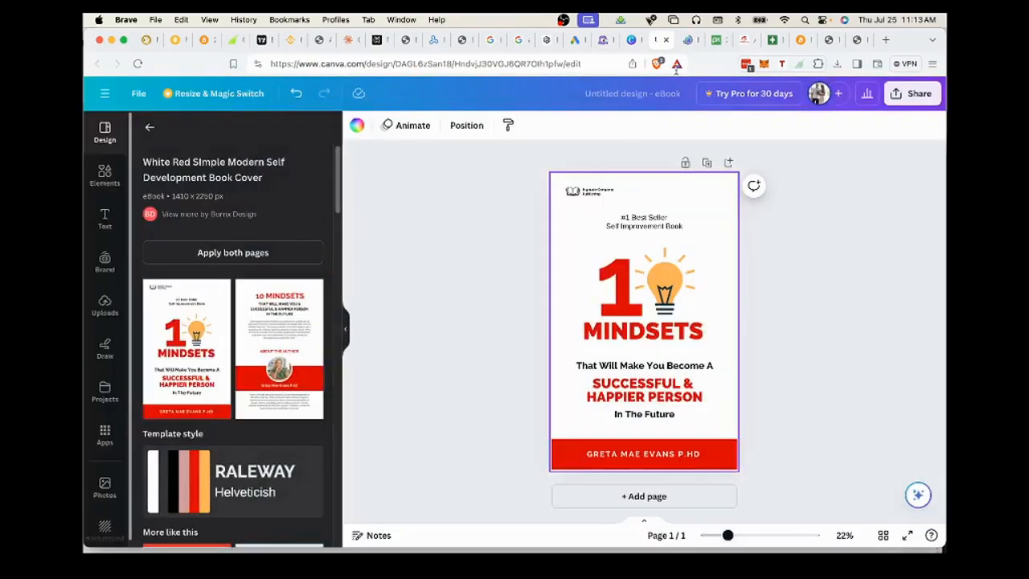
click(685, 43)
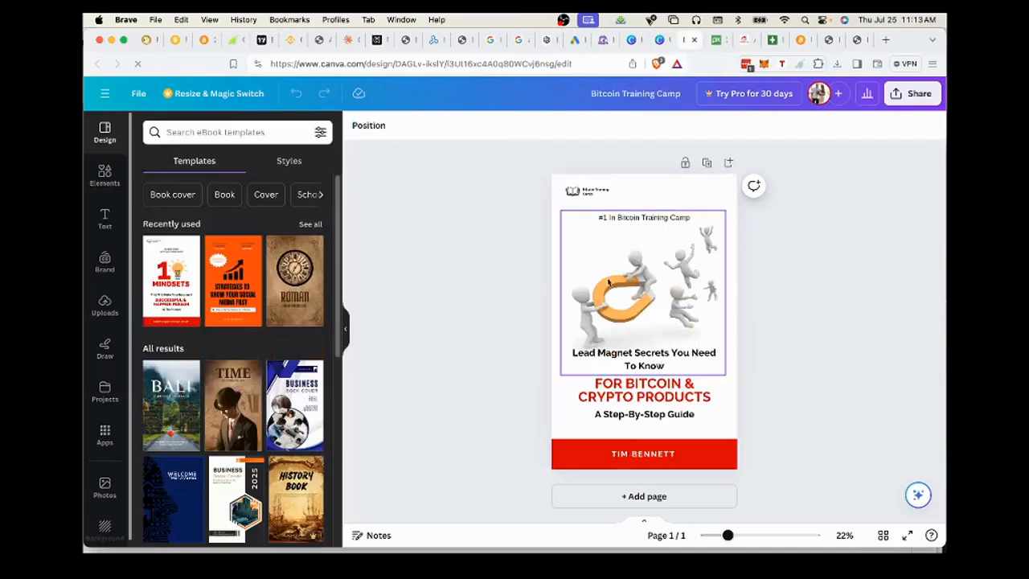
Step: Switch to Pixabay and search all images for "magnet"
click(720, 40)
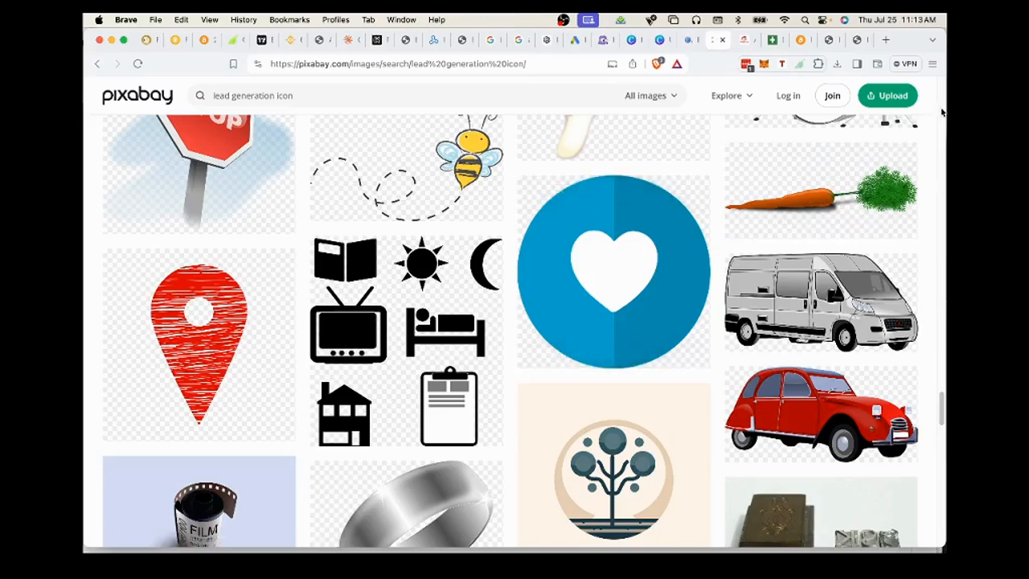
scroll(942, 112, up, 15)
drag(941, 115, 944, 80)
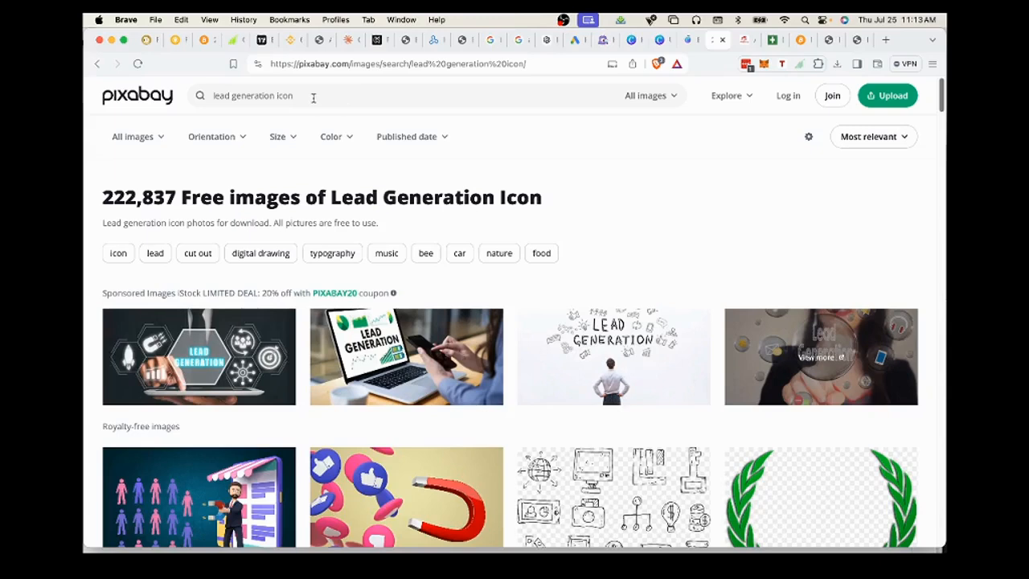
drag(298, 95, 199, 98)
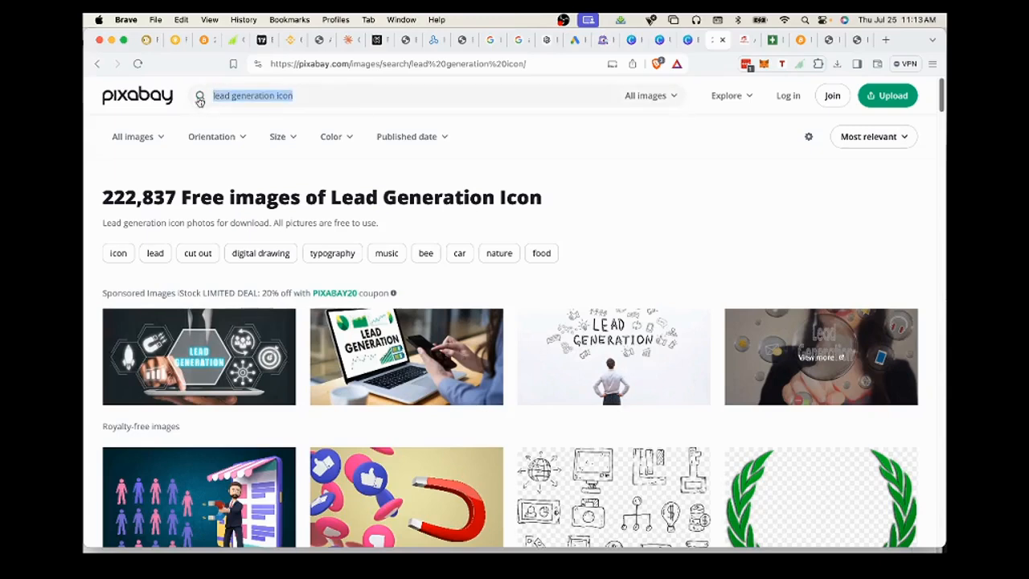
text(magnet)
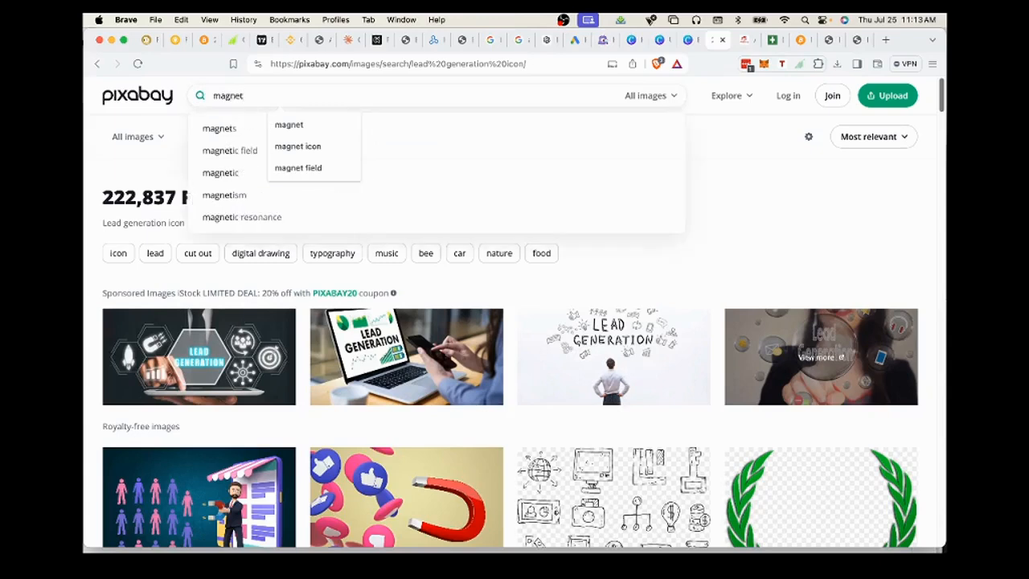
key(Return)
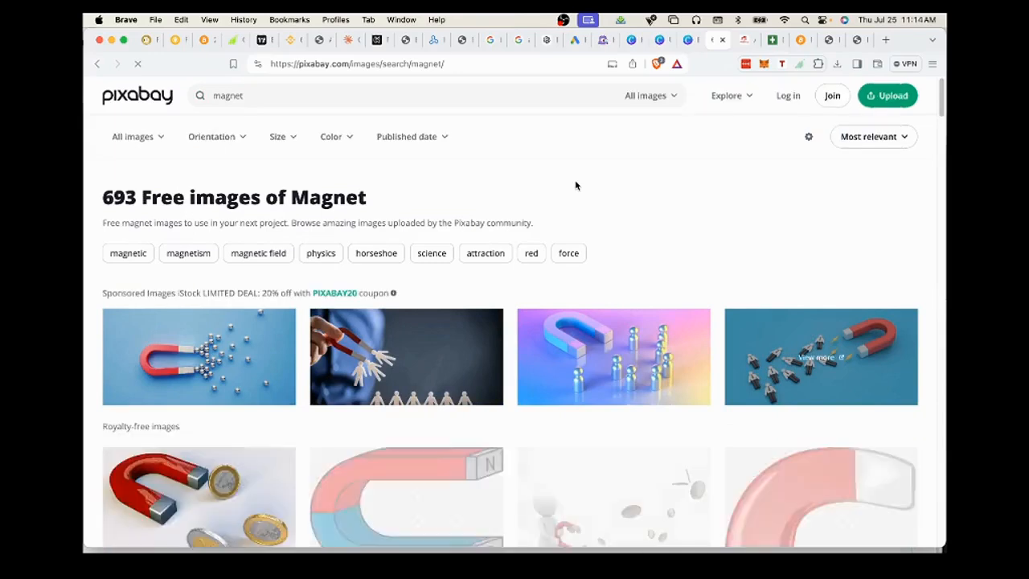
Step: Browse the magnet images down to the white figures holding an orange magnet, and check the available media type filters
triple_click(576, 131)
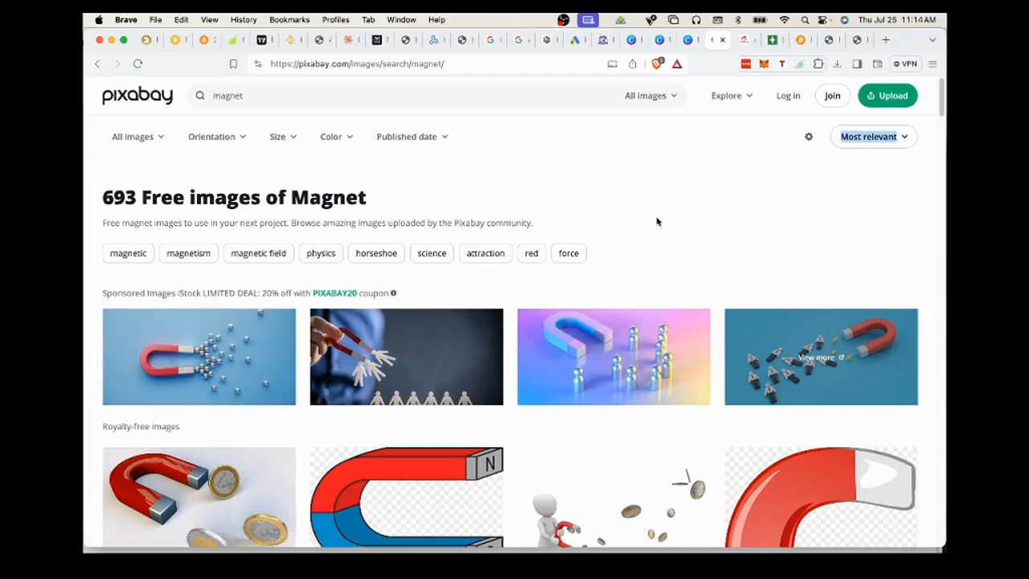
scroll(656, 222, down, 3)
scroll(656, 221, down, 6)
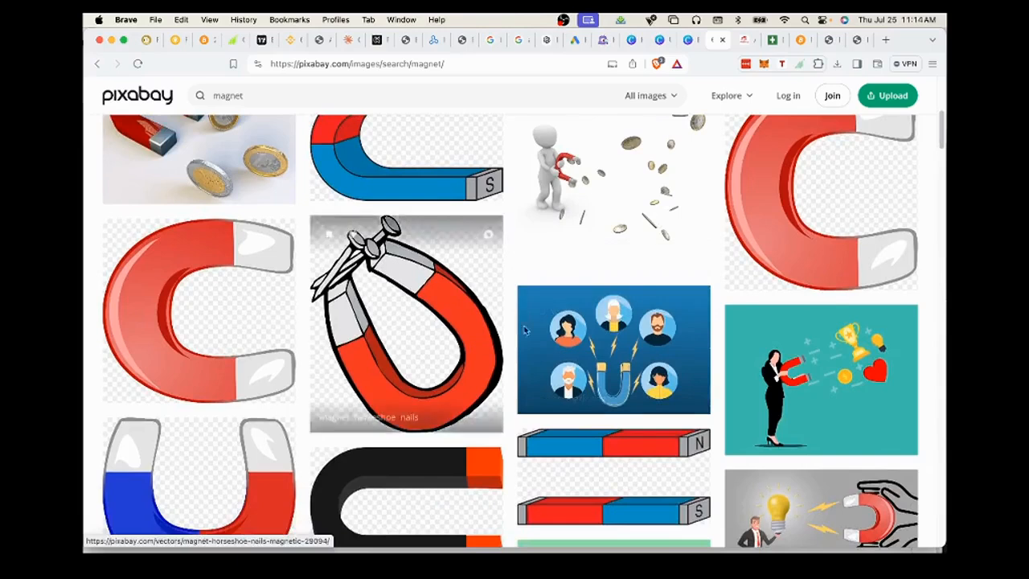
scroll(562, 305, down, 6)
scroll(537, 328, down, 12)
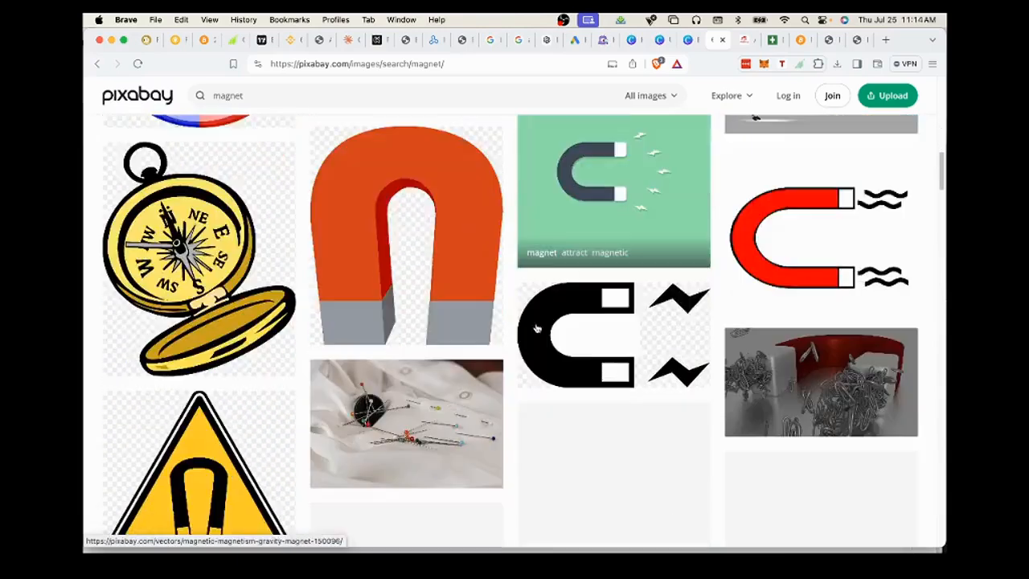
scroll(537, 328, down, 7)
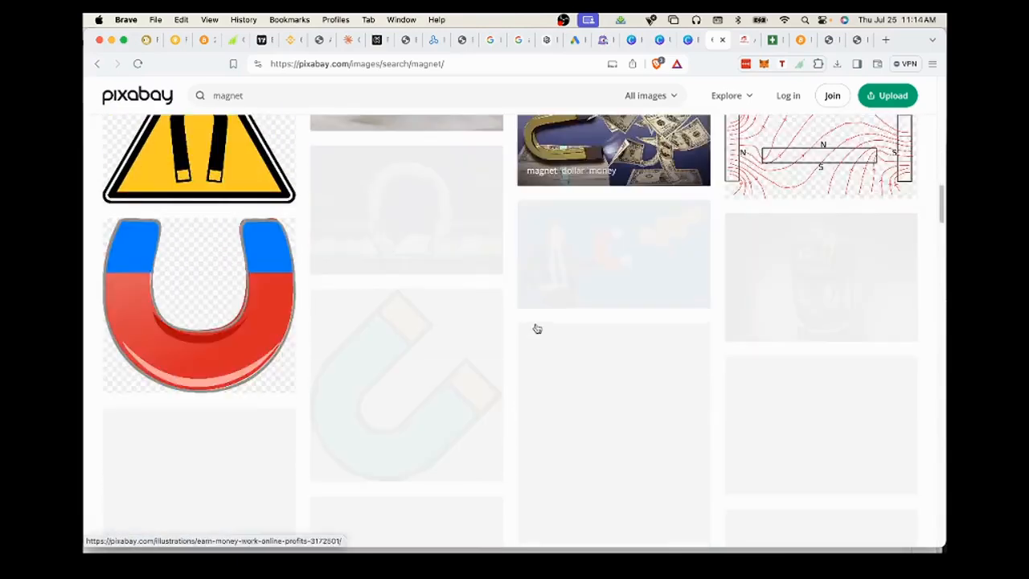
scroll(537, 327, down, 9)
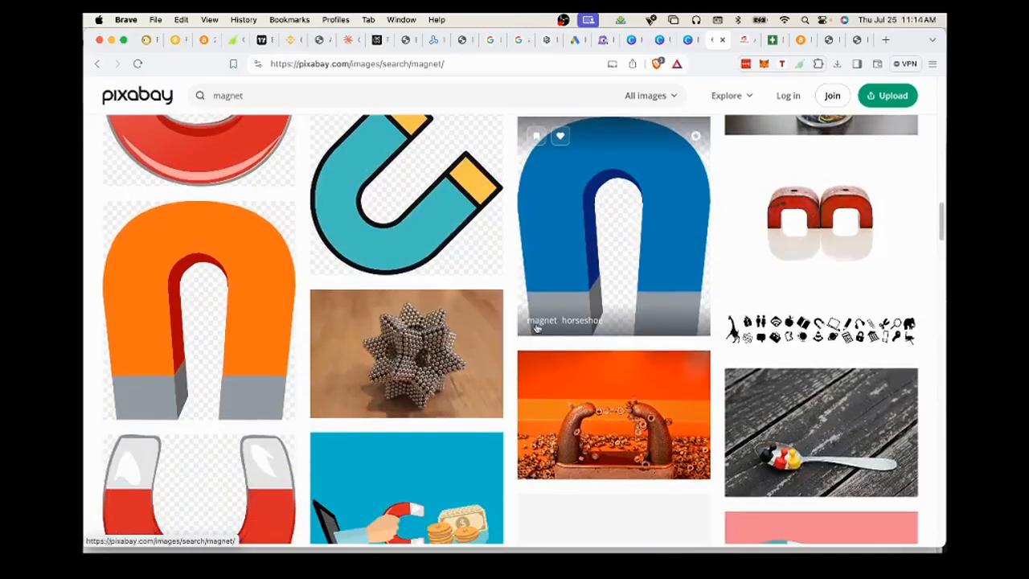
scroll(537, 328, down, 10)
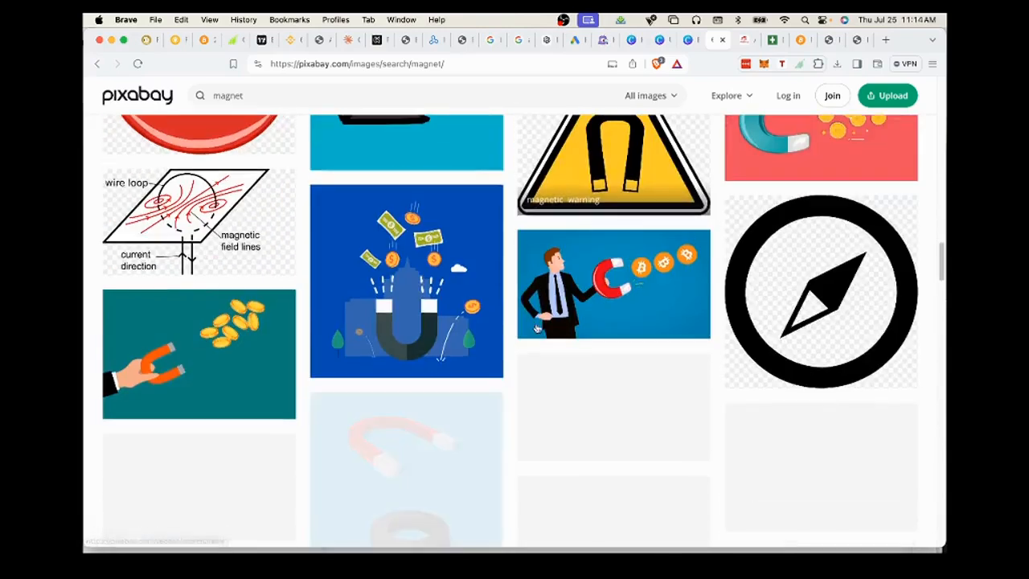
scroll(537, 328, down, 7)
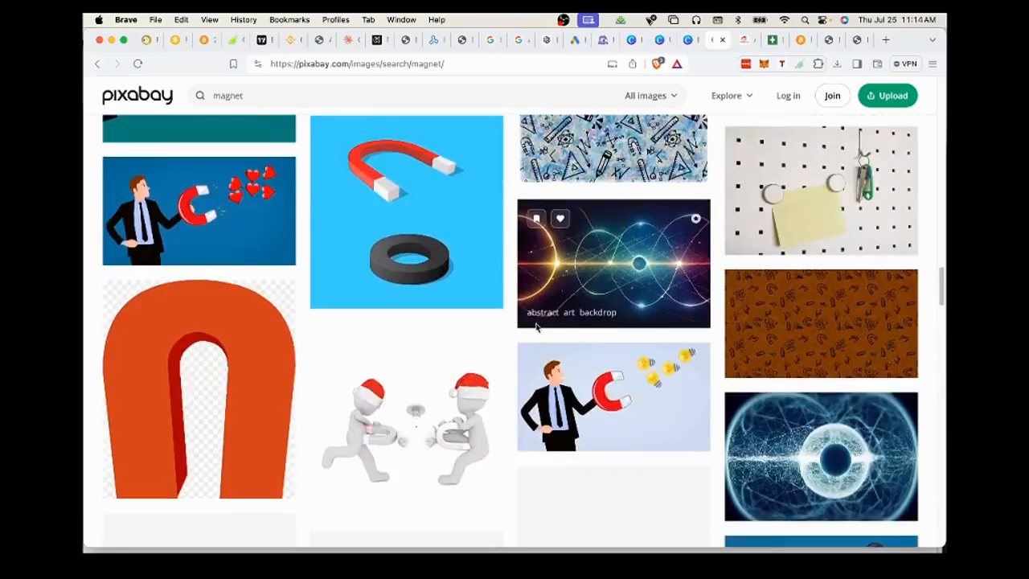
scroll(537, 328, down, 7)
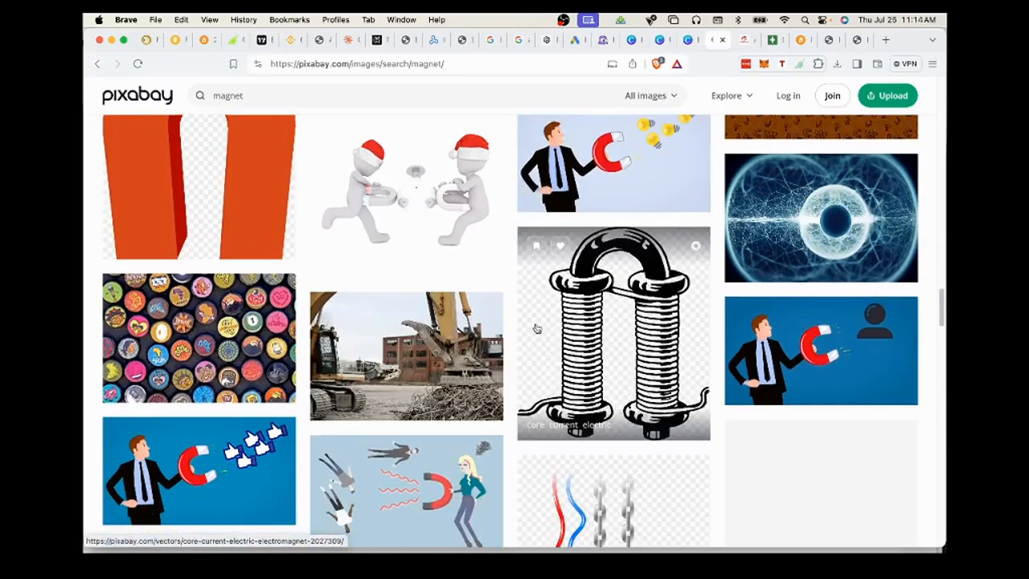
scroll(536, 328, down, 9)
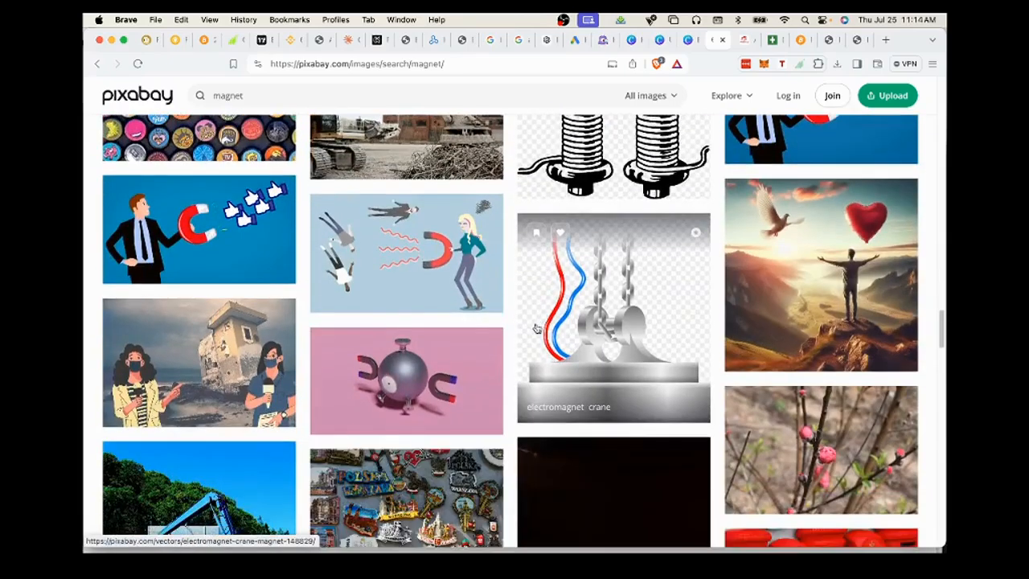
scroll(537, 328, down, 5)
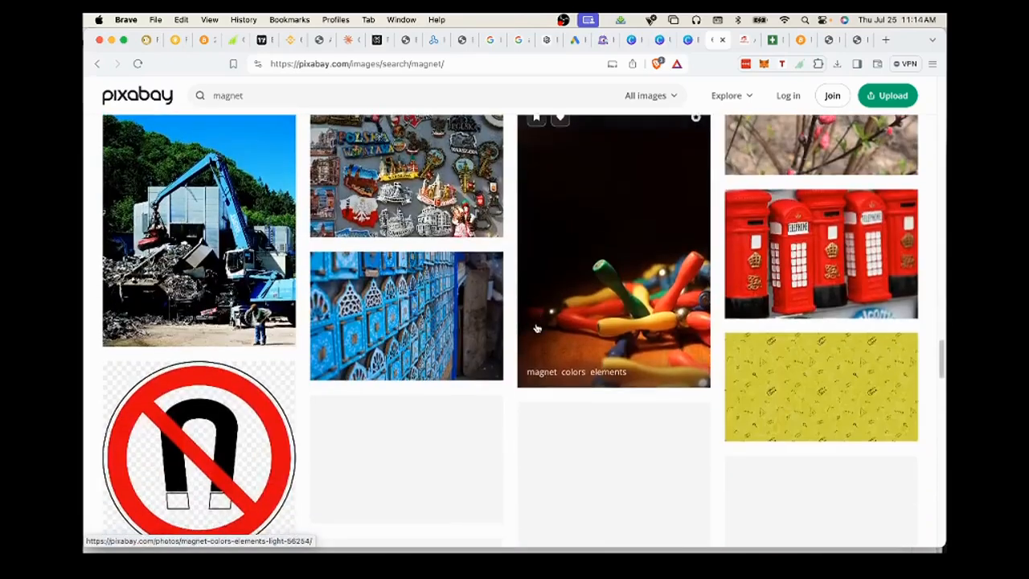
scroll(537, 328, down, 7)
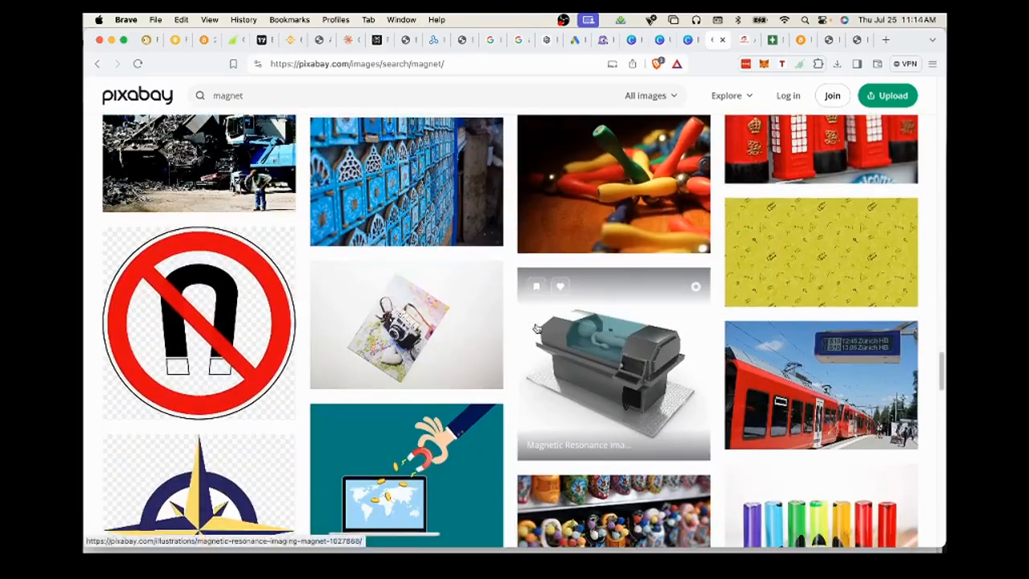
scroll(537, 327, down, 2)
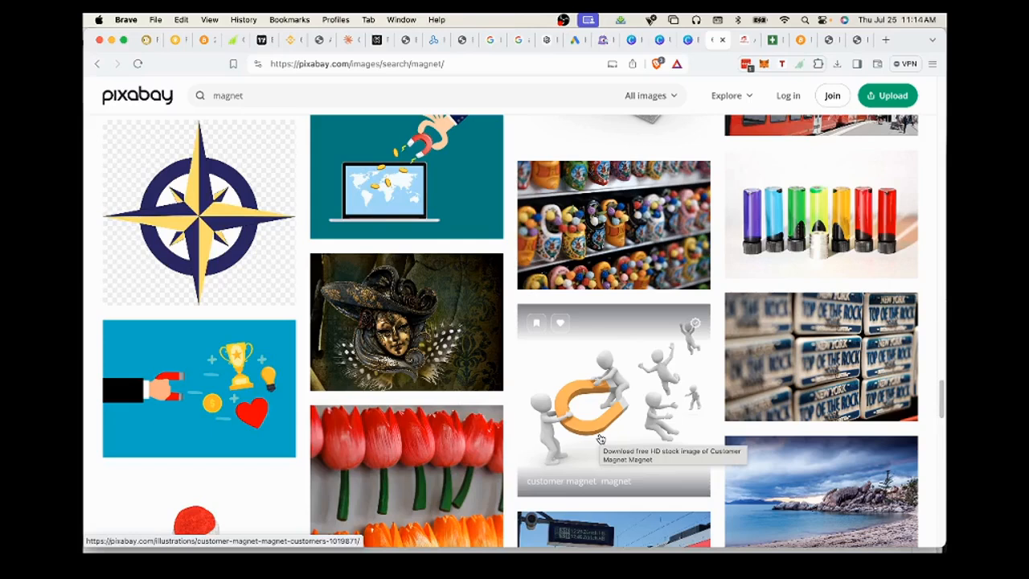
click(658, 95)
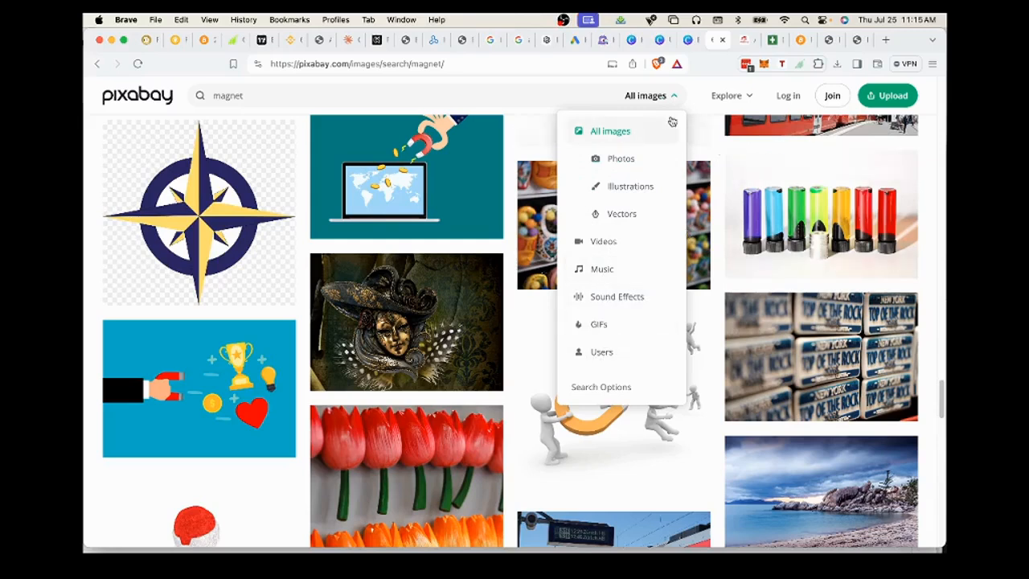
click(692, 94)
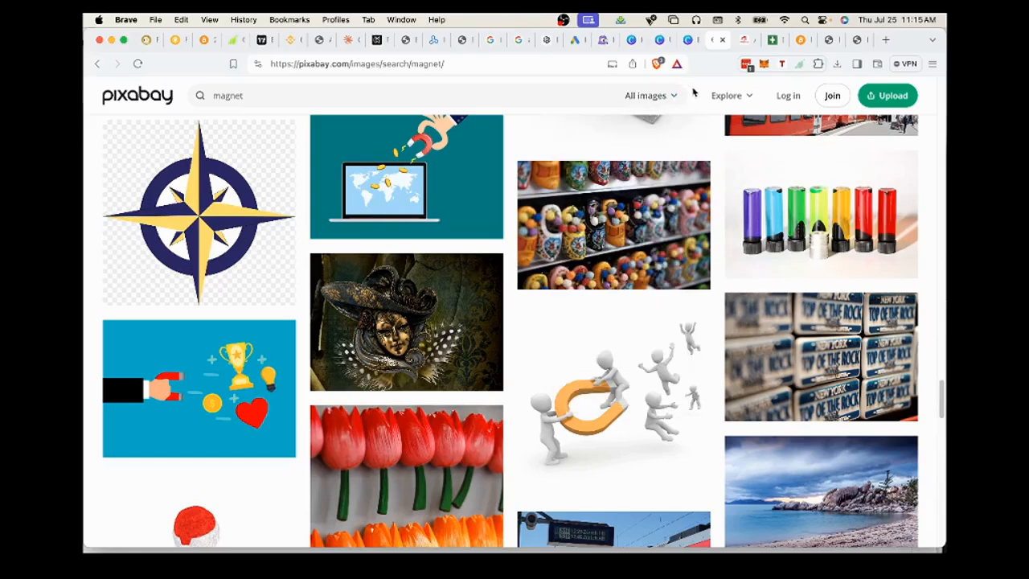
Step: Return to the Bitcoin Training Camp cover in Canva and view its sharing and download options
click(686, 41)
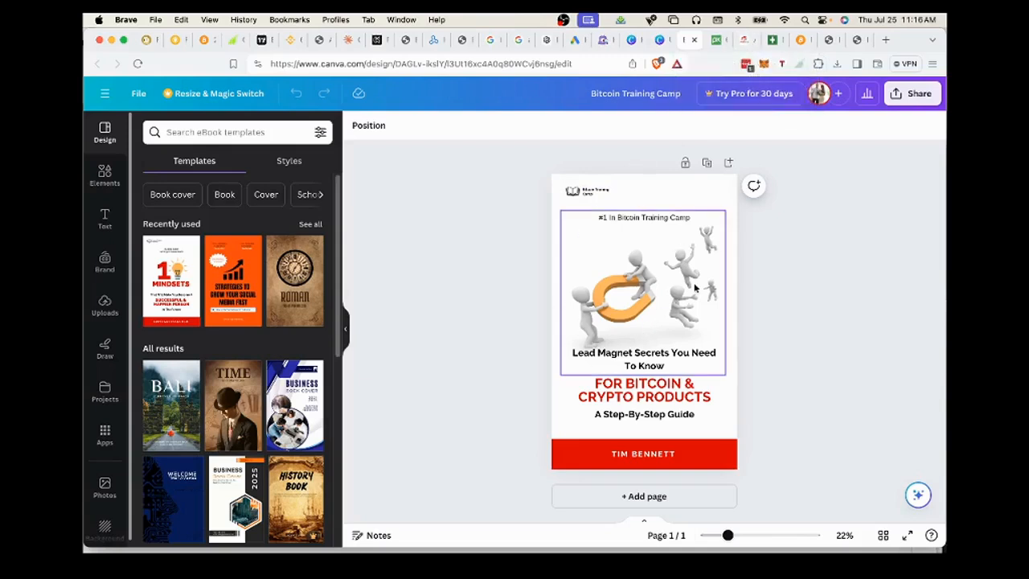
click(914, 93)
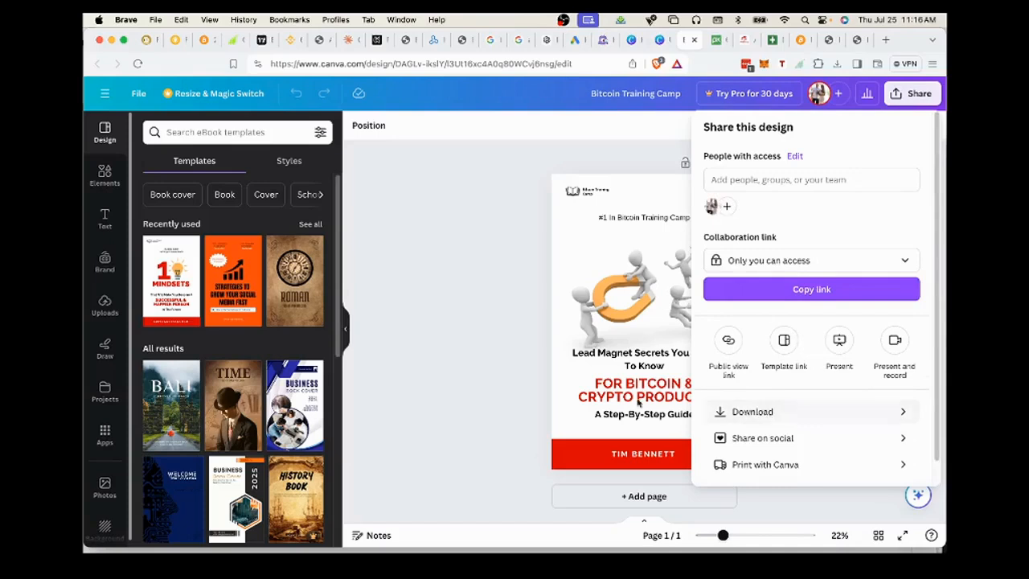
click(460, 251)
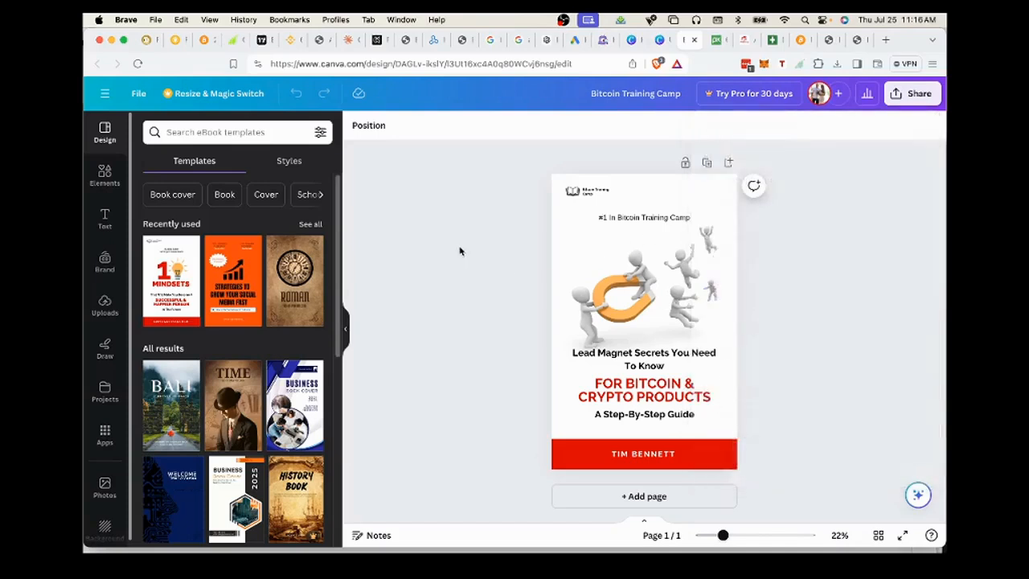
Step: Switch to the Adazing site and open its Instant Book Mockup Generator through the tools for authors
click(743, 40)
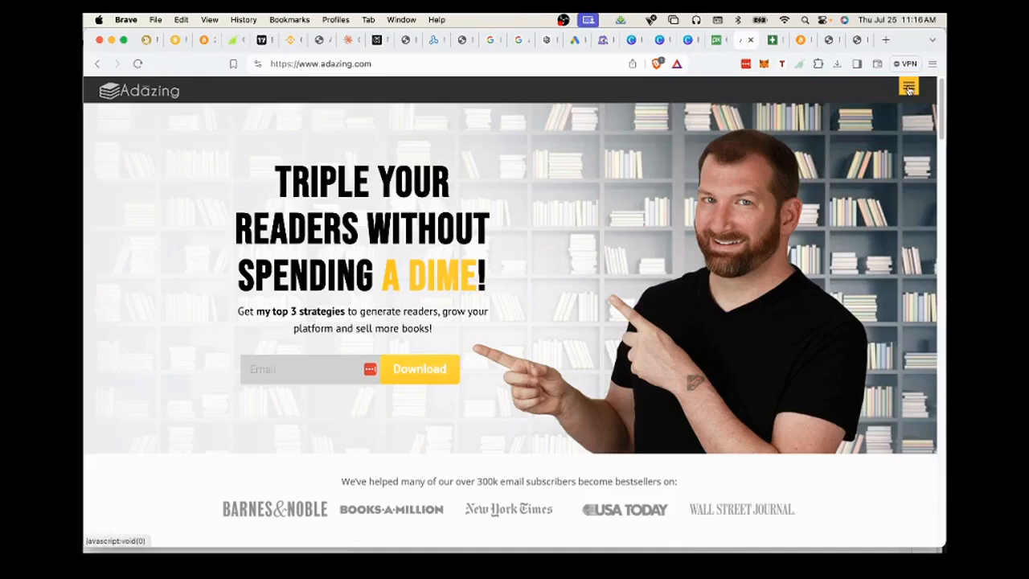
click(908, 89)
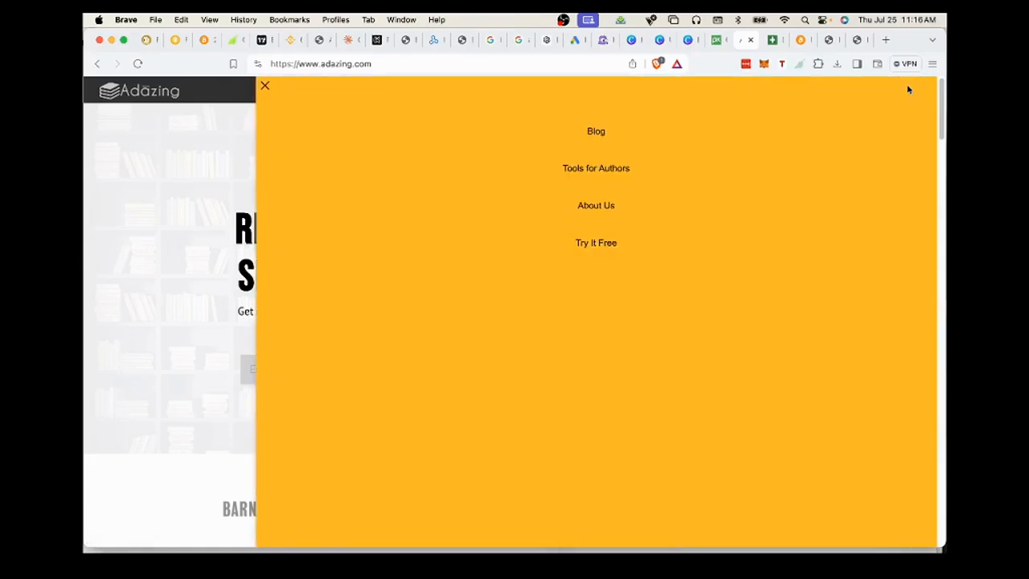
click(586, 172)
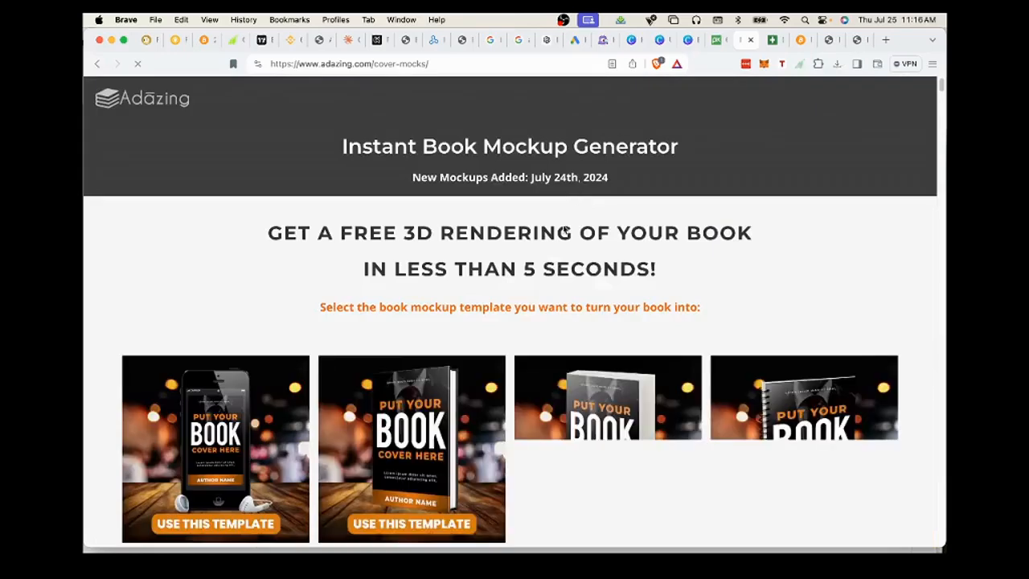
Step: Choose the standing hardcover book mockup template with the thin spine for the cover upload
scroll(498, 225, down, 3)
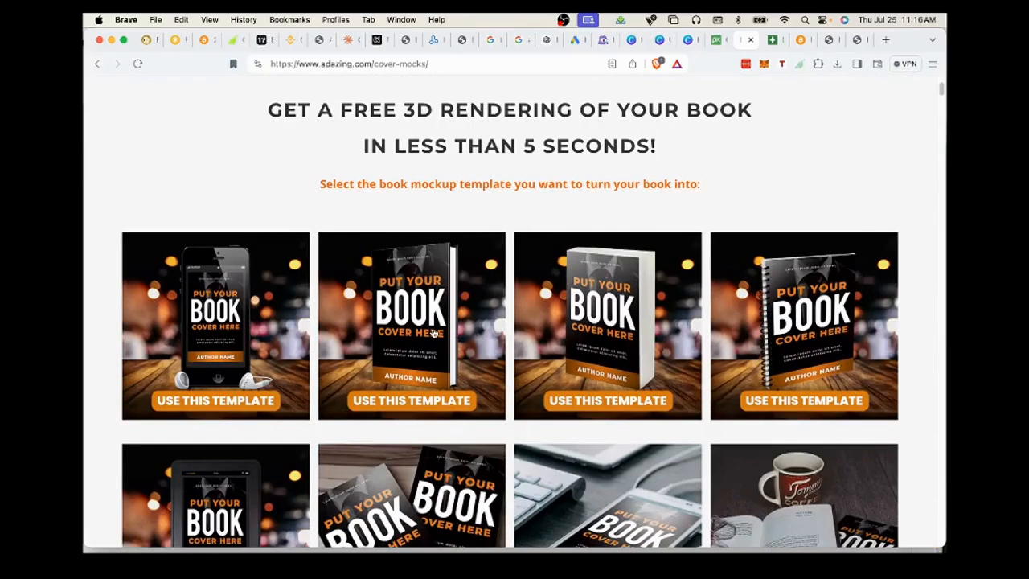
scroll(433, 332, down, 2)
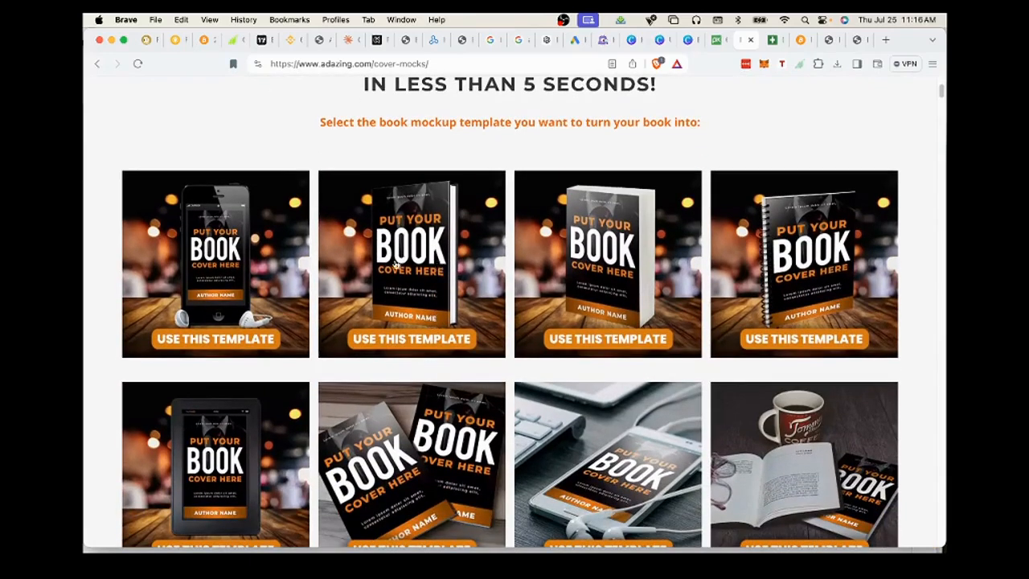
click(404, 262)
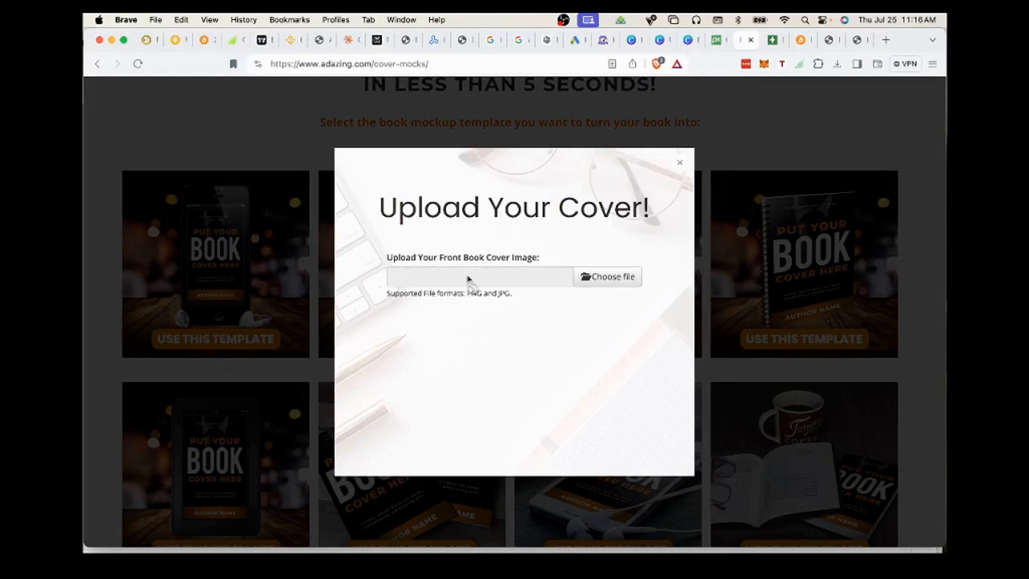
Step: Load Lead-Magnet-Secrets-2D-Cover.png from the Book images folder in Module 4 as the mockup's front cover image
click(604, 281)
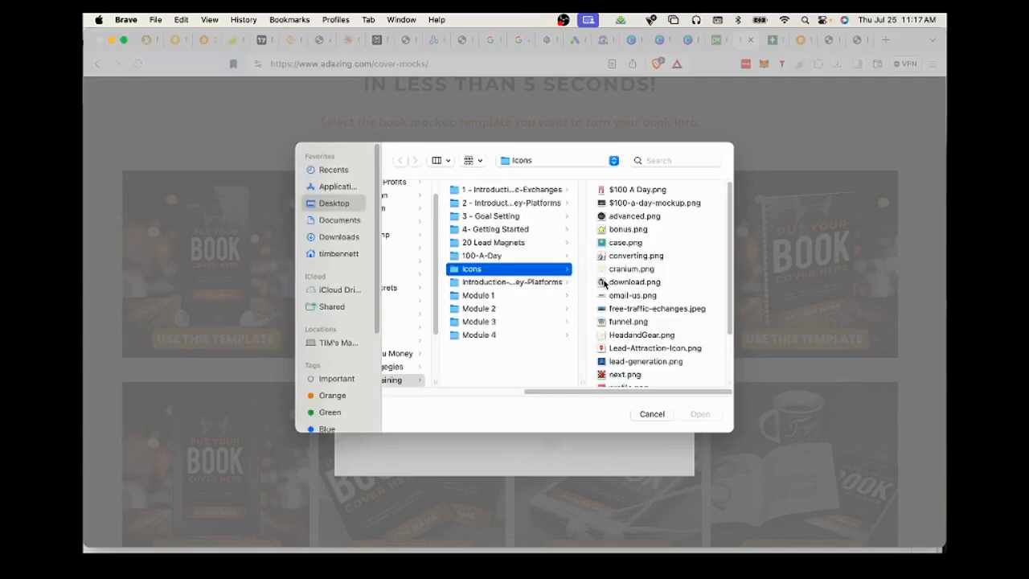
click(487, 336)
click(629, 203)
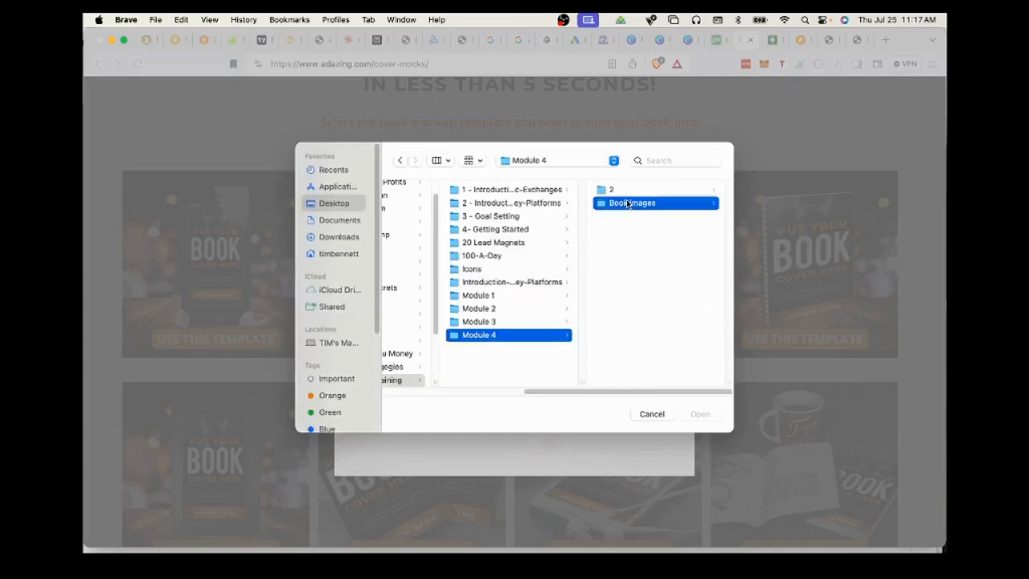
click(625, 215)
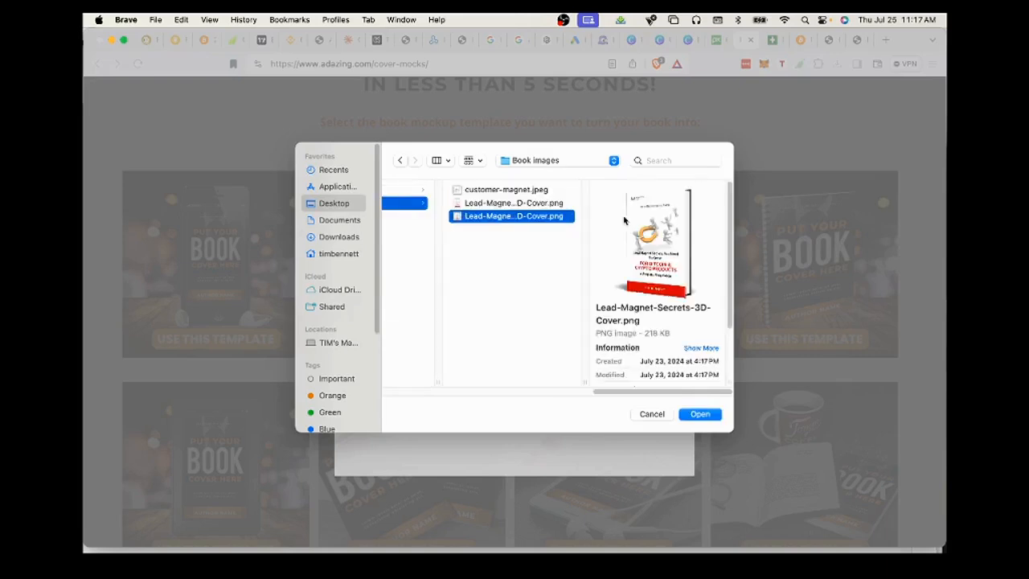
click(555, 207)
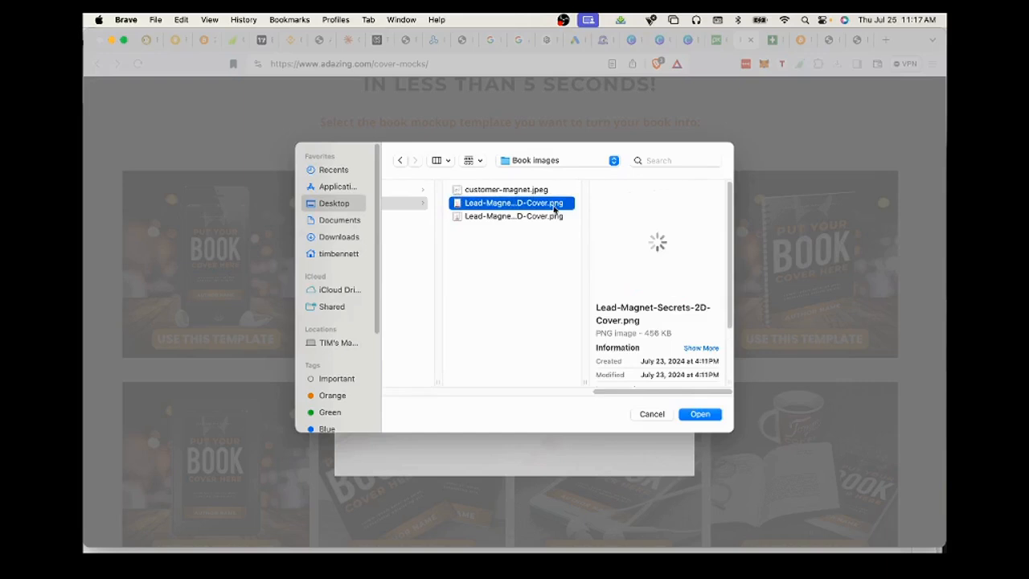
click(695, 415)
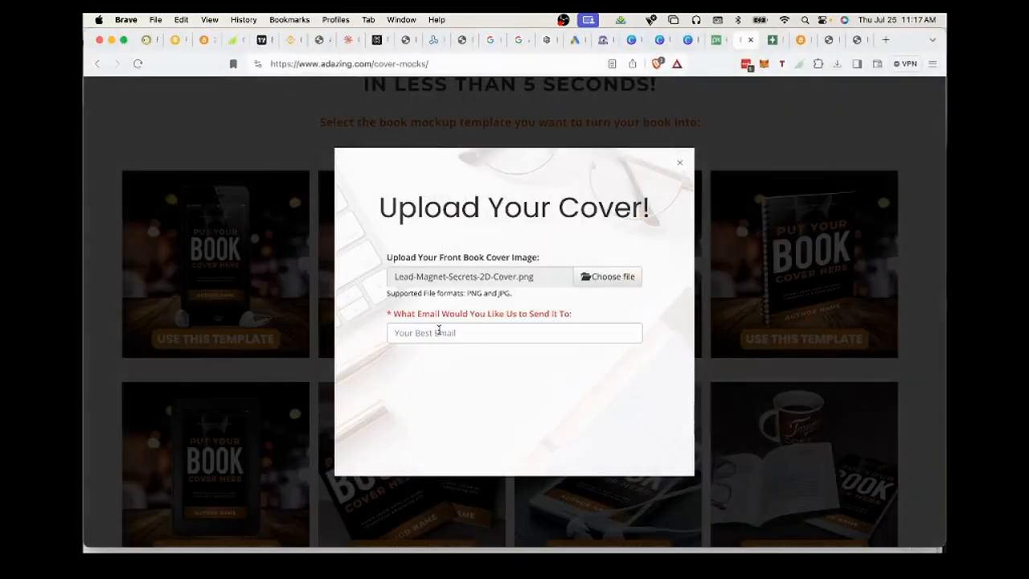
Step: Check the delivery email field for the mockup and close the cover upload form without submitting it
click(429, 332)
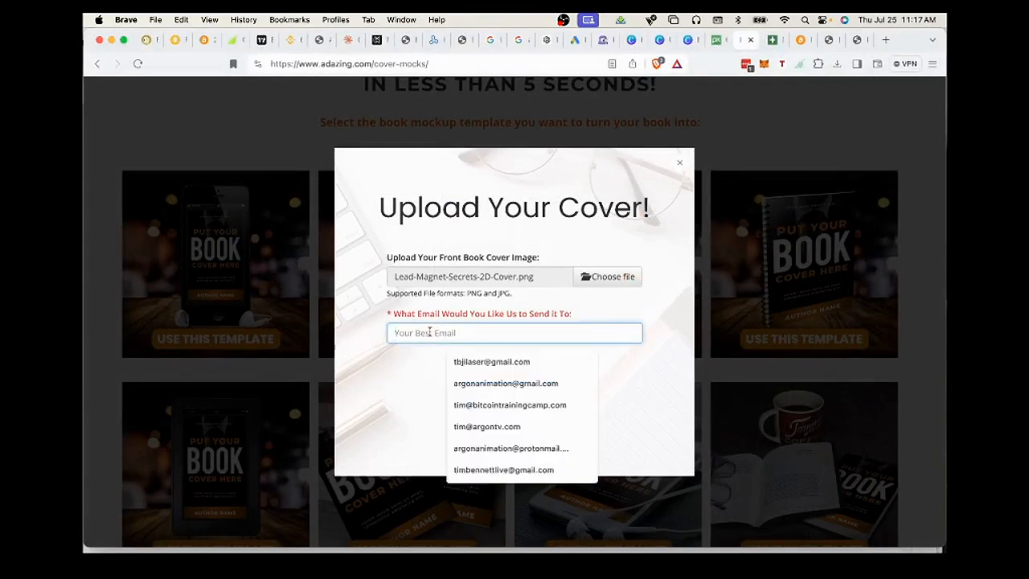
click(415, 371)
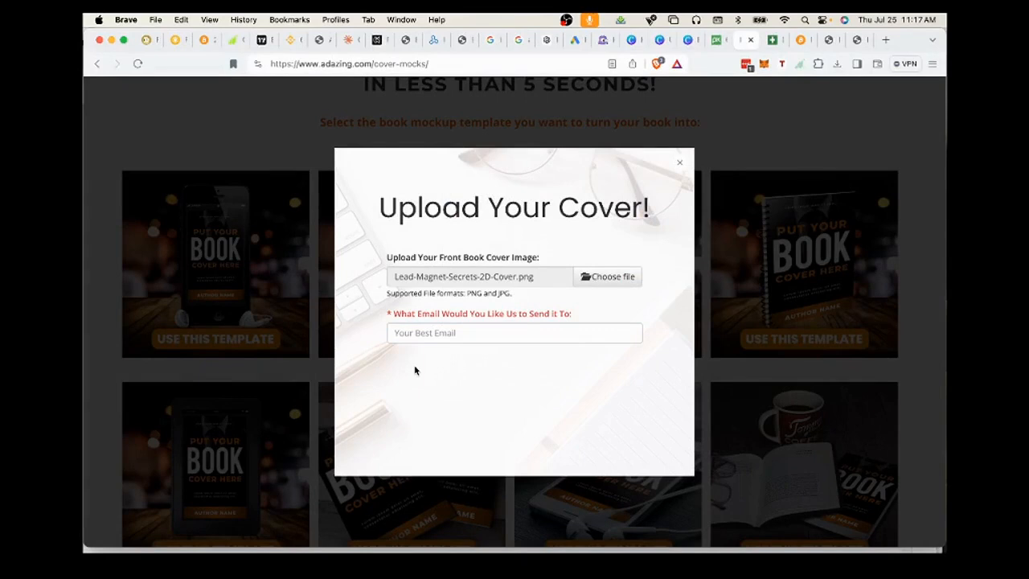
click(680, 164)
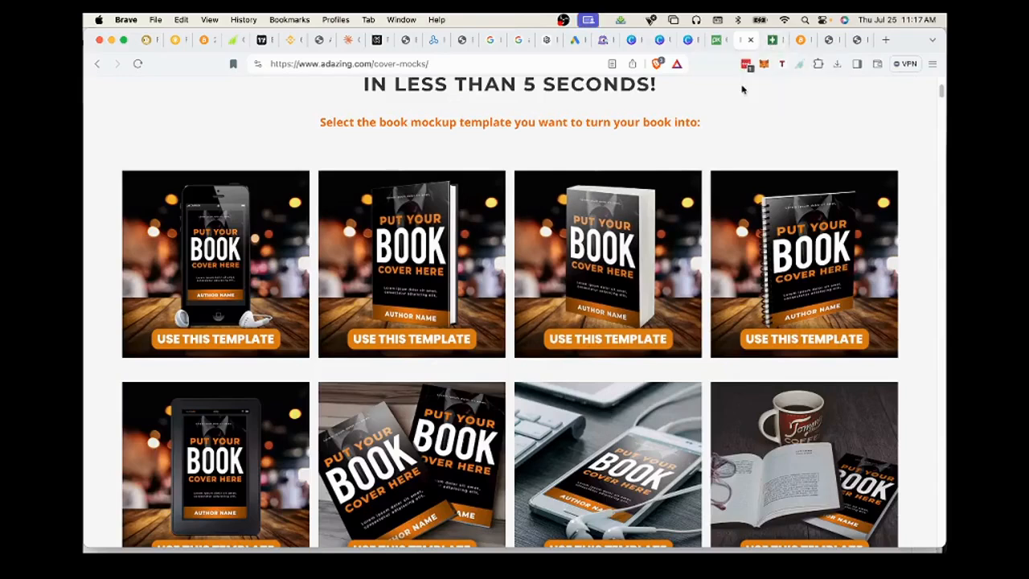
Step: Switch to Lead-Magnets-Secrets.odt in OpenOffice Writer, fit its window on screen and zoom out to 47% to show two pages side by side
mouse_move(587, 546)
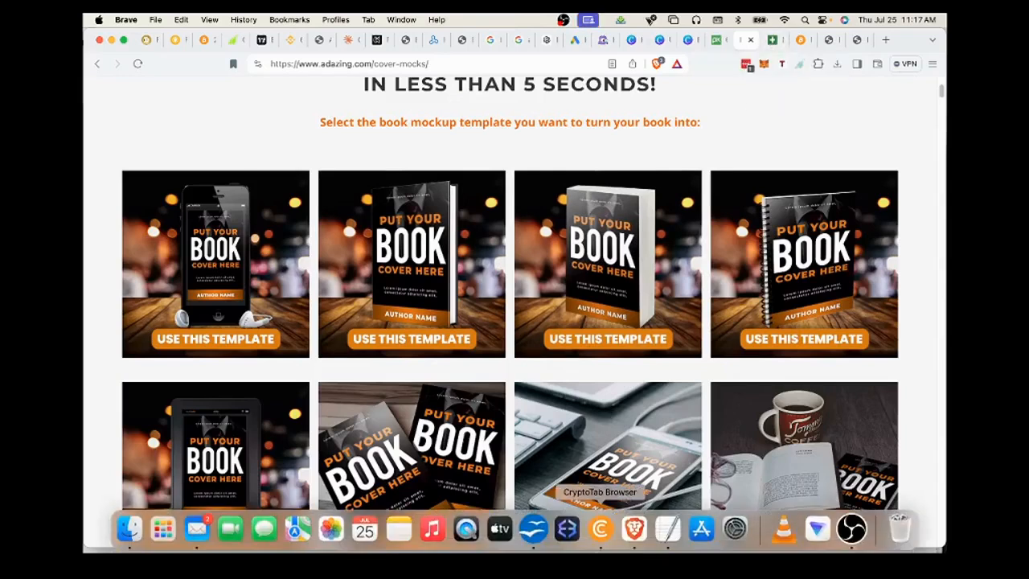
click(534, 534)
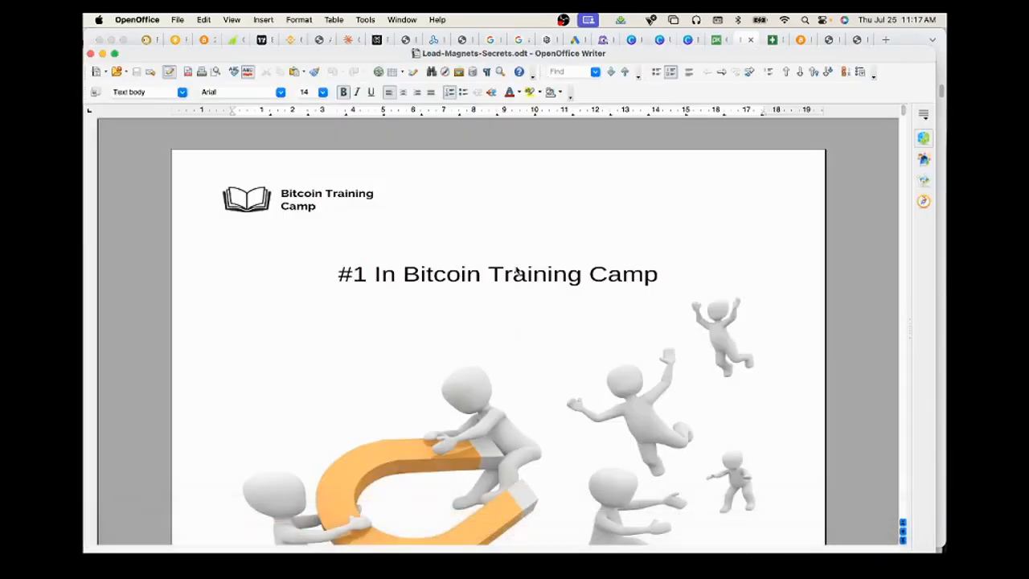
drag(721, 53, 730, 25)
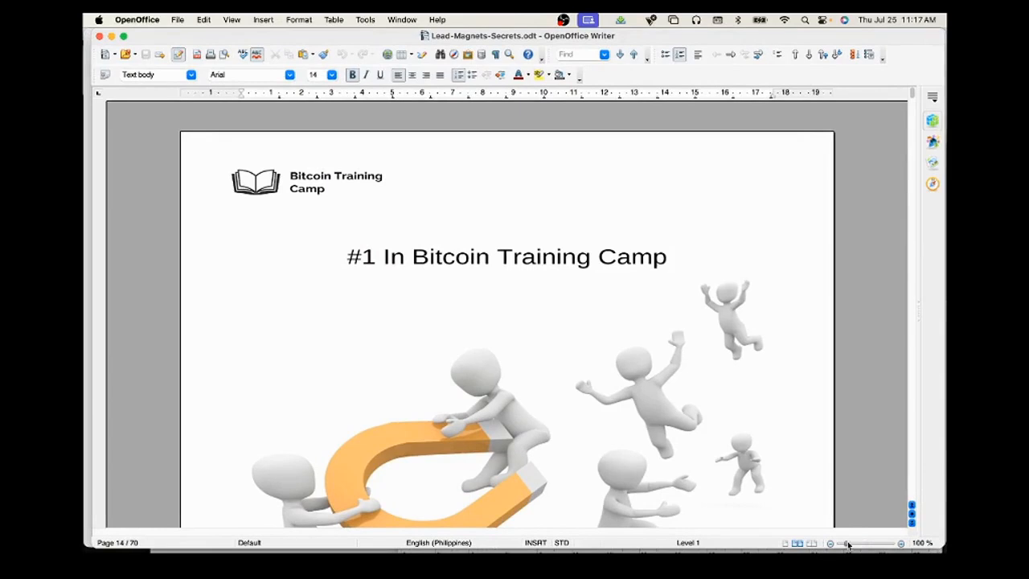
click(848, 544)
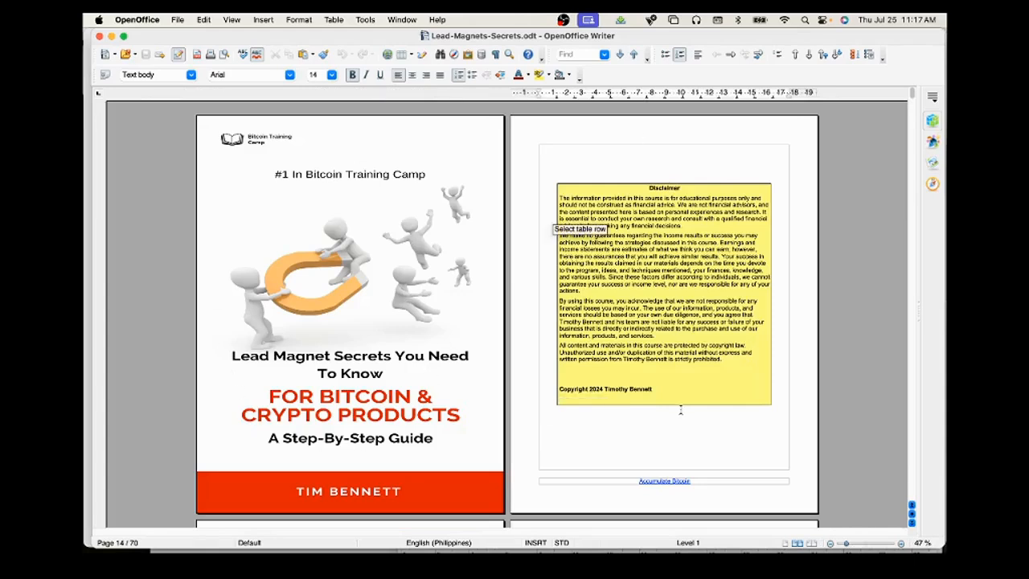
Step: Review the ebook's opening pages from the cover and disclaimer through the section on lead magnets' importance, and return to the cover
scroll(680, 409, down, 6)
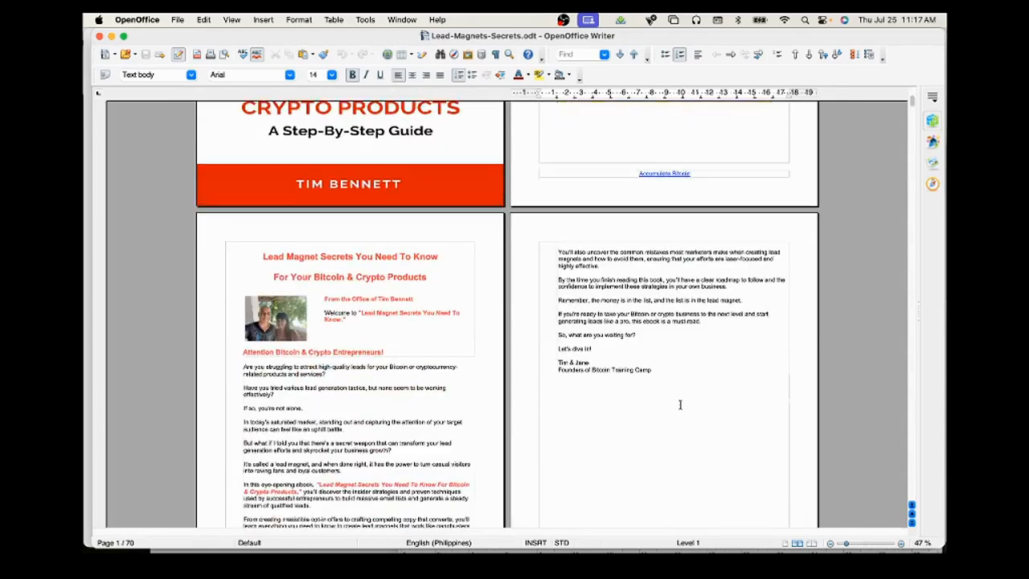
scroll(680, 404, down, 2)
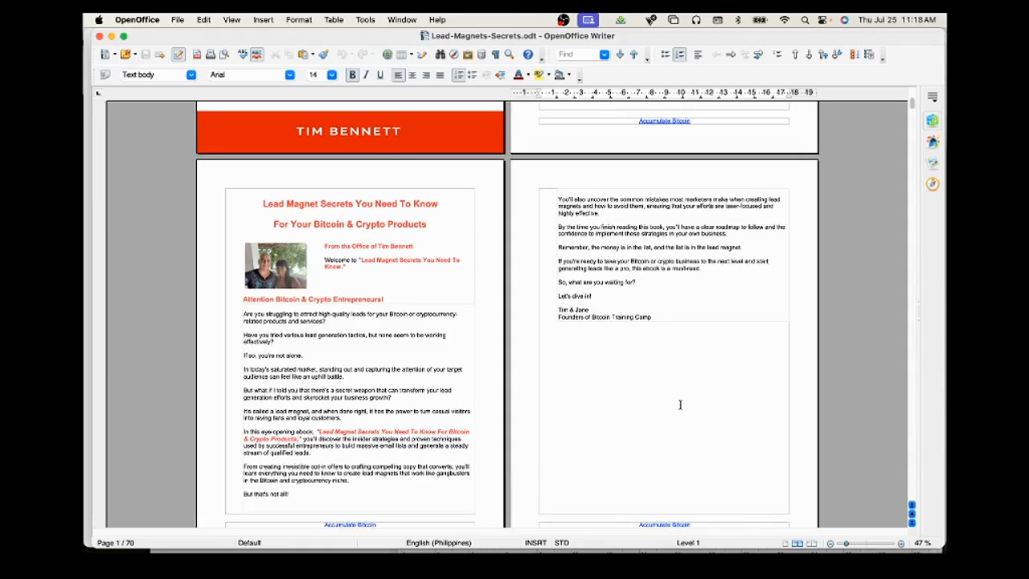
scroll(679, 404, down, 4)
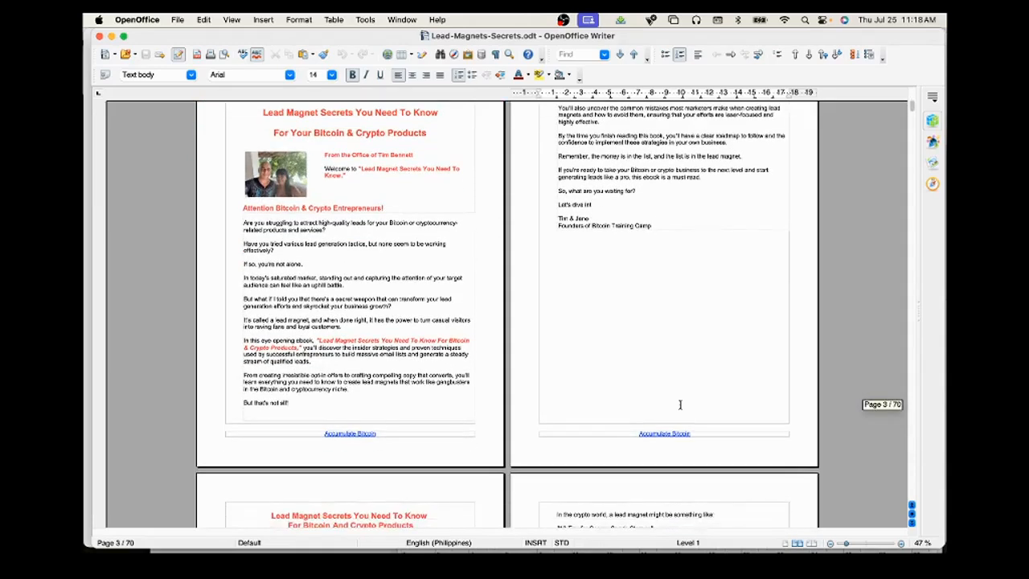
scroll(680, 404, down, 7)
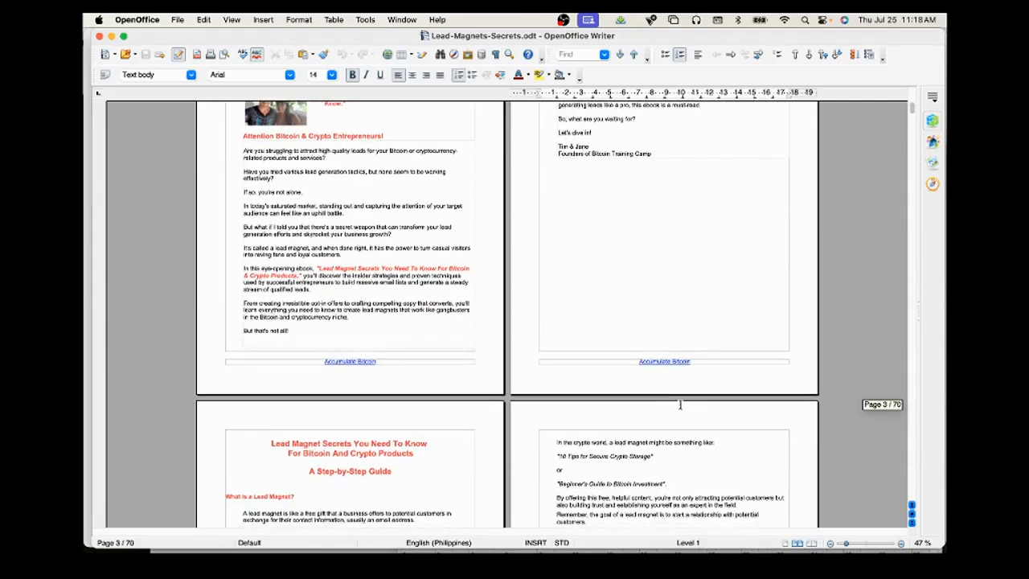
scroll(679, 404, down, 5)
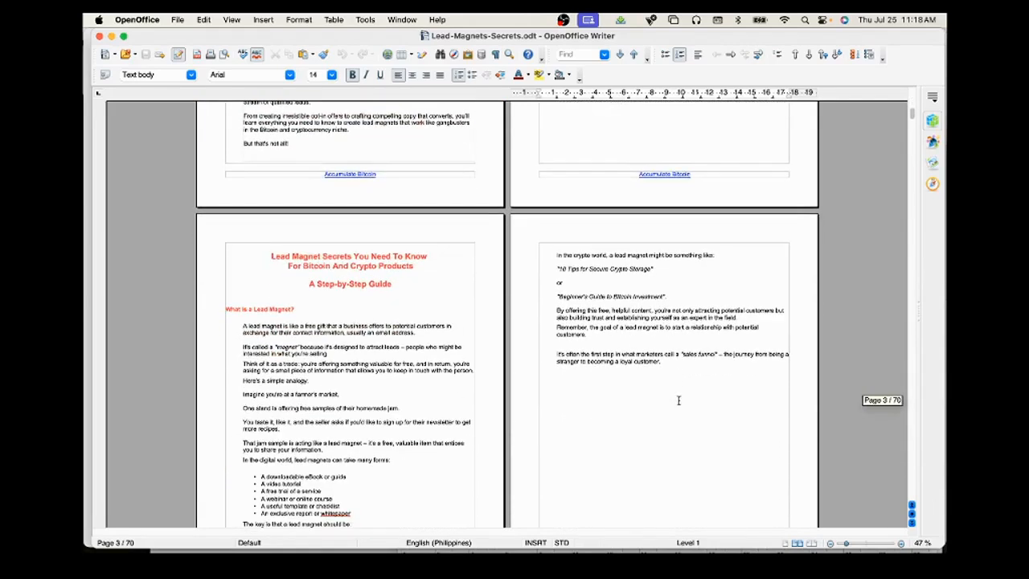
scroll(679, 399, down, 5)
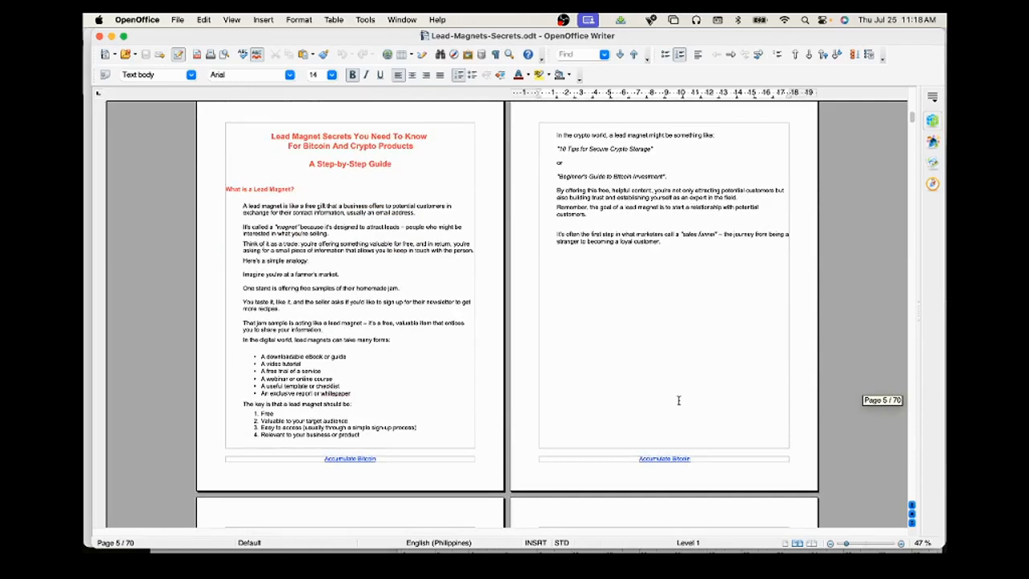
scroll(678, 399, down, 5)
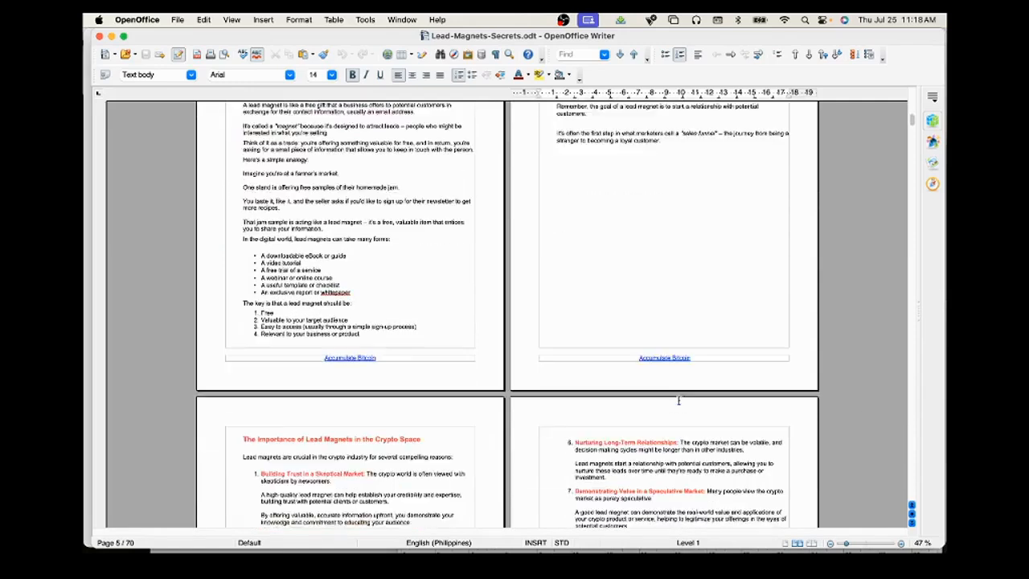
scroll(678, 399, down, 3)
scroll(679, 399, down, 3)
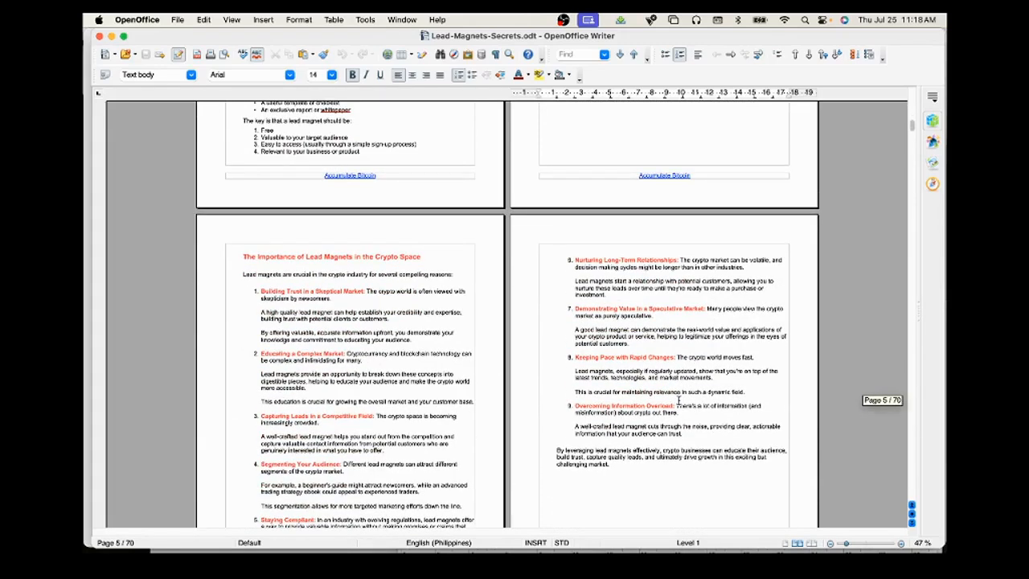
scroll(679, 400, up, 18)
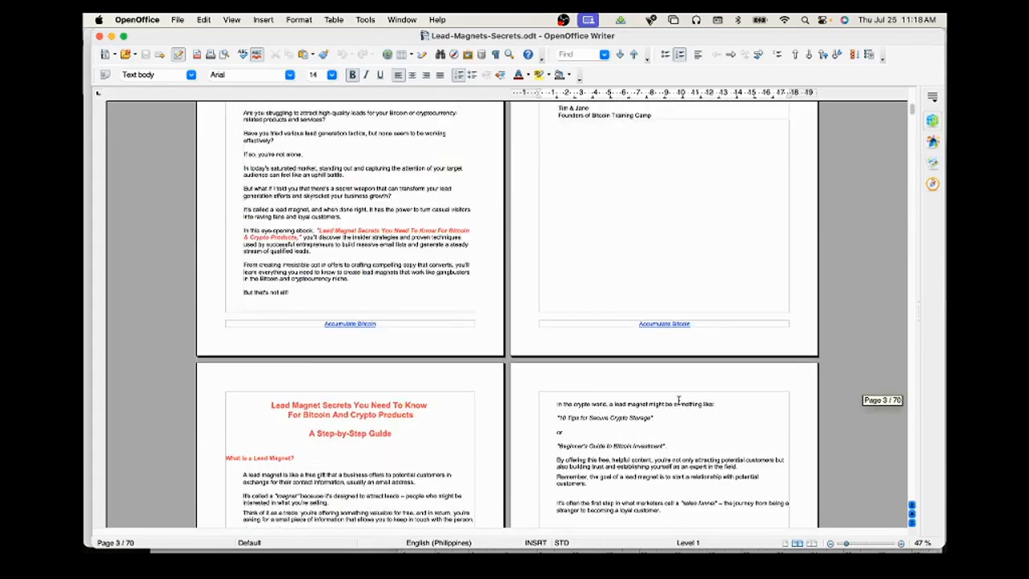
scroll(679, 399, up, 4)
scroll(679, 399, up, 6)
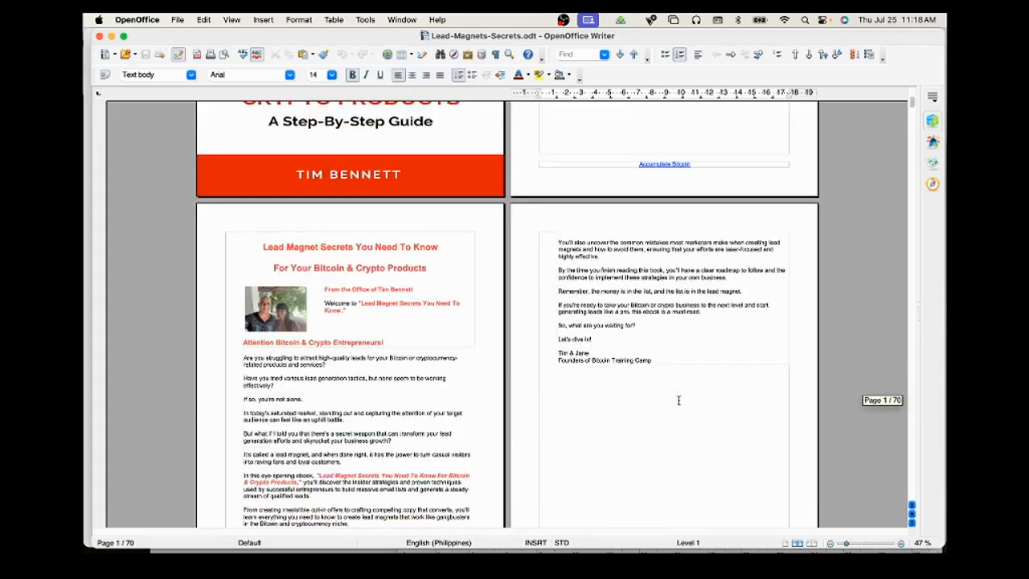
scroll(679, 399, up, 8)
scroll(678, 400, up, 5)
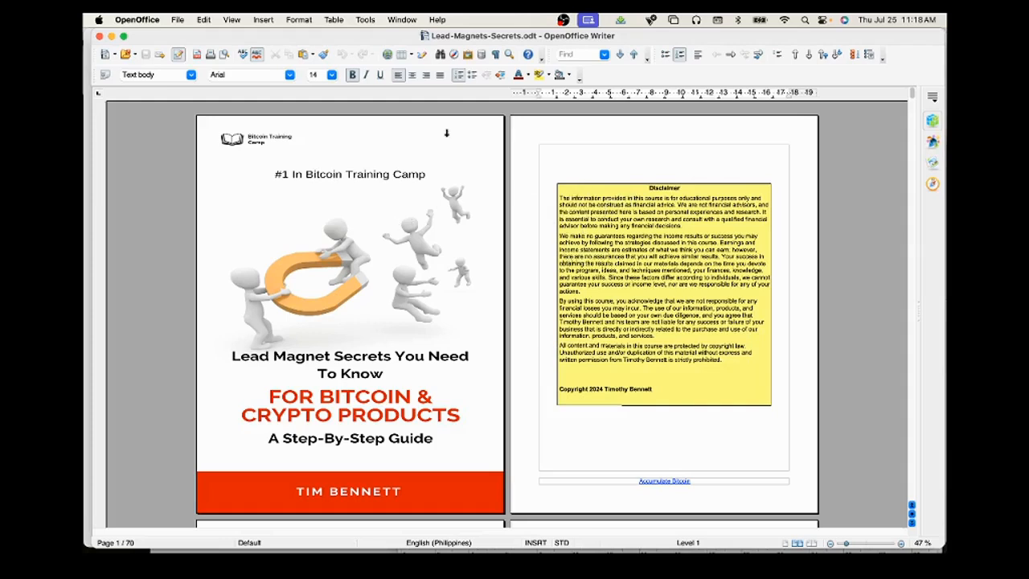
Step: Check the ebook's option for exporting as PDF and minimize the document window
click(178, 20)
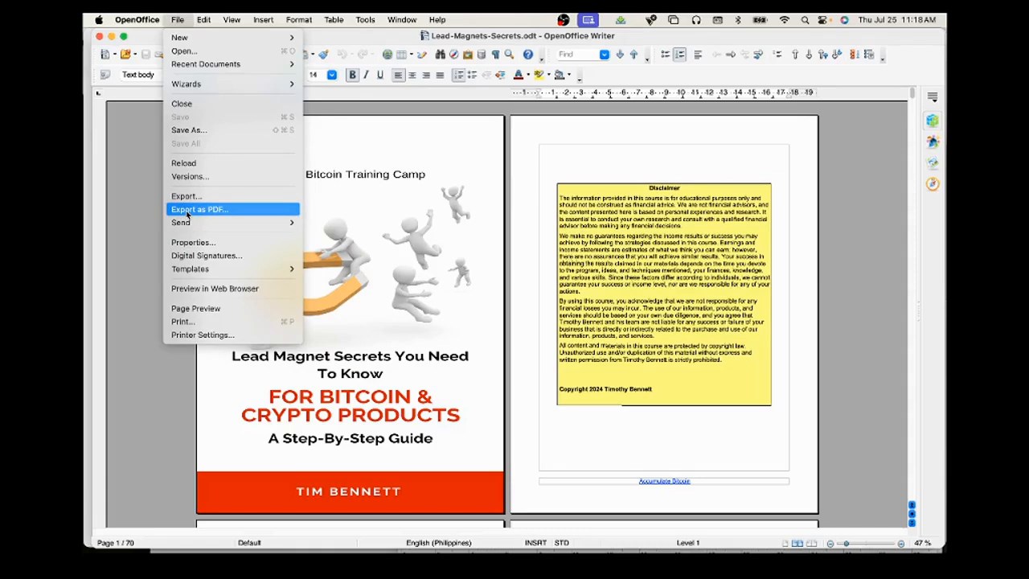
click(112, 37)
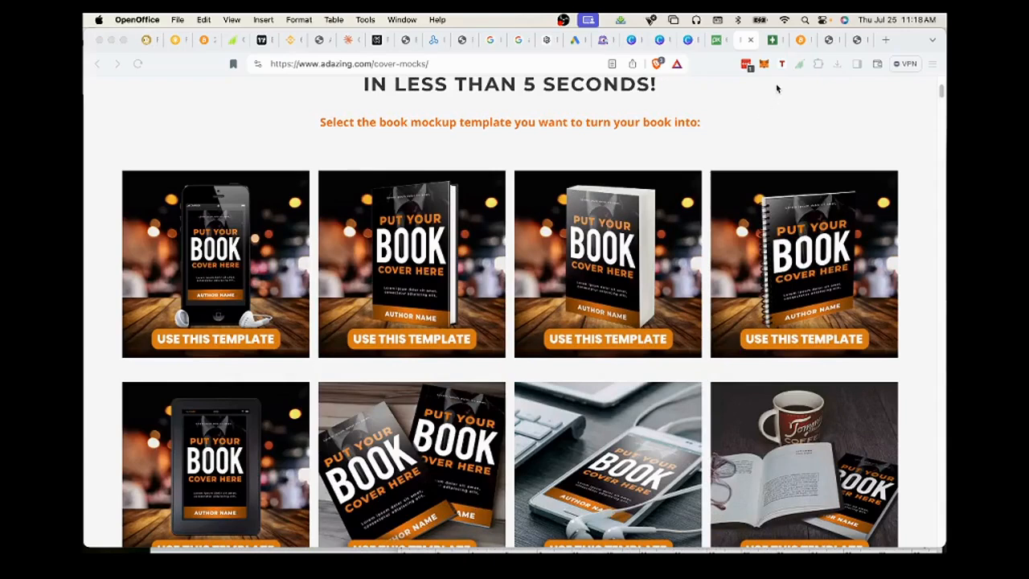
Step: Switch to the GreenGeeks hosting dashboard and open the File Manager in the hosting account's cPanel
click(772, 40)
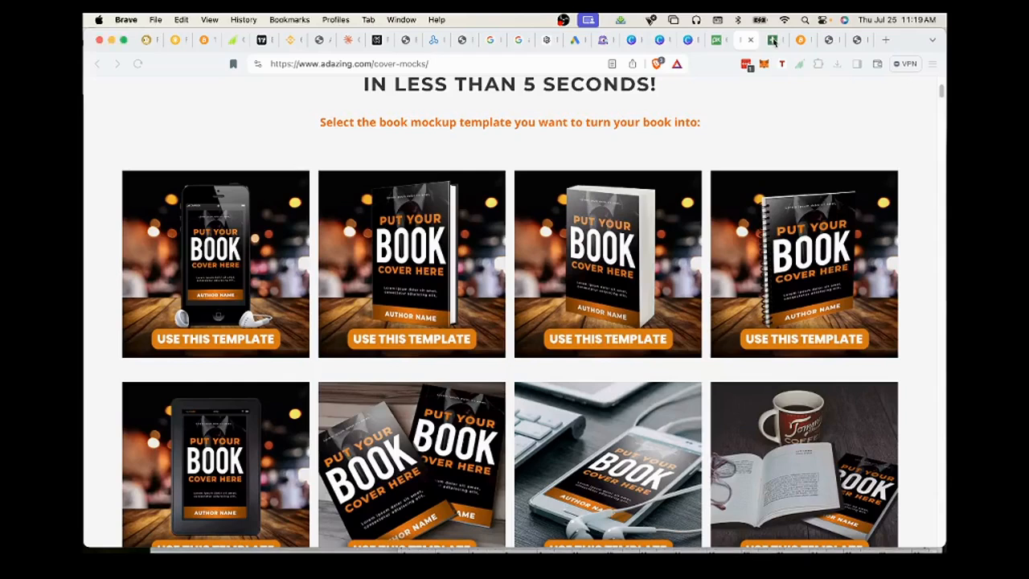
click(772, 40)
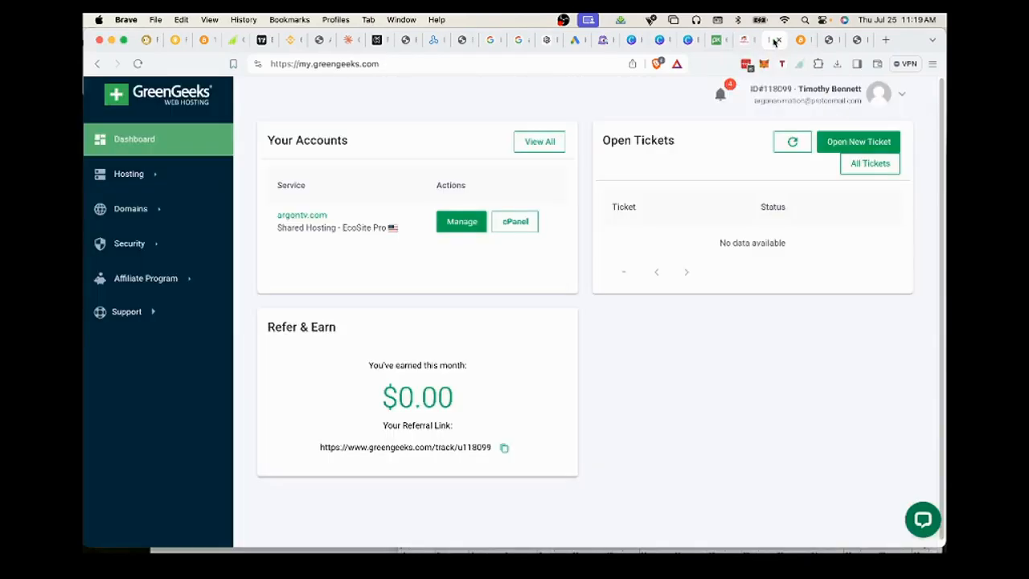
click(523, 221)
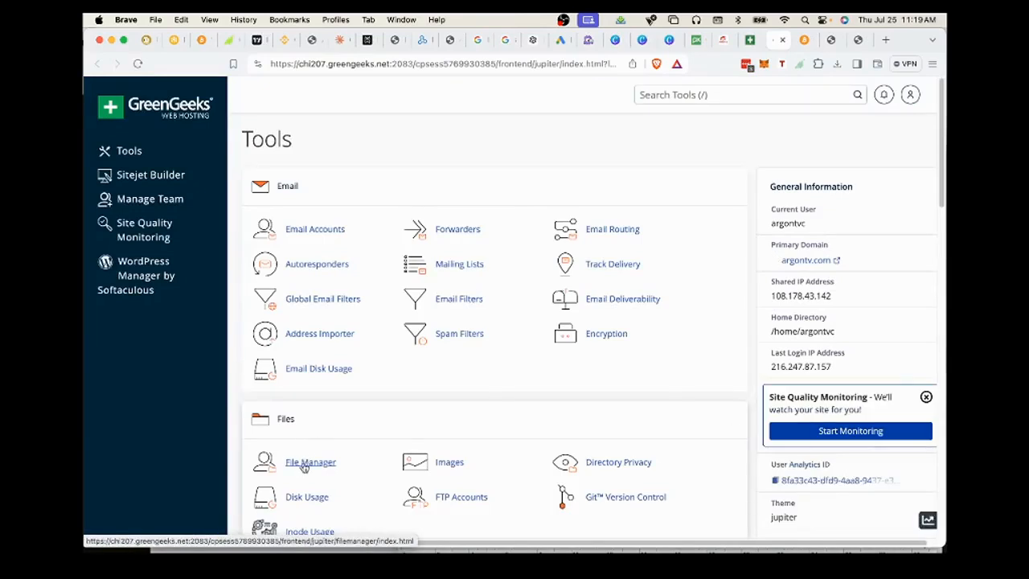
click(304, 463)
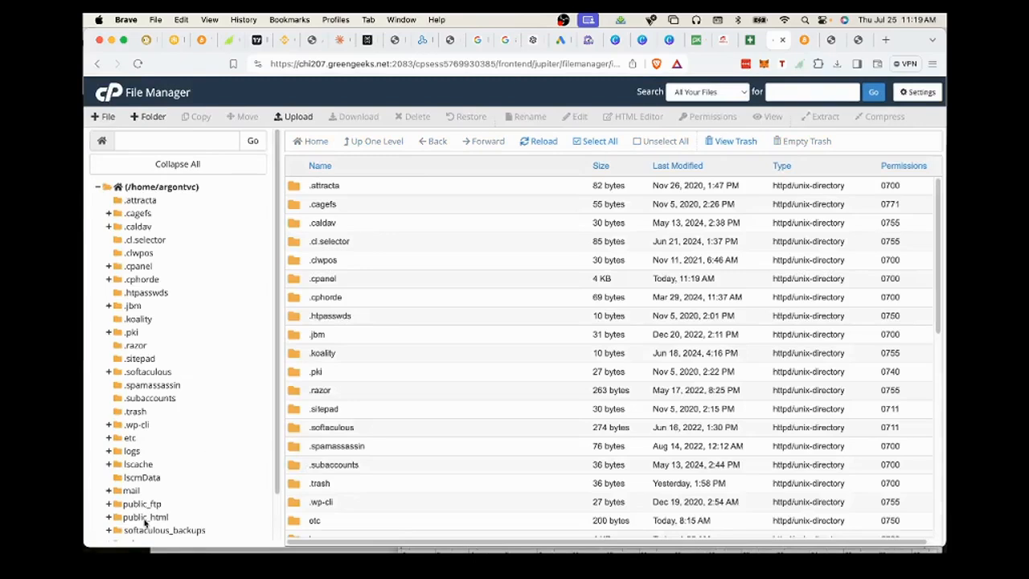
Step: Open the downloads folder of bitcointrainingcamp.com inside public_html
click(143, 517)
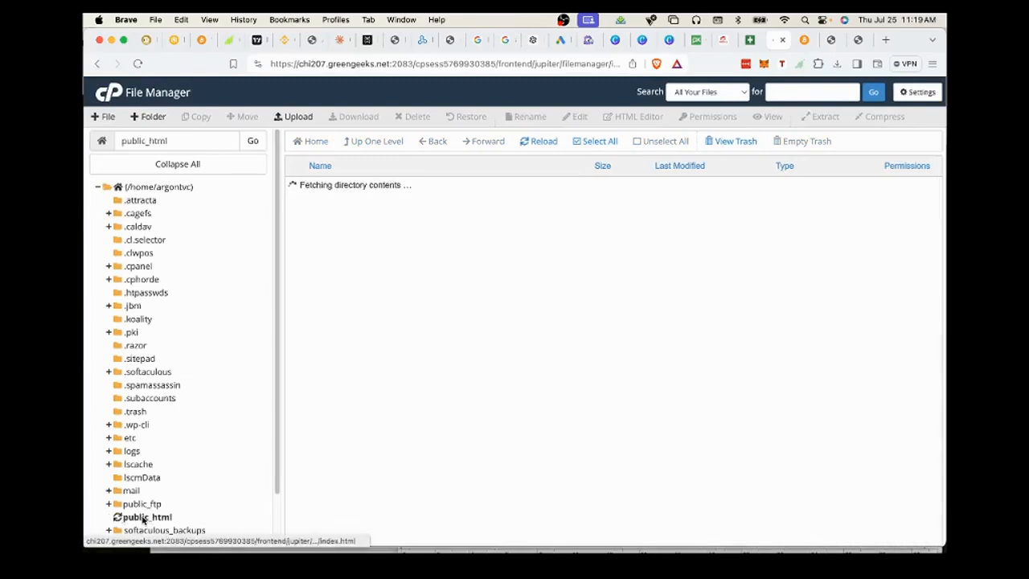
drag(276, 257, 277, 410)
click(152, 316)
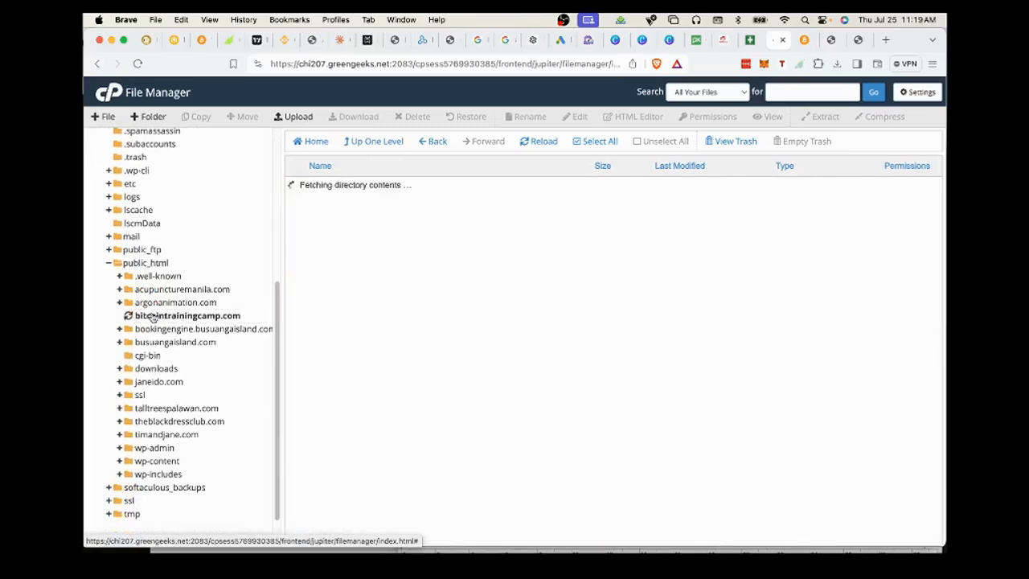
click(152, 357)
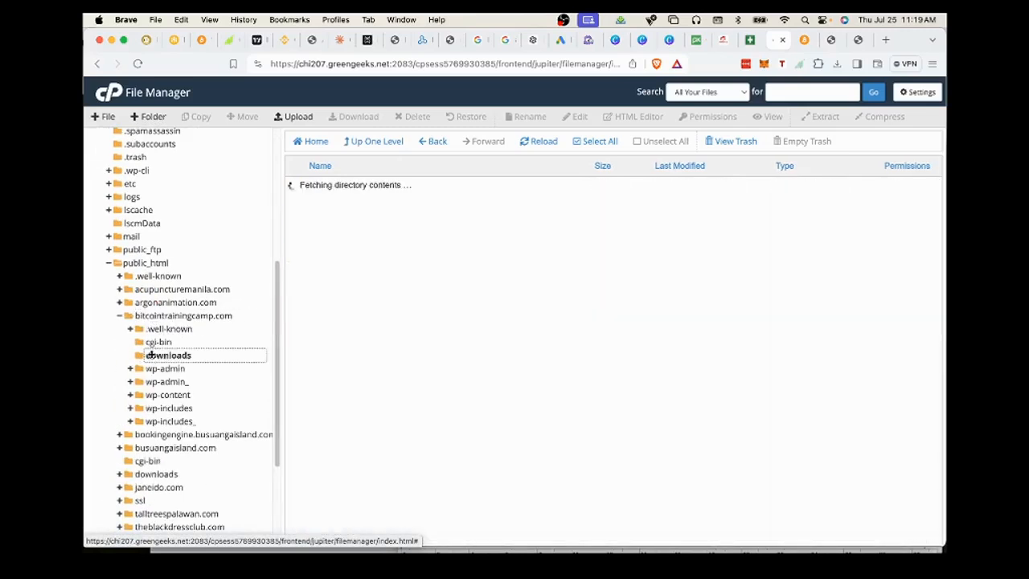
Step: Open the upload page for the downloads folder, and in Finder open This Book will make you money > Traffic Exchane Training > Module 4 > 2
click(294, 117)
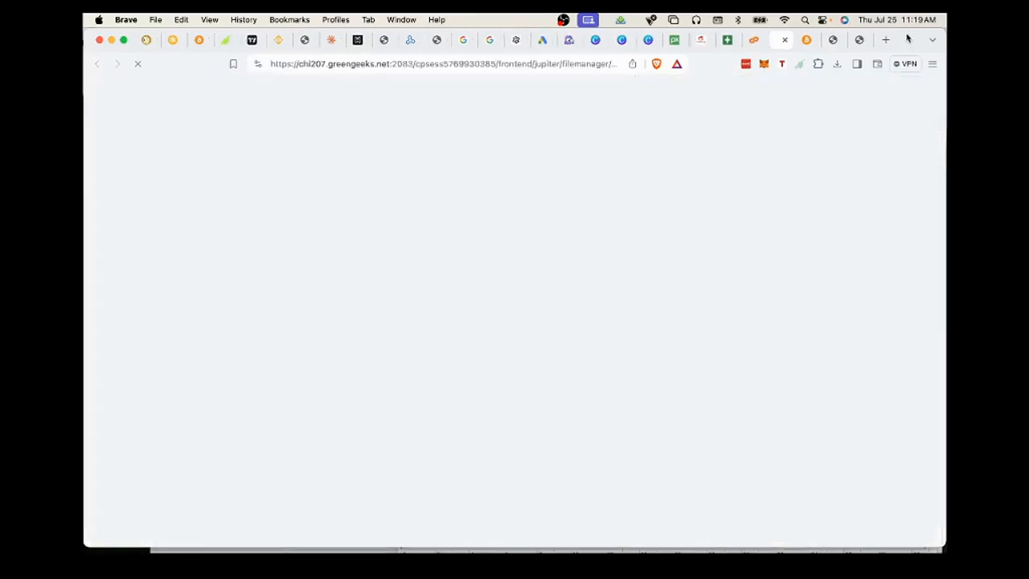
drag(908, 40, 245, 40)
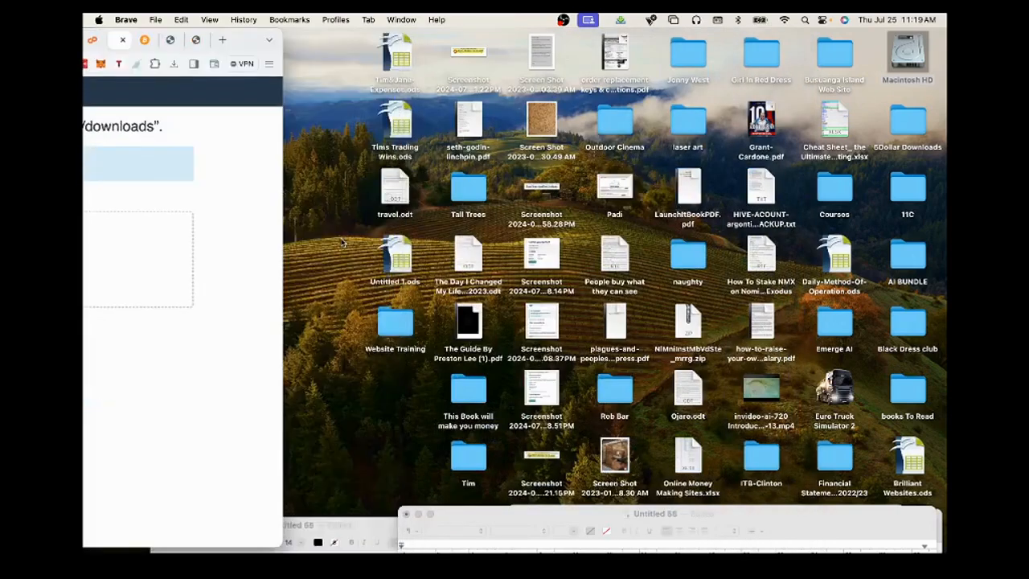
click(463, 385)
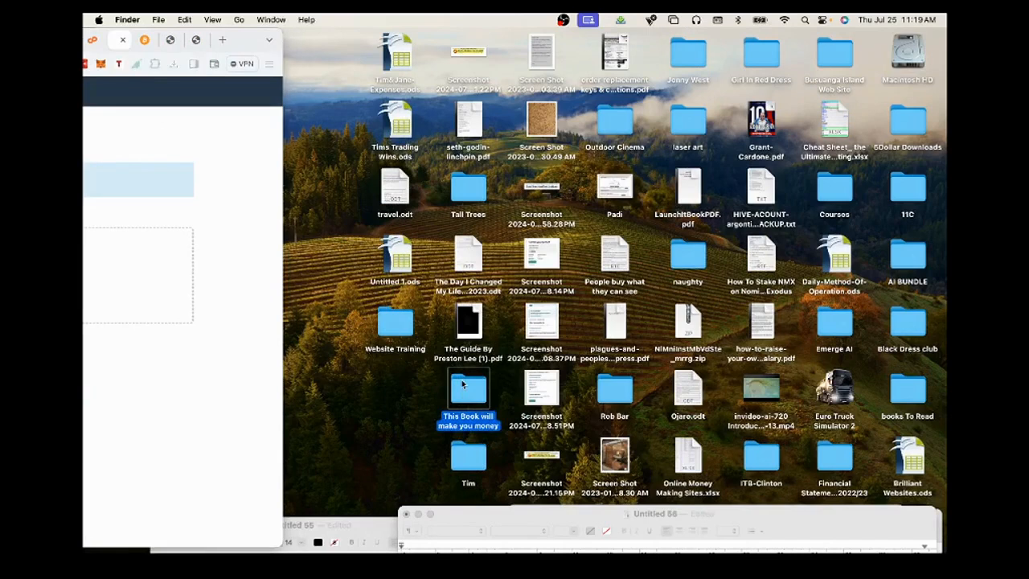
double_click(463, 386)
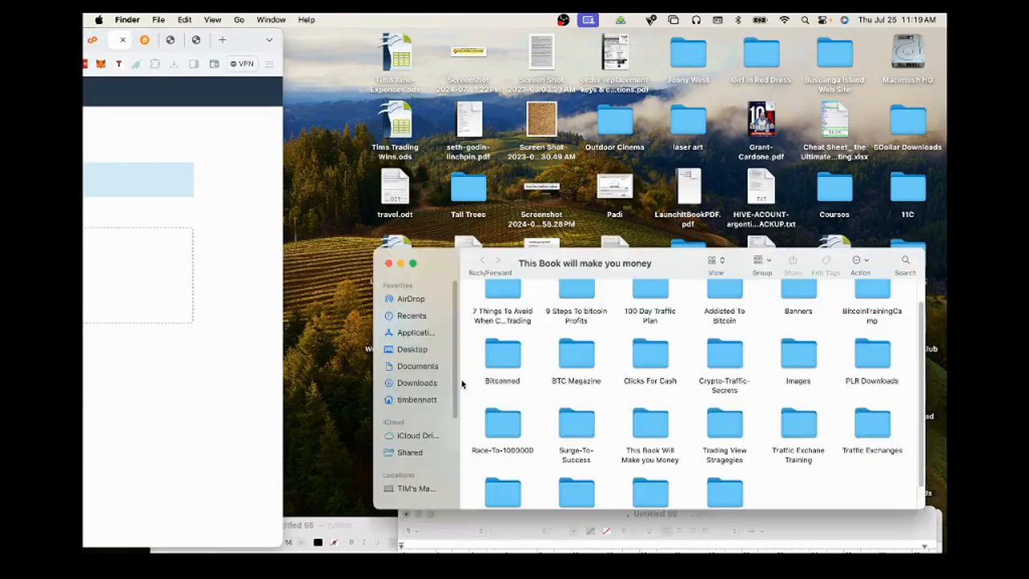
click(795, 424)
double_click(796, 426)
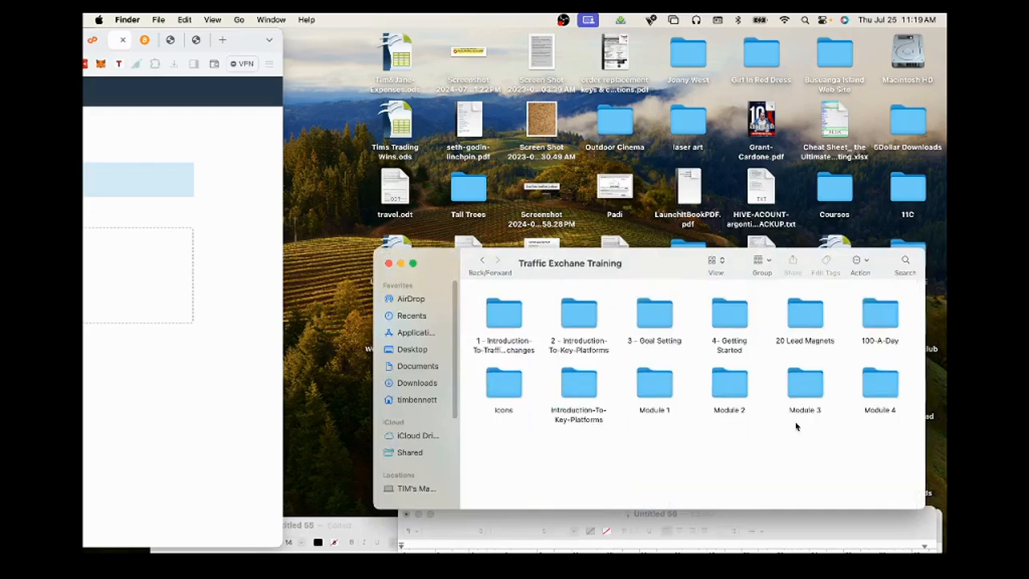
click(861, 394)
double_click(861, 394)
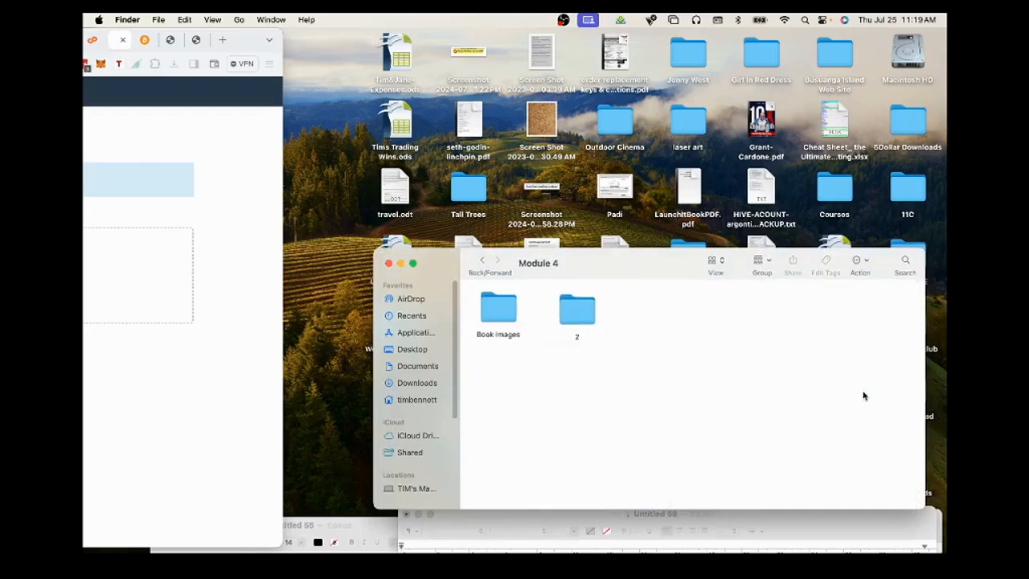
double_click(578, 322)
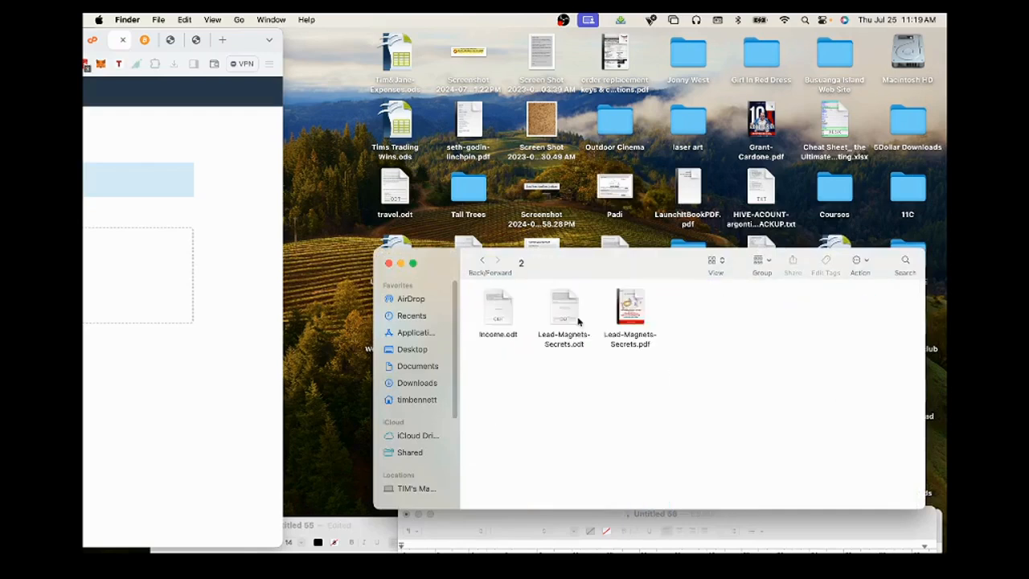
Step: Arrange the Finder and browser windows to reach both, and upload Lead-Magnets-Secrets.pdf to the bitcointrainingcamp.com downloads folder
drag(554, 270, 577, 65)
drag(248, 34, 916, 147)
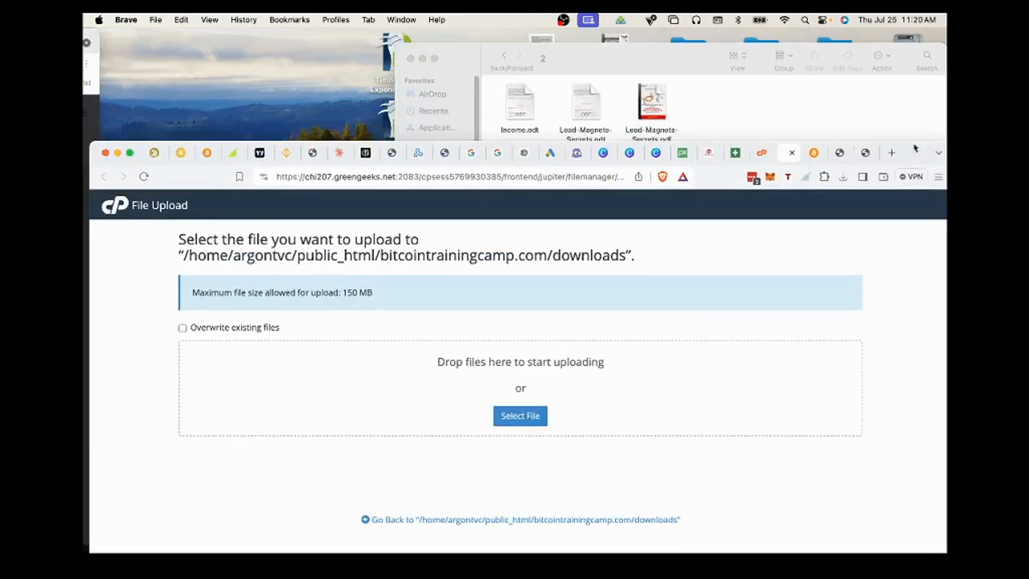
drag(650, 96, 651, 97)
drag(587, 236, 514, 415)
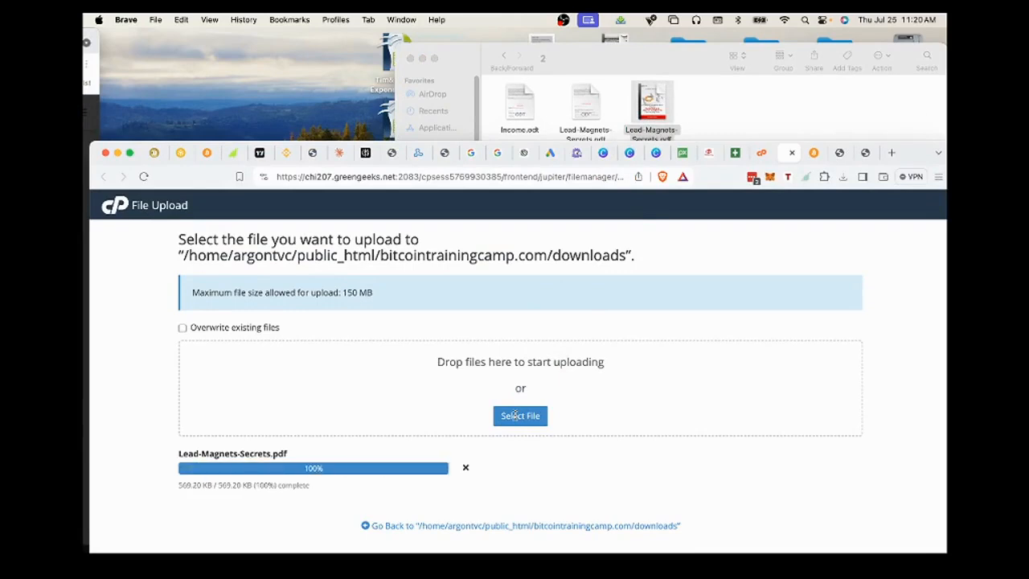
double_click(914, 156)
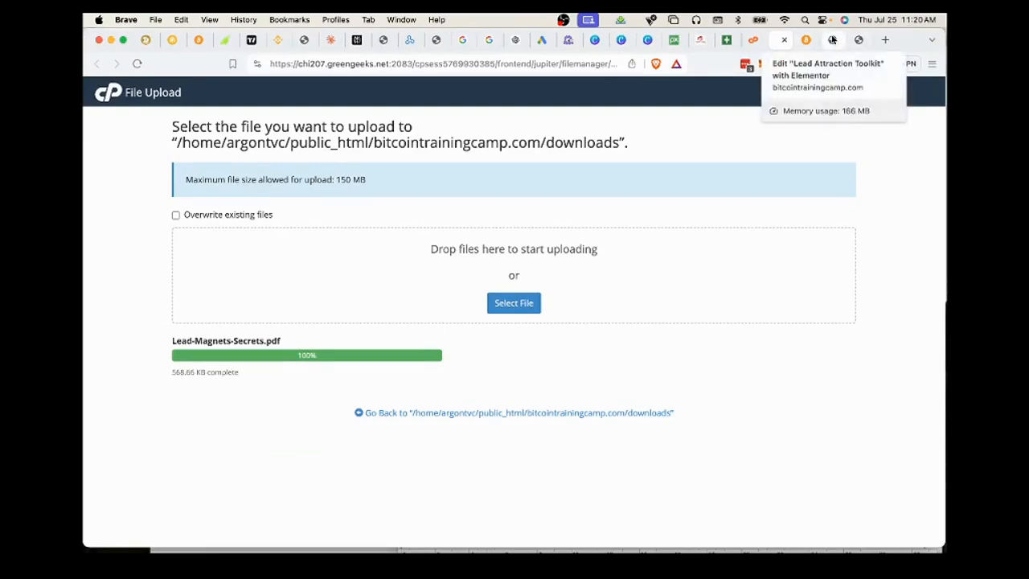
Step: Switch to the Lead Attraction Toolkit page in Elementor and add an Image widget to the empty cell in the grid's first row, second column
click(833, 39)
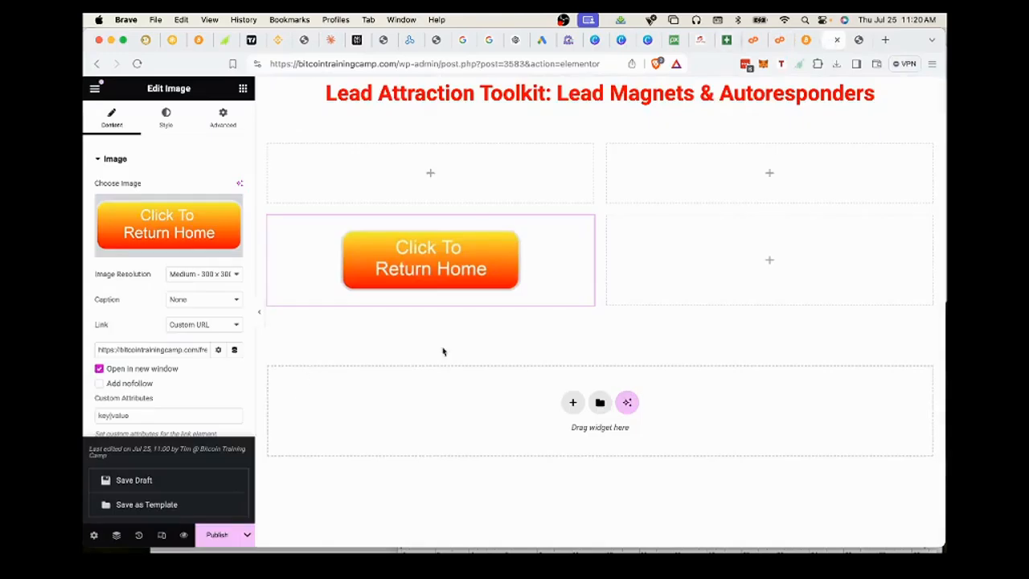
click(765, 178)
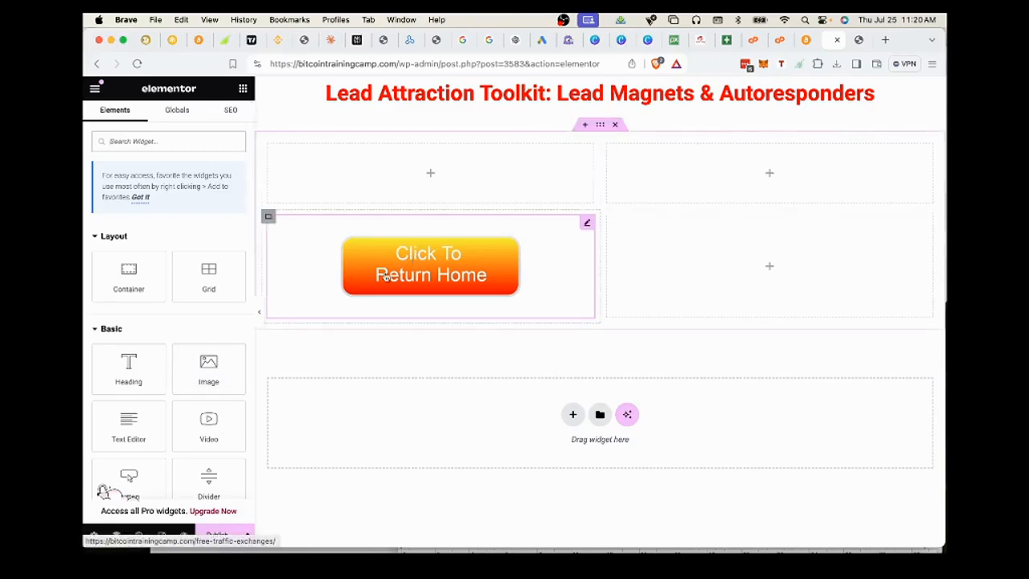
drag(452, 264, 737, 171)
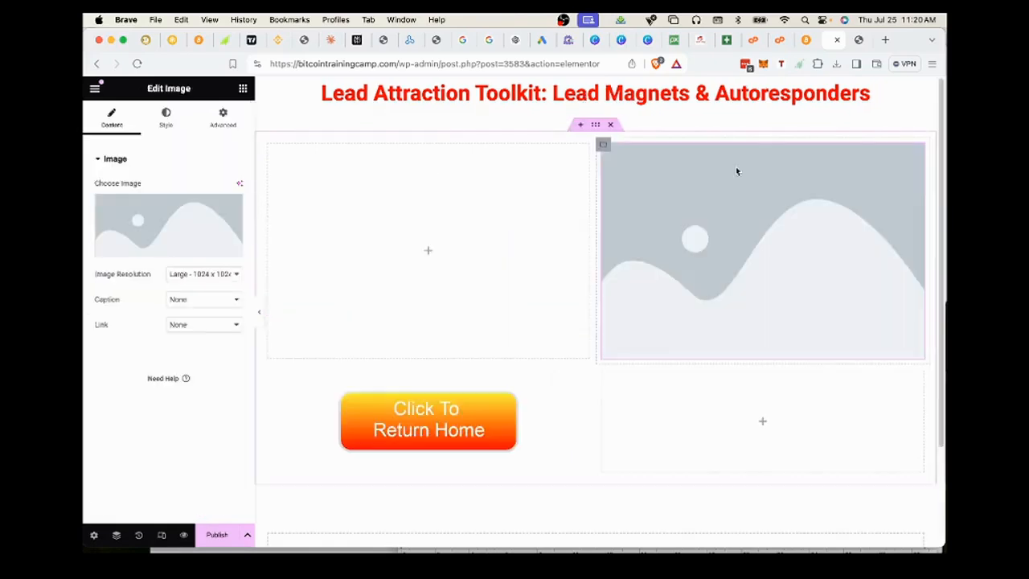
Step: Upload Lead-Magnet-Secrets-3D-Cover.png from the Book images folder to the media library for the new image widget
click(160, 249)
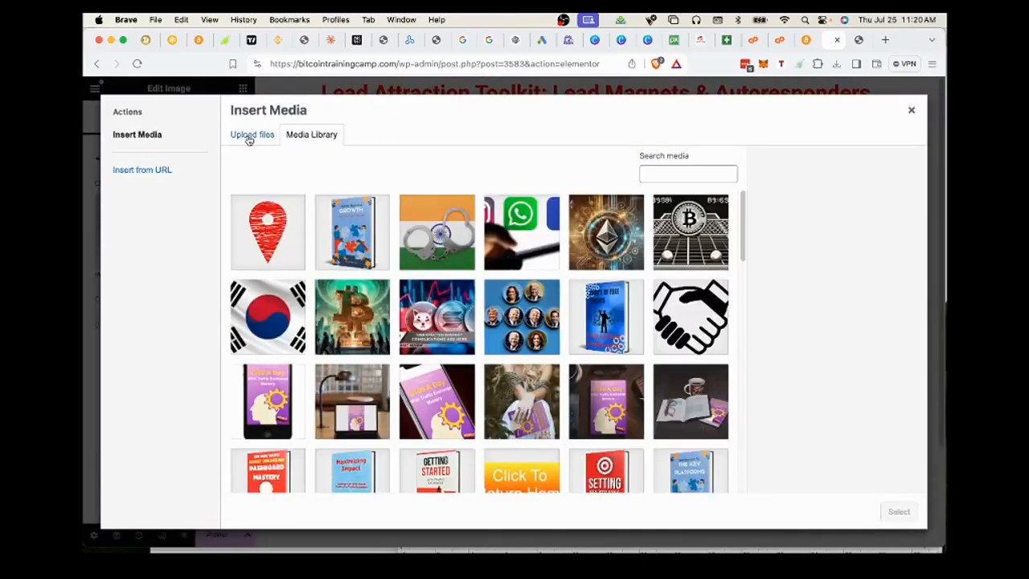
click(249, 136)
click(571, 306)
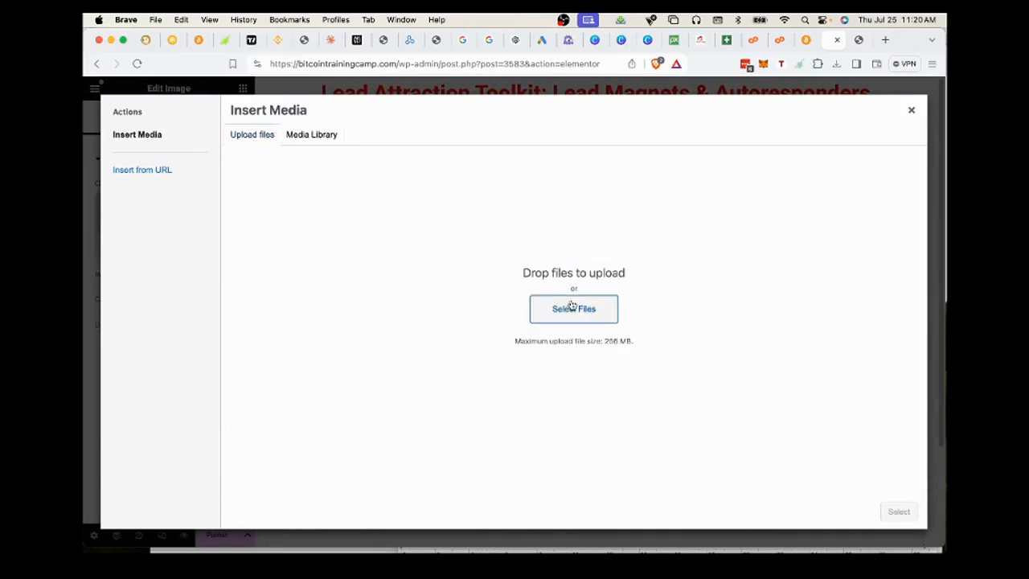
click(571, 306)
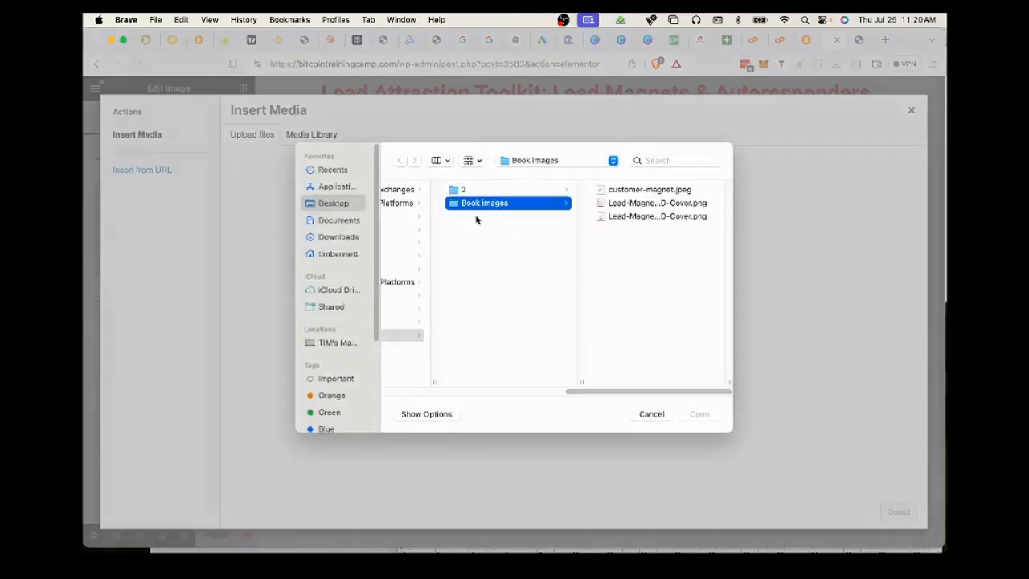
click(626, 217)
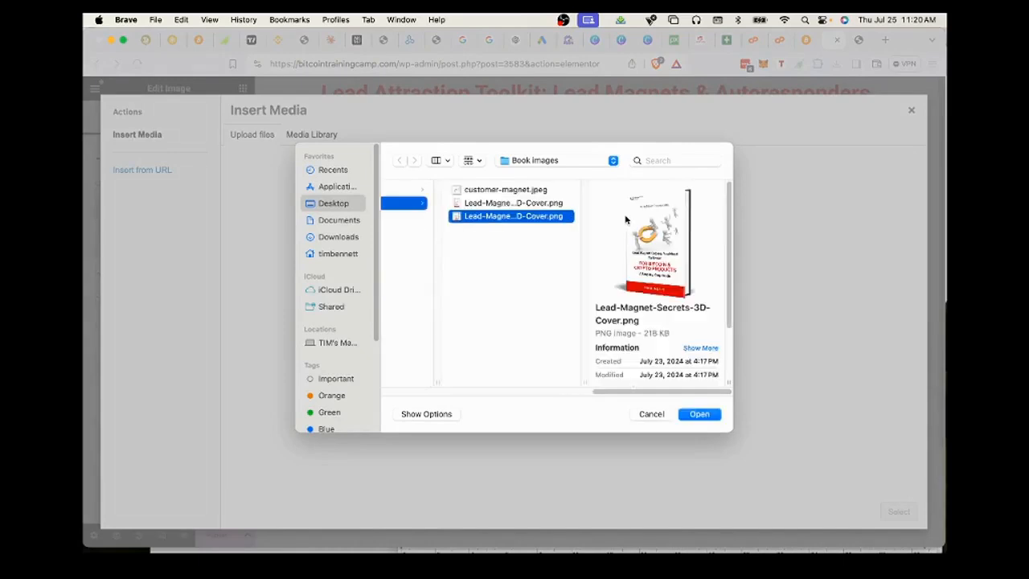
click(697, 416)
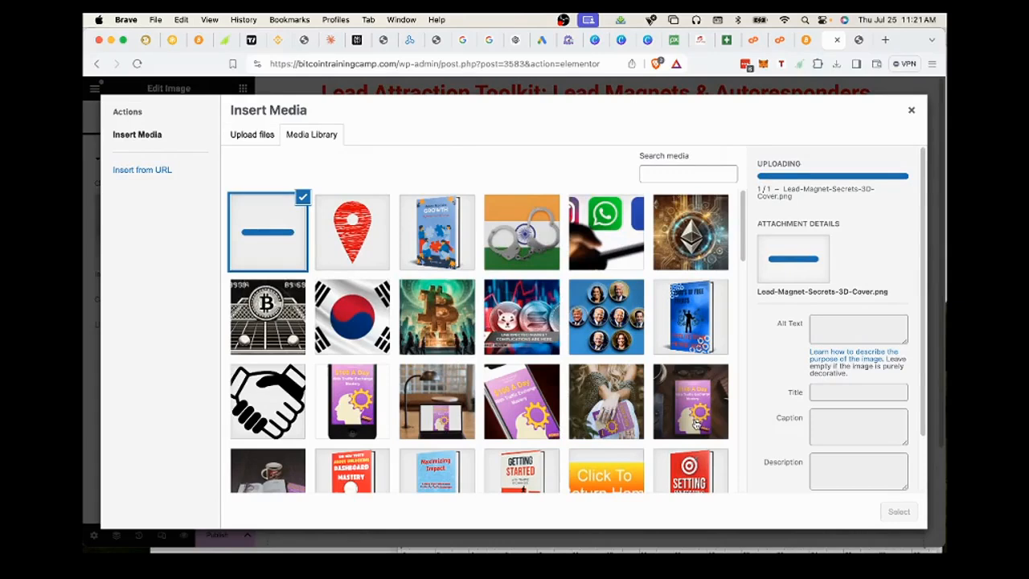
Step: Copy the uploaded cover's title, Lead-Magnet-Secrets-3D-Cover, into its alt text and description
drag(812, 410, 918, 412)
key(super+c)
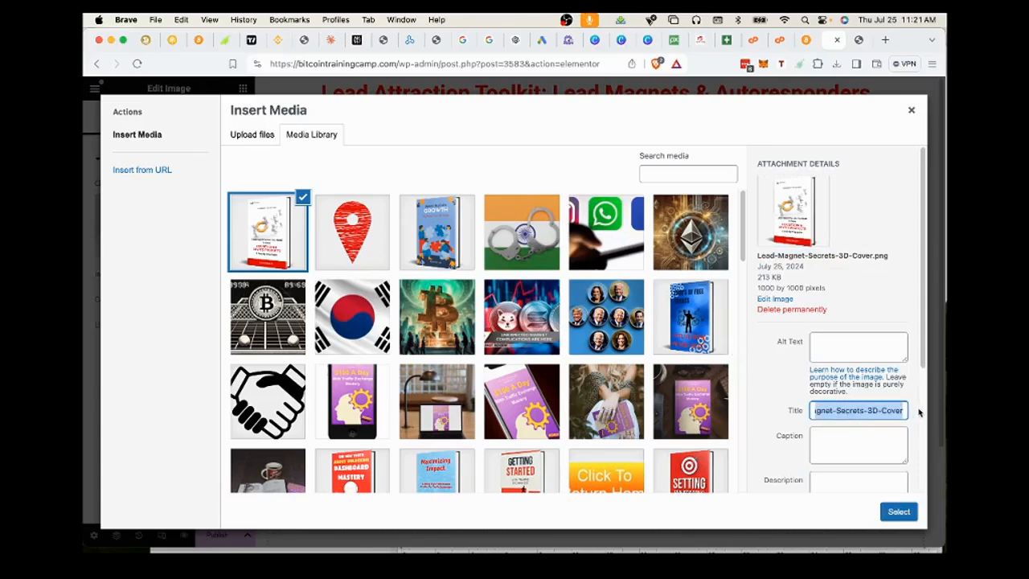
click(880, 347)
key(super+v)
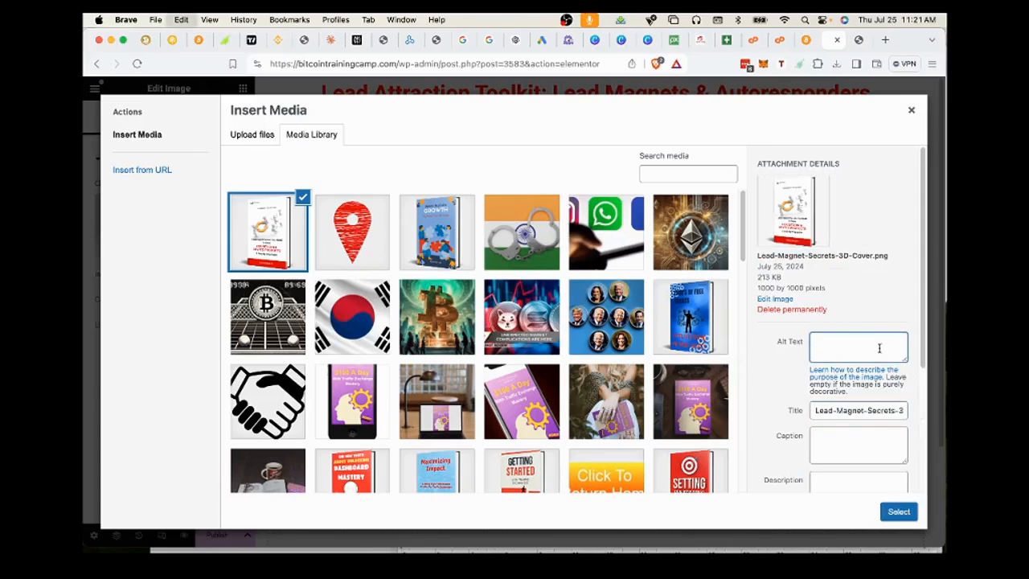
click(826, 481)
key(super+v)
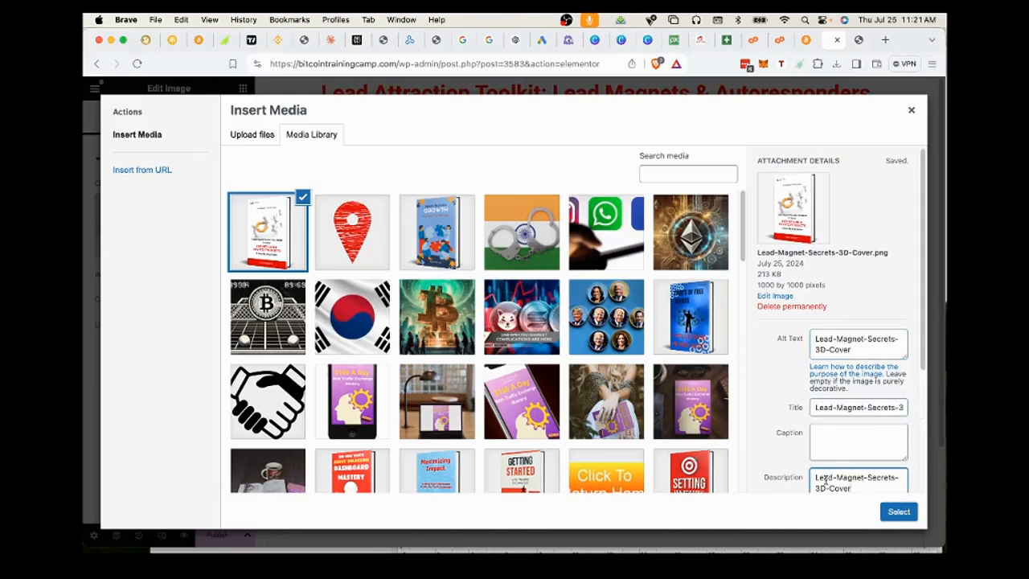
Step: Insert the 3D cover into the image widget and set its resolution to Medium - 300 x 300
click(898, 511)
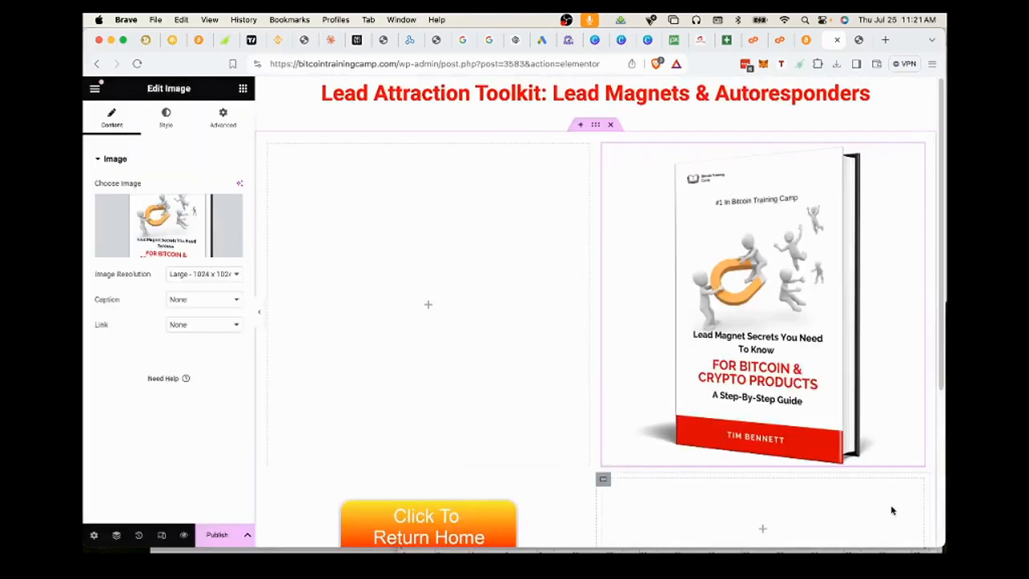
click(209, 274)
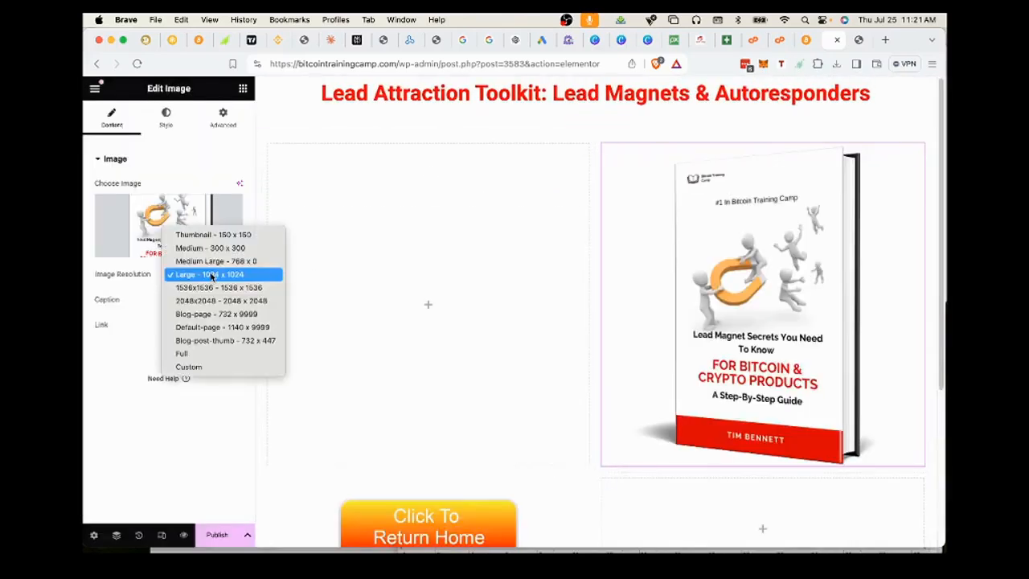
click(210, 249)
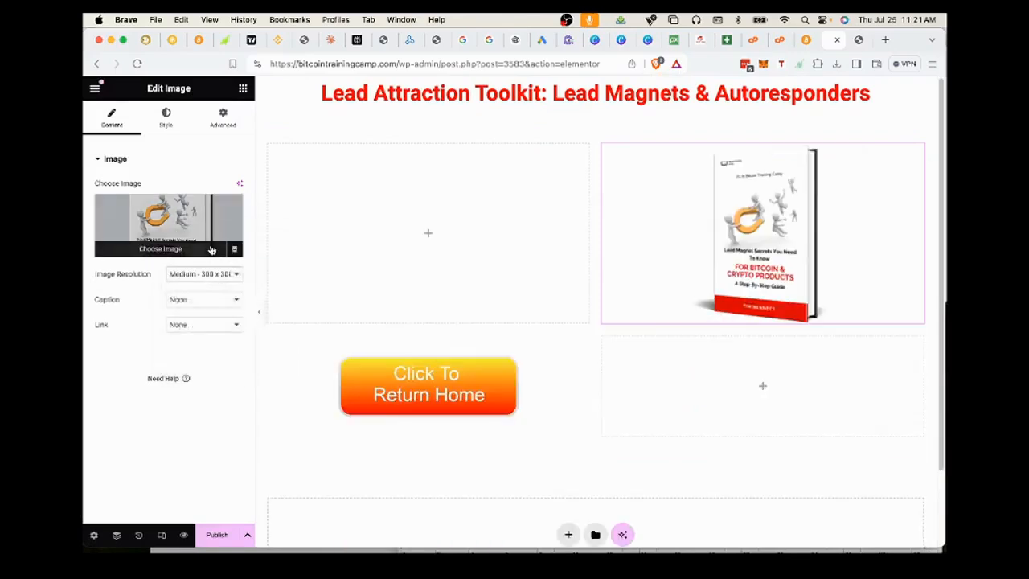
Step: Copy the uploaded file's name, Lead-Magnets-Secrets.pdf, from the cPanel upload page and return to the Elementor editor
click(775, 42)
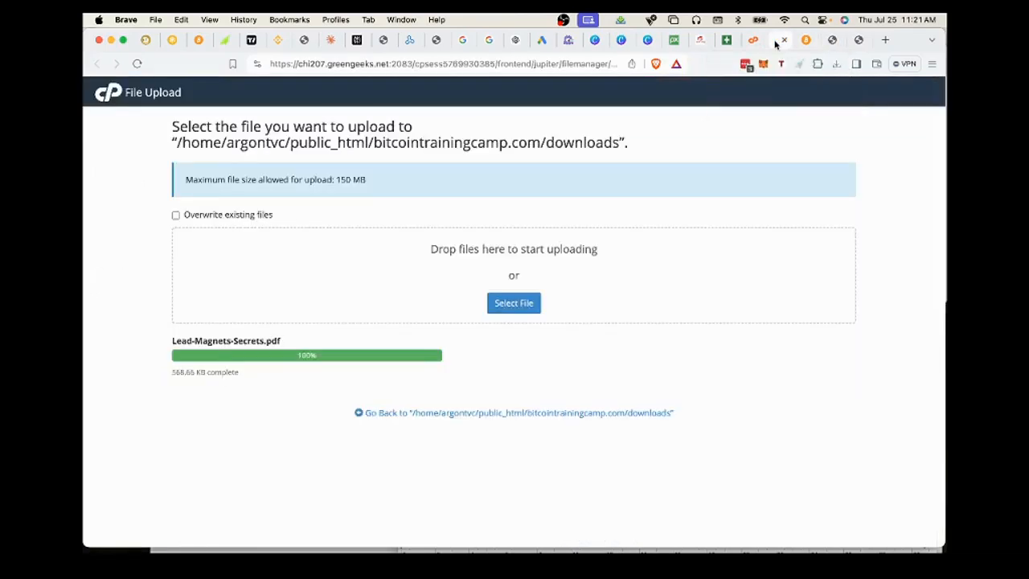
drag(169, 341, 283, 342)
key(super+c)
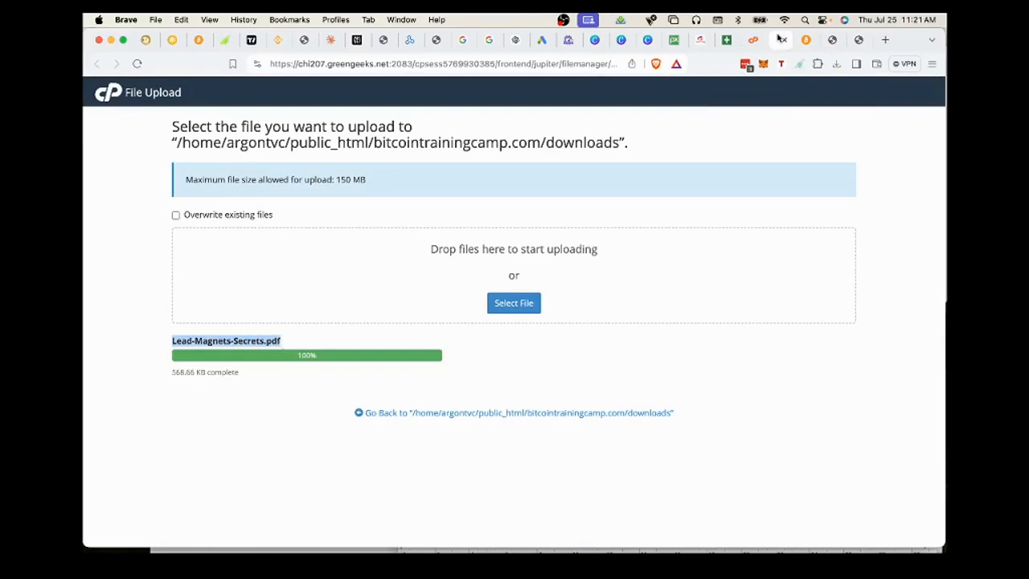
click(827, 42)
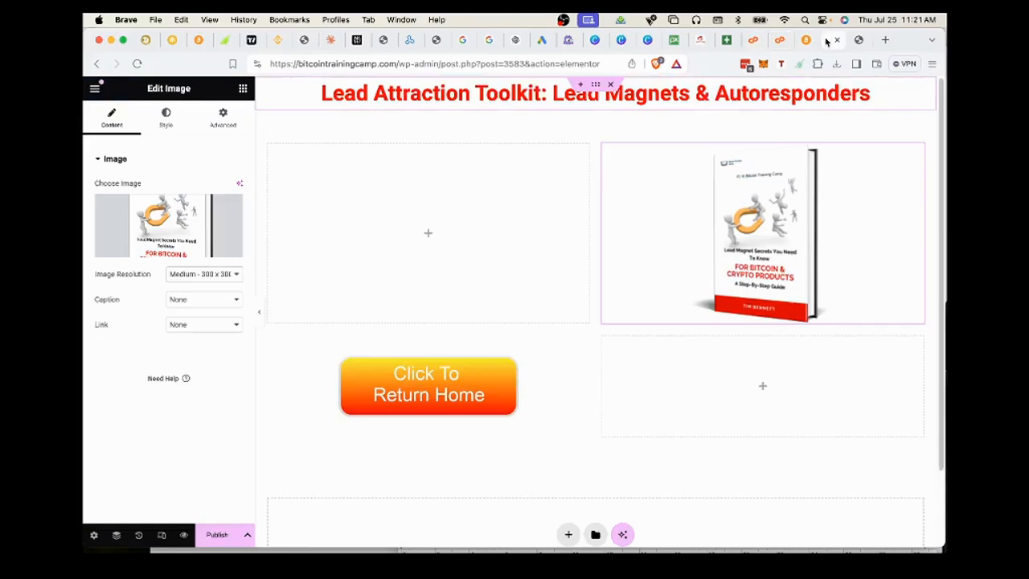
click(190, 329)
click(192, 352)
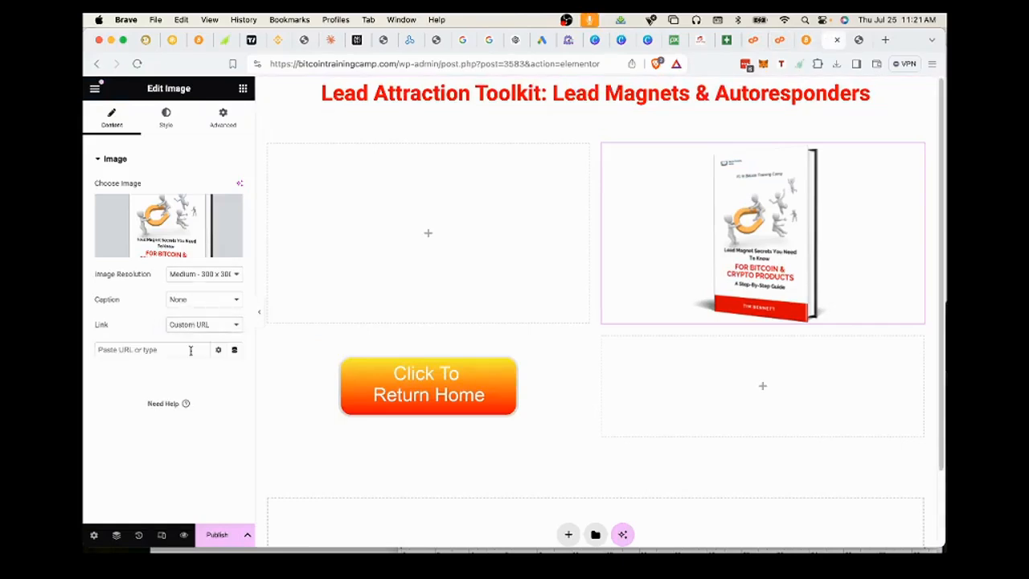
click(133, 350)
text(h)
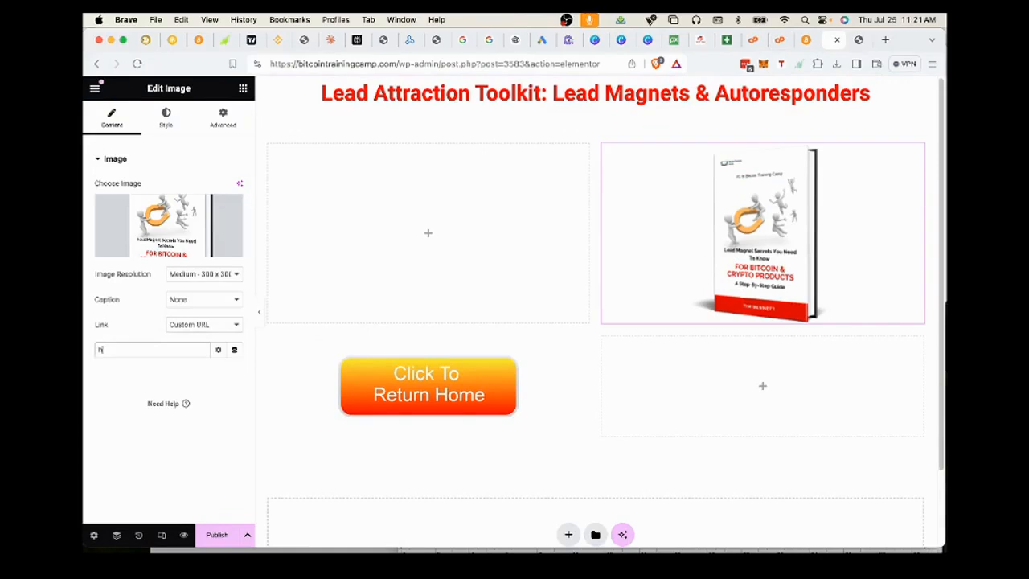
text(ttps://bitcointrainingcamp.com/dow)
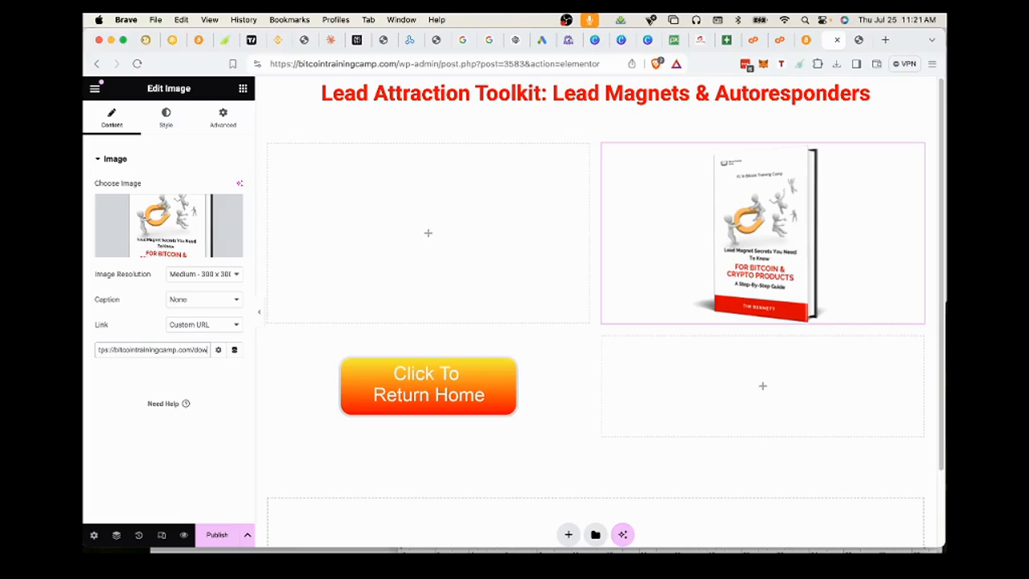
text(nloads/)
key(super+v)
click(218, 351)
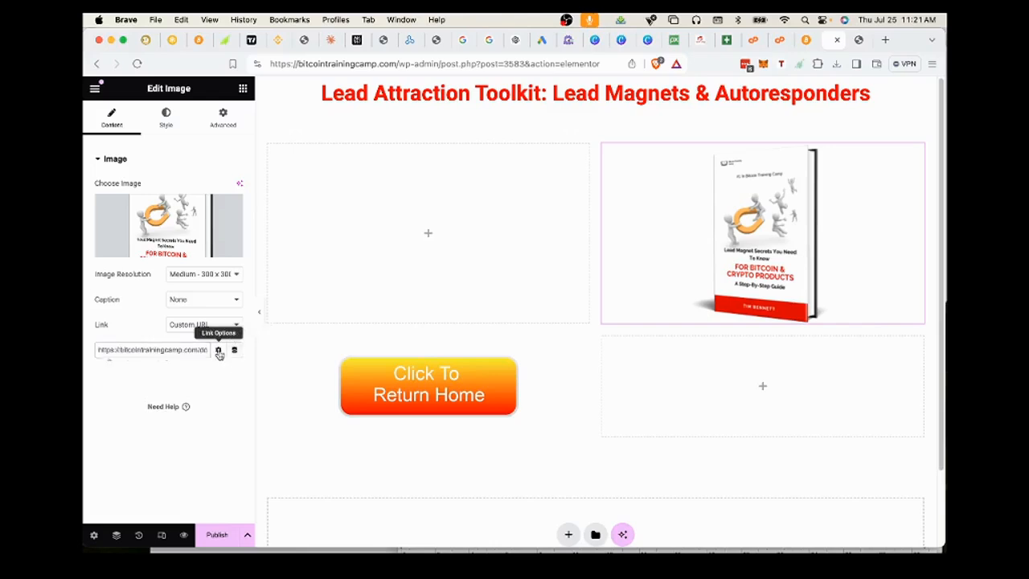
click(100, 369)
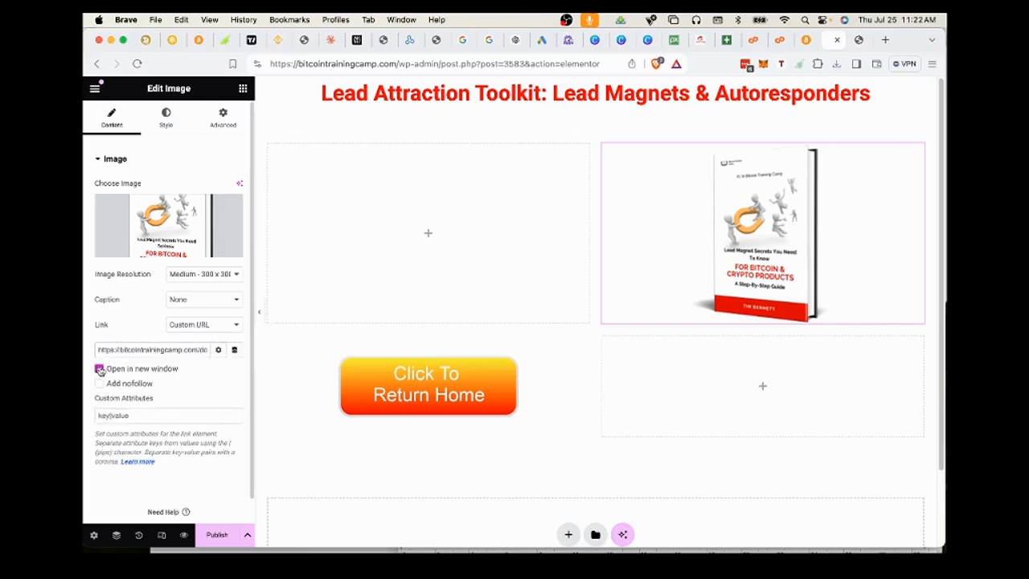
Step: Save the Lead Attraction Toolkit page as a draft and preview it
click(247, 536)
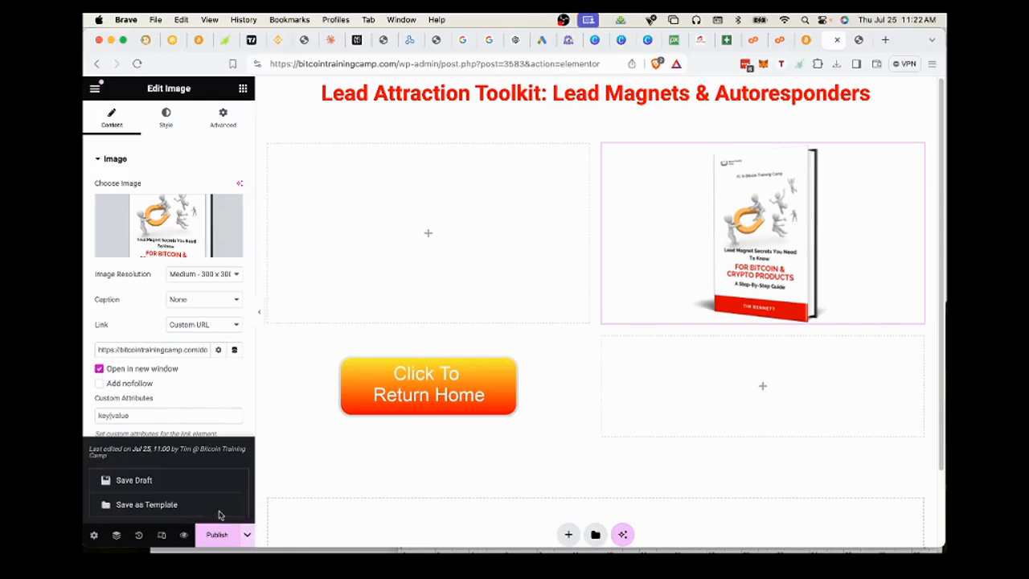
click(162, 480)
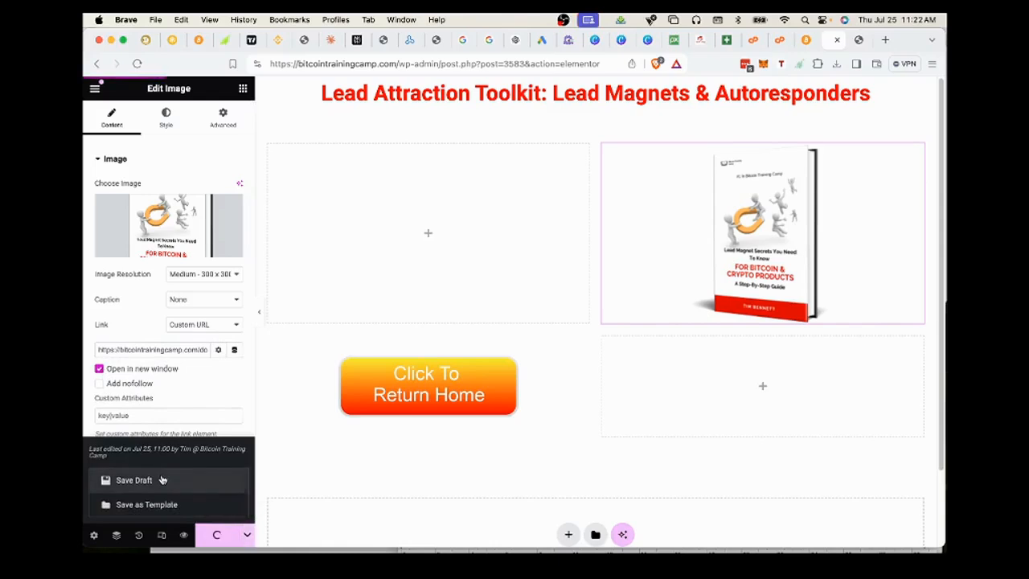
click(185, 536)
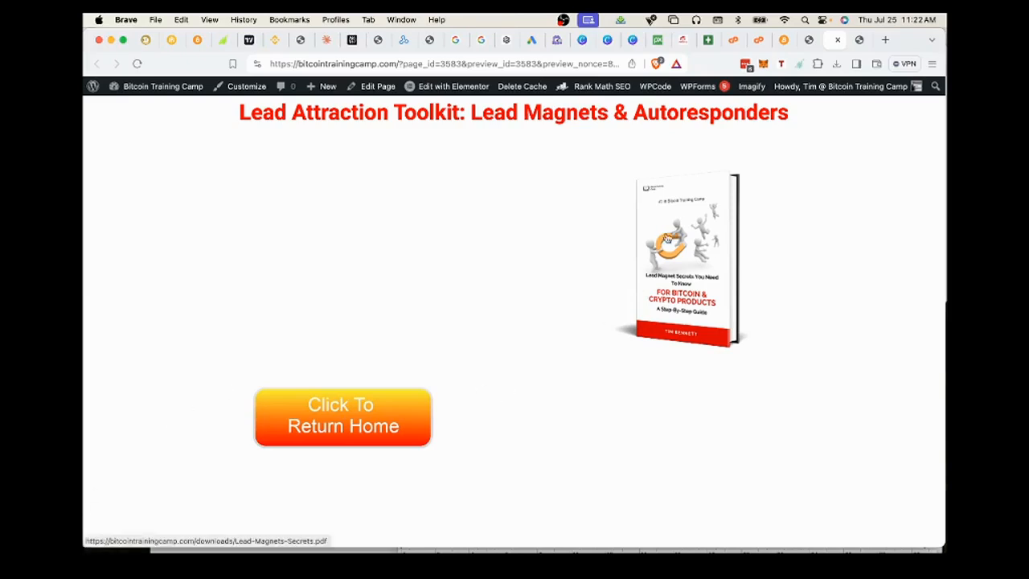
Step: Test the book cover's link on the preview page by opening the linked PDF in a new tab
right_click(693, 230)
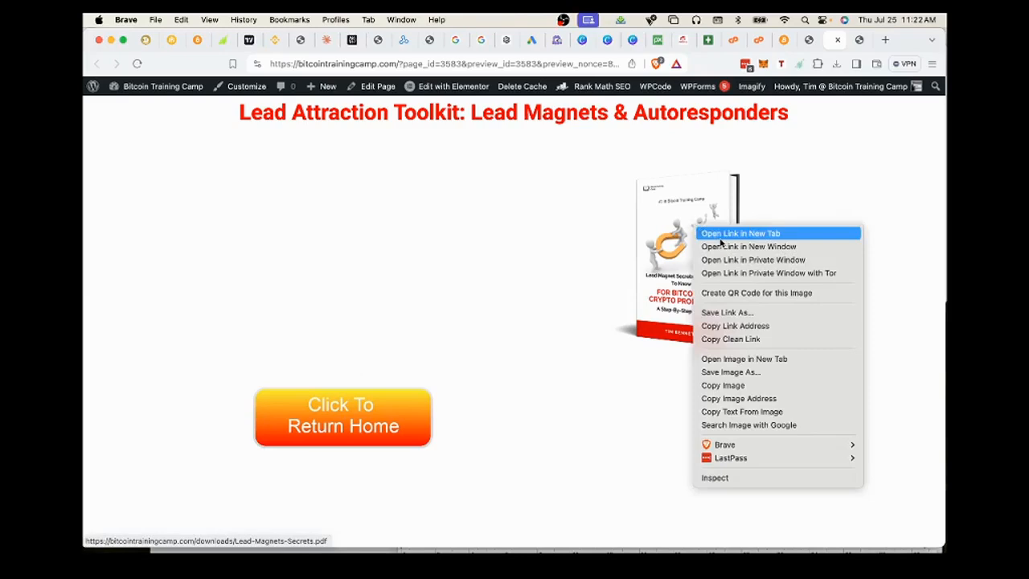
key(Escape)
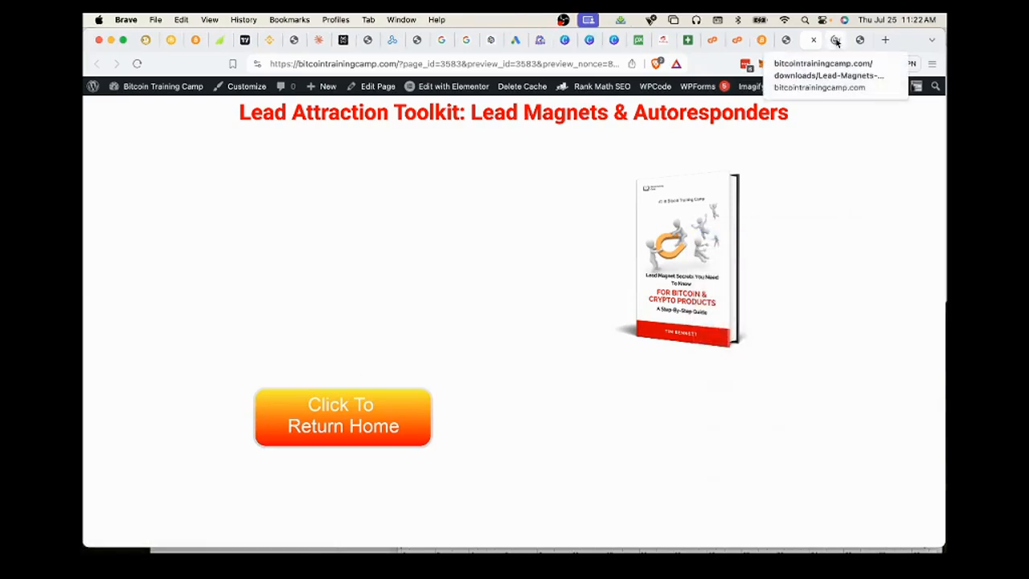
click(835, 42)
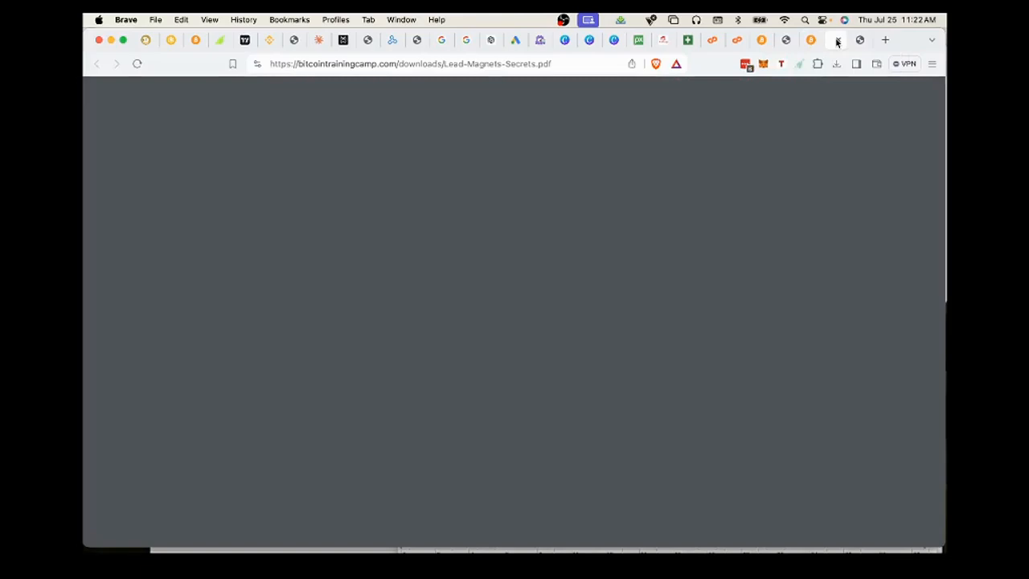